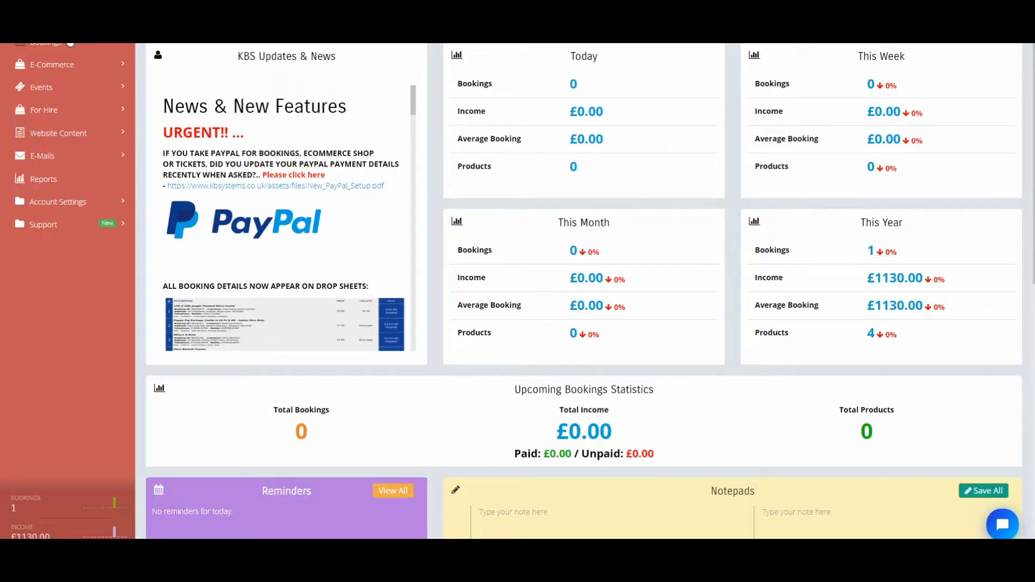
Expand the Bookings entry in the left sidebar to reveal its booking pages.
left_click(66, 48)
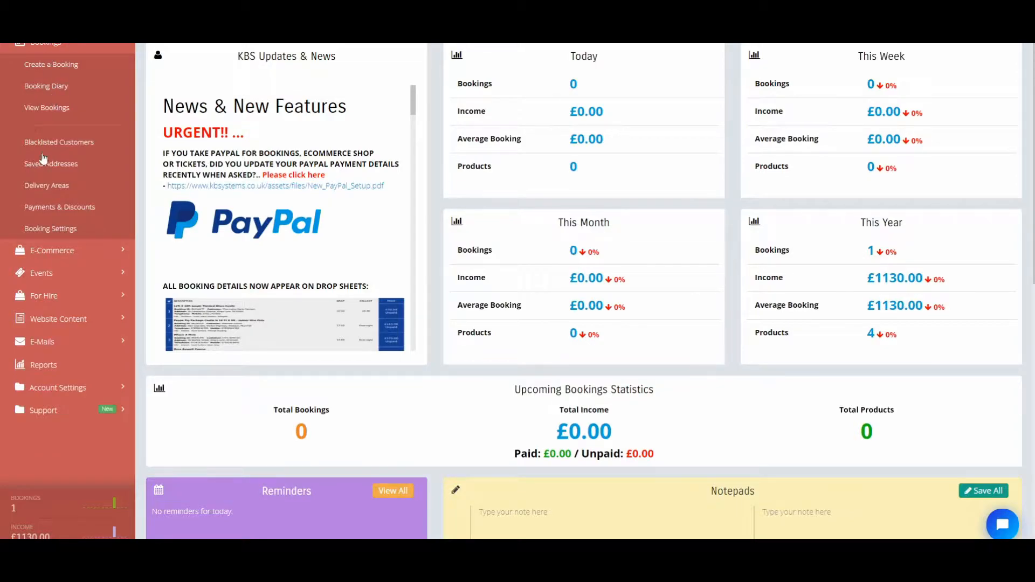
Open Create a Booking and look over the blank booking form.
left_click(65, 66)
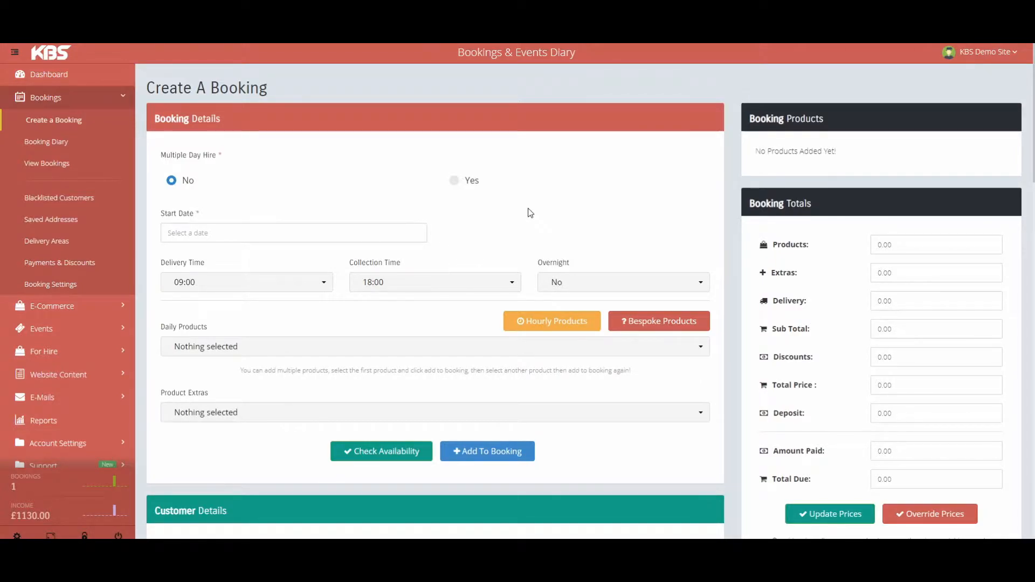
scroll(476, 254, "down", 8)
scroll(477, 268, "up", 8)
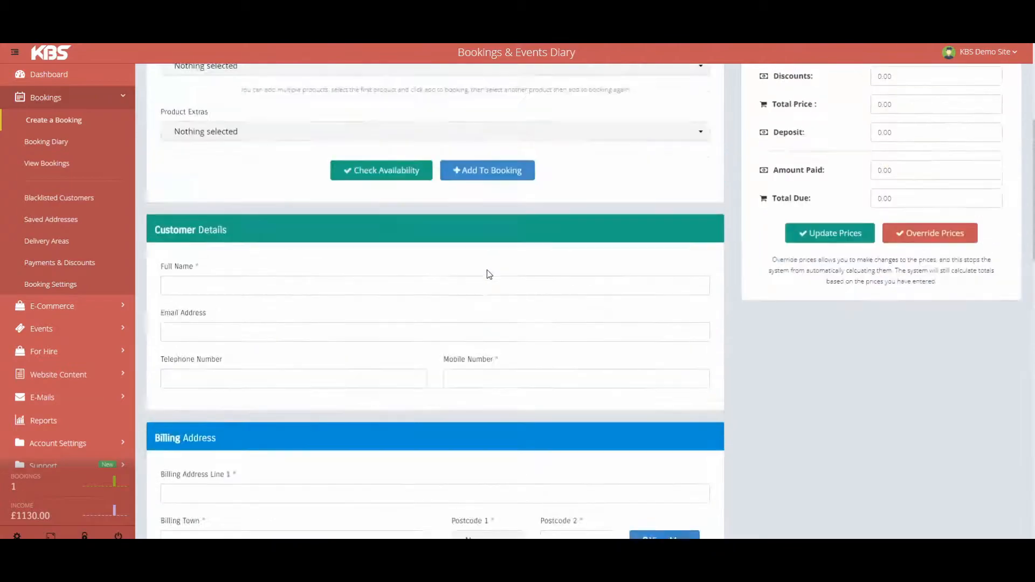
scroll(506, 279, "down", 20)
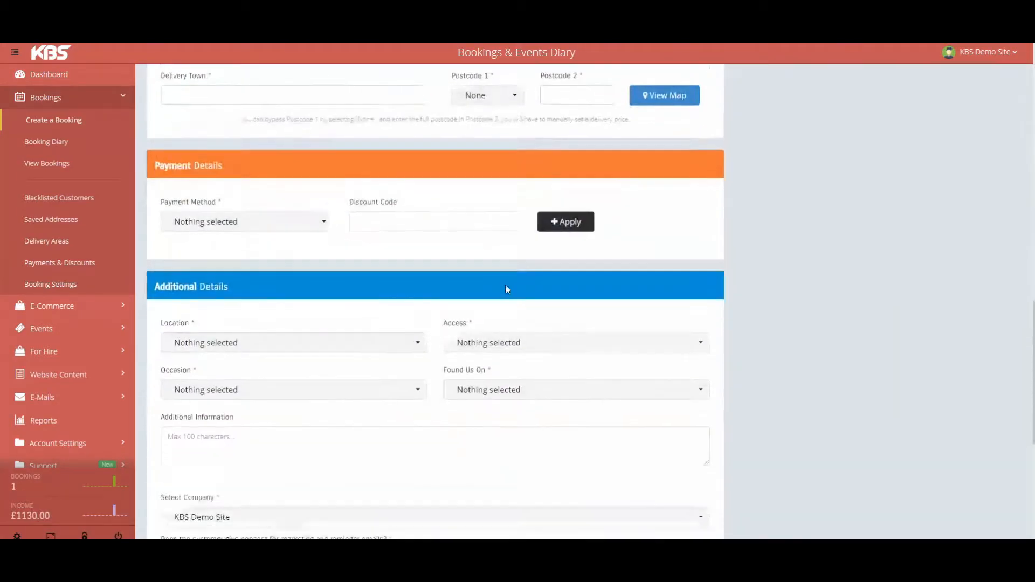
scroll(514, 296, "up", 18)
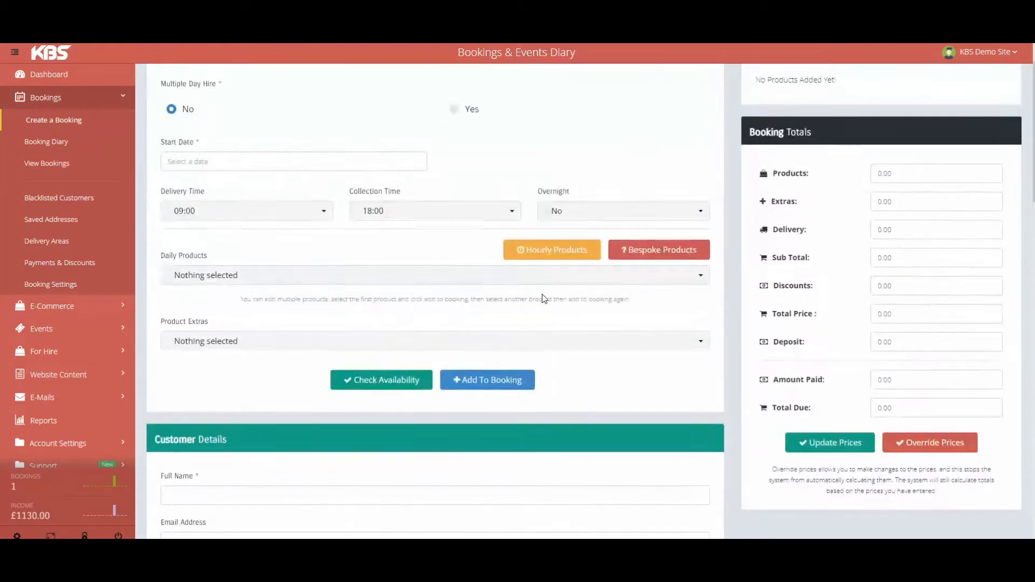
scroll(542, 297, "up", 2)
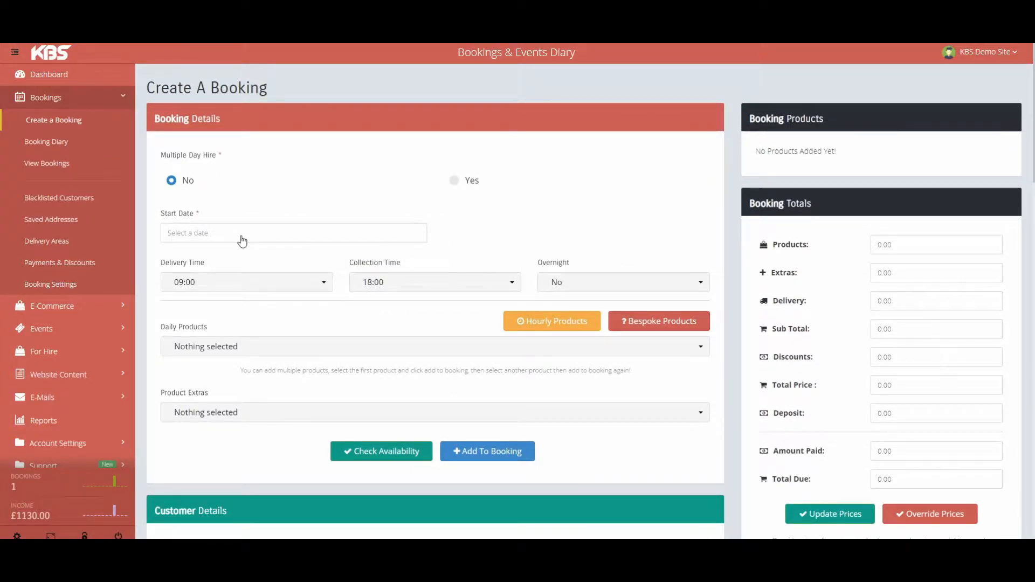
Return to the dashboard and reopen Create a Booking from the Bookings menu.
left_click(65, 74)
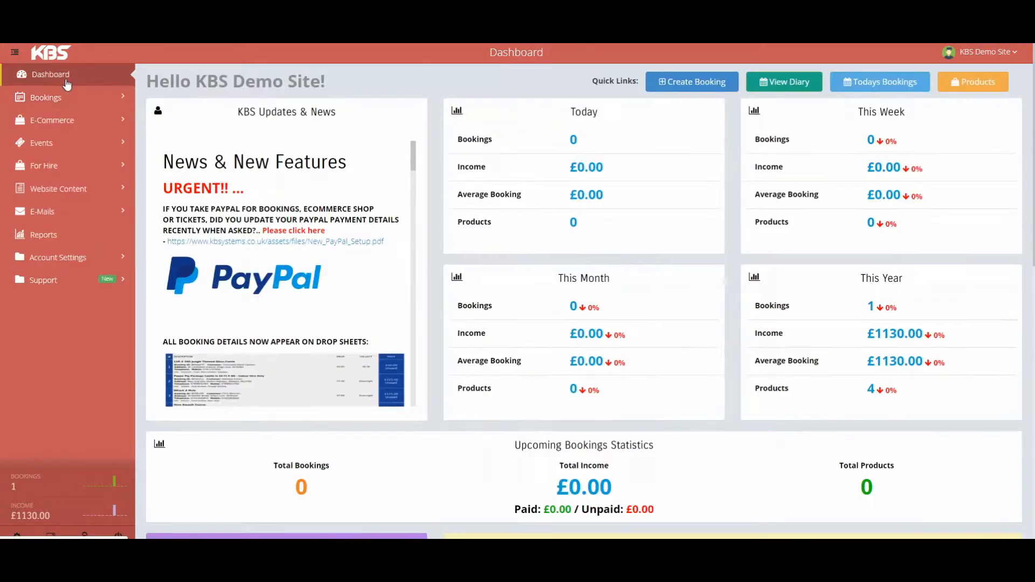
left_click(60, 99)
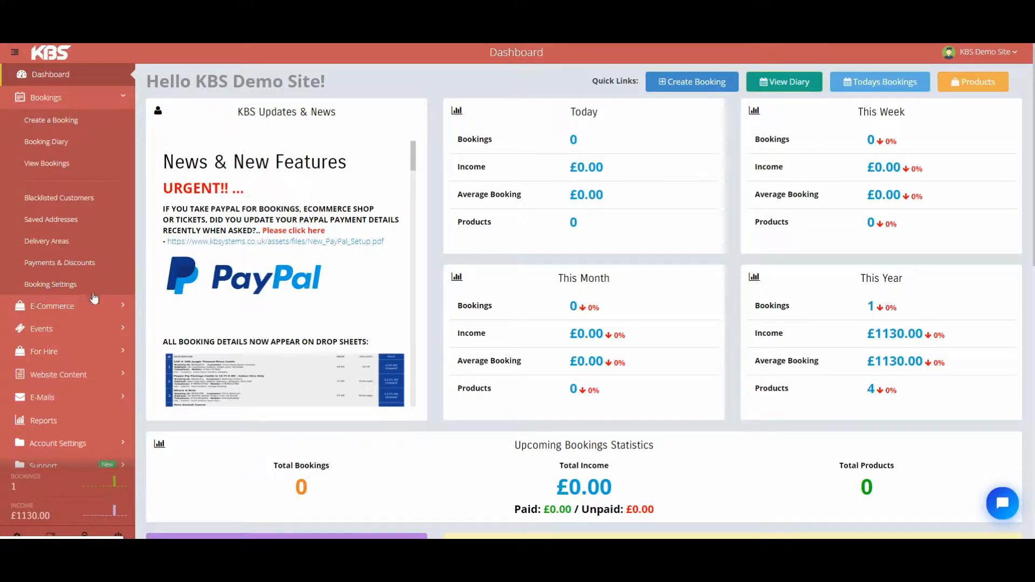
left_click(60, 122)
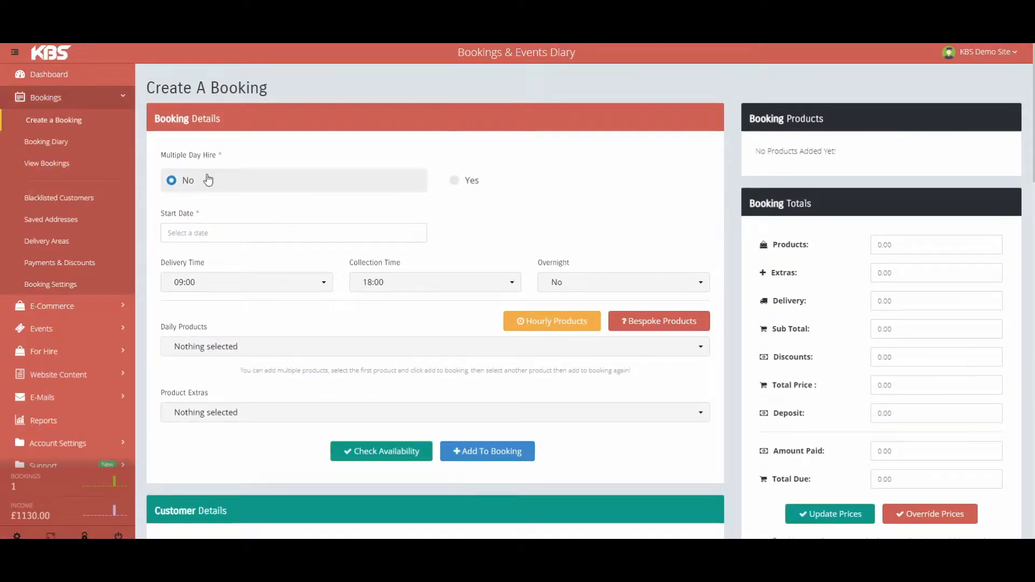
left_click(499, 189)
left_click(257, 188)
left_click(479, 185)
left_click(275, 194)
left_click(473, 190)
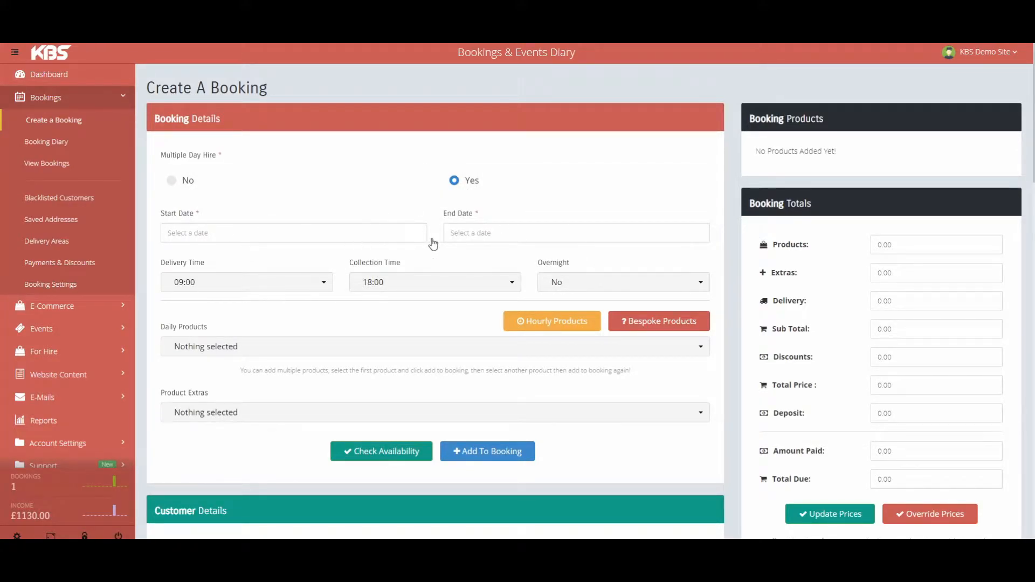
left_click(244, 192)
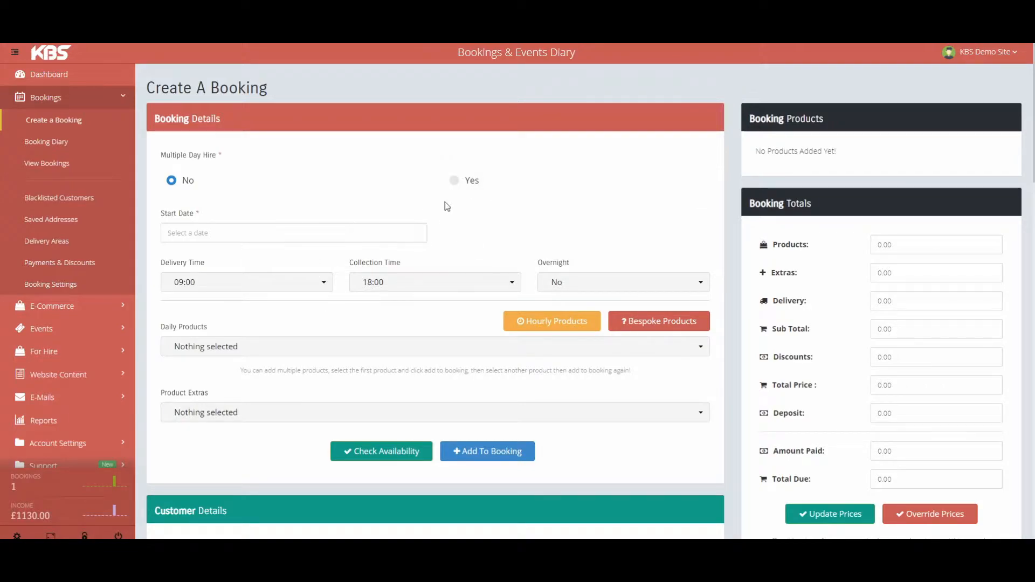
left_click(468, 194)
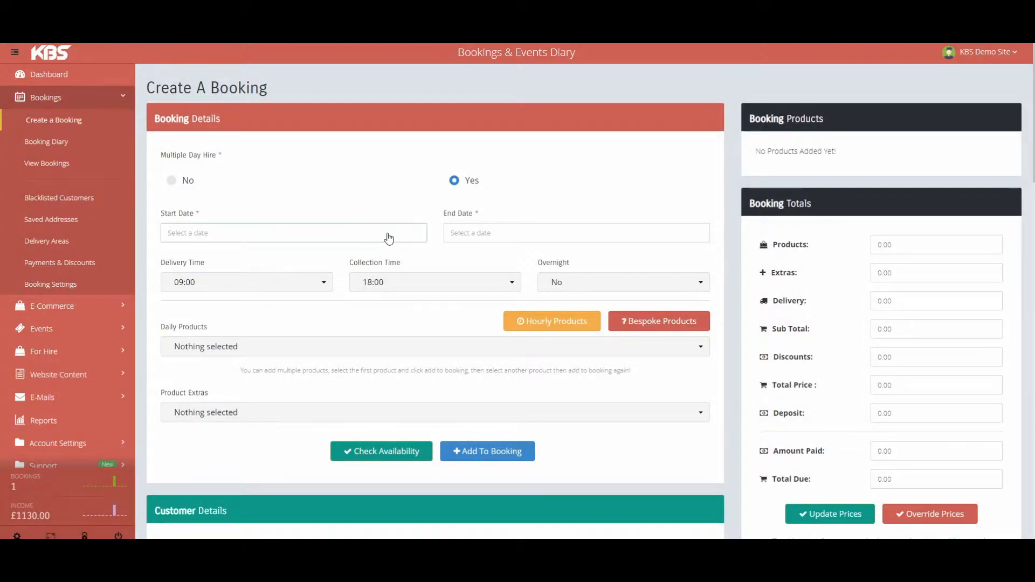
left_click(353, 233)
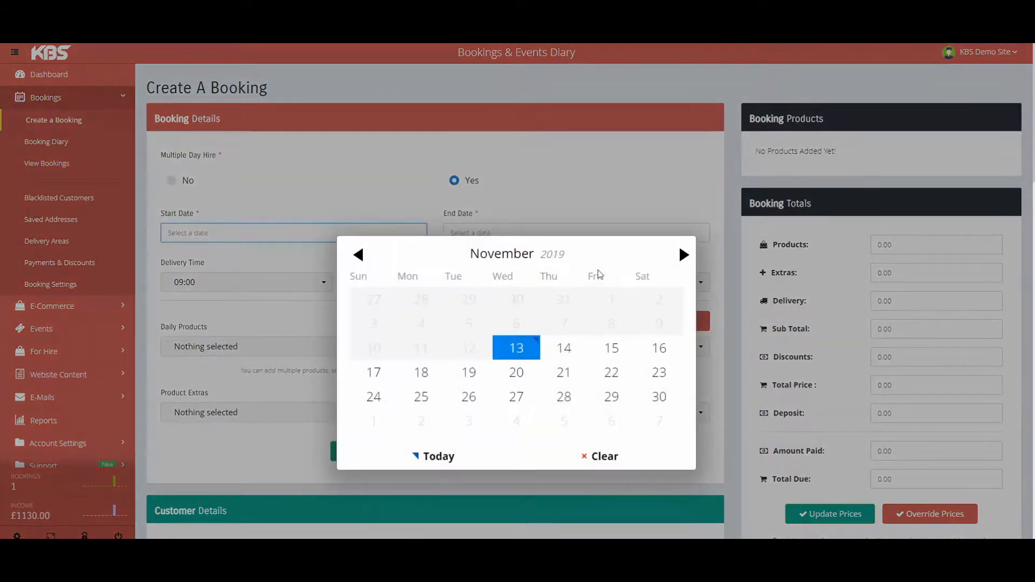
left_click(513, 220)
left_click(207, 189)
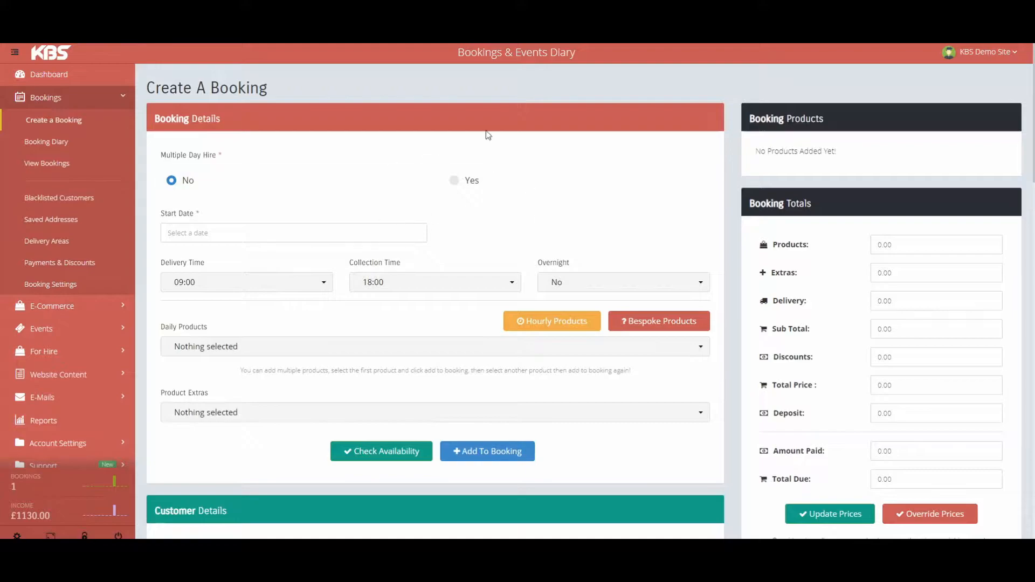
Keep delivery time 09:00, set collection time to 15:15, and leave Overnight at No.
scroll(485, 164, "down", 1)
left_click(249, 229)
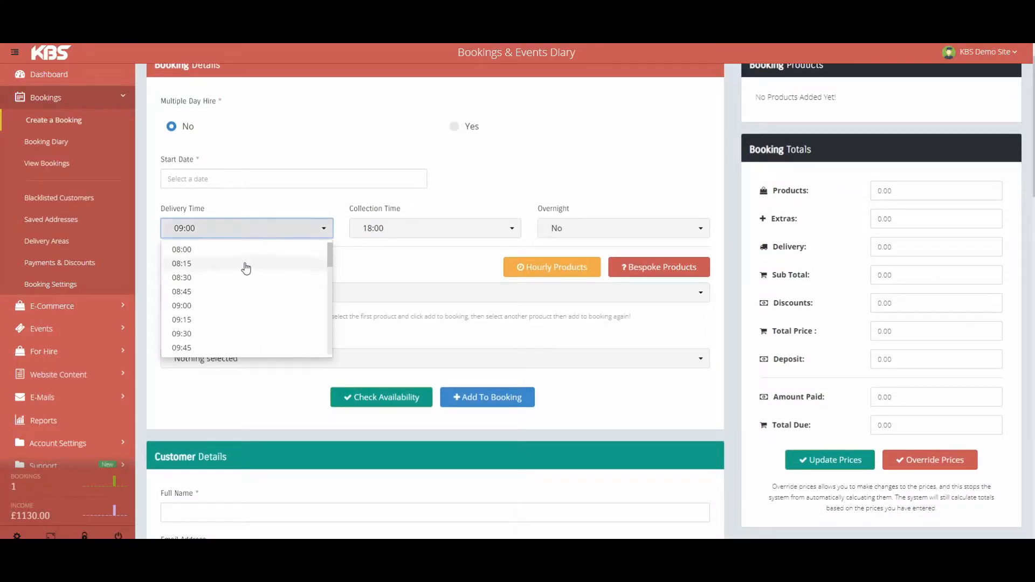
scroll(246, 268, "down", 7)
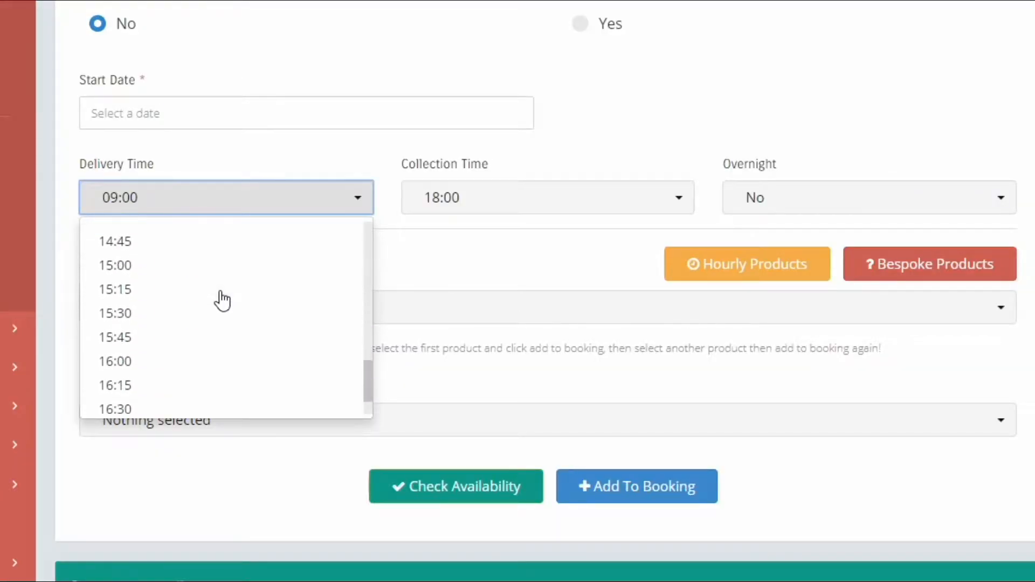
scroll(222, 301, "up", 7)
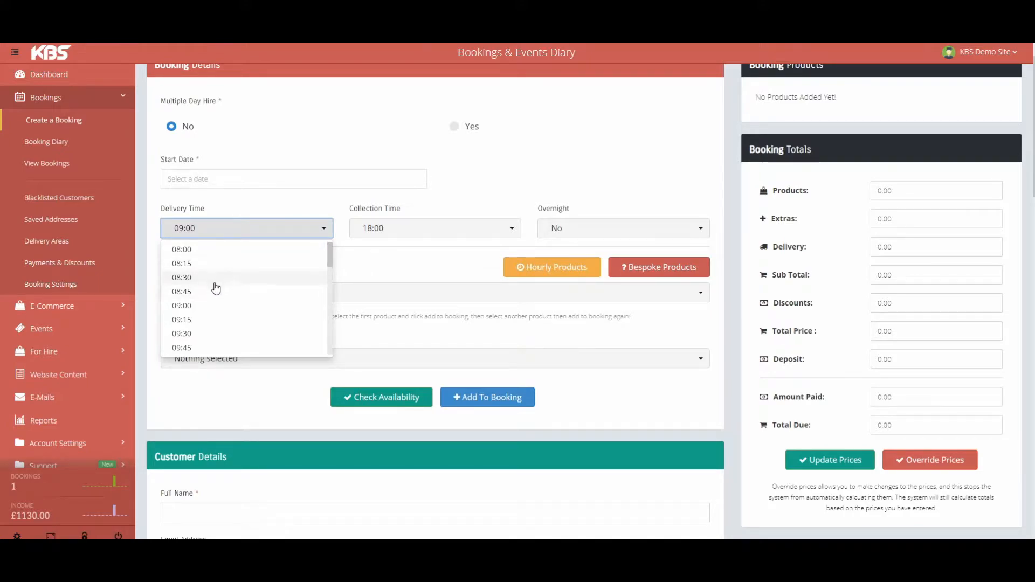
scroll(223, 313, "down", 1)
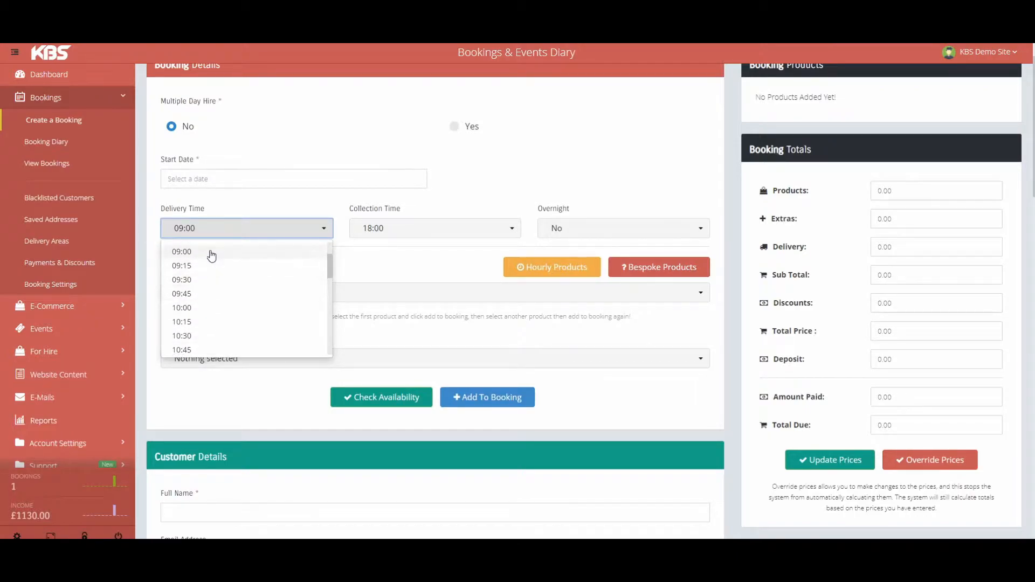
left_click(212, 251)
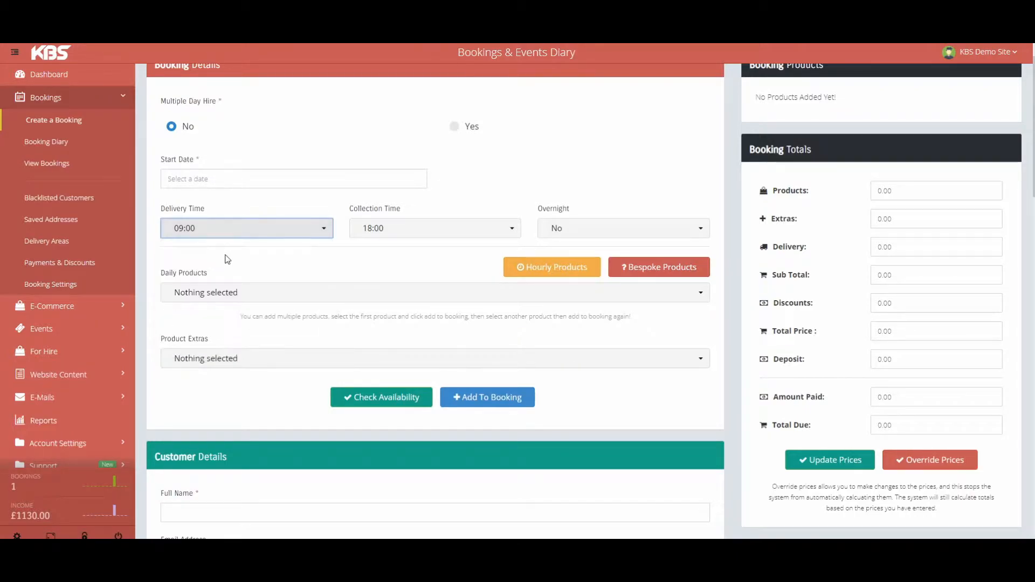
left_click(377, 228)
scroll(401, 332, "up", 2)
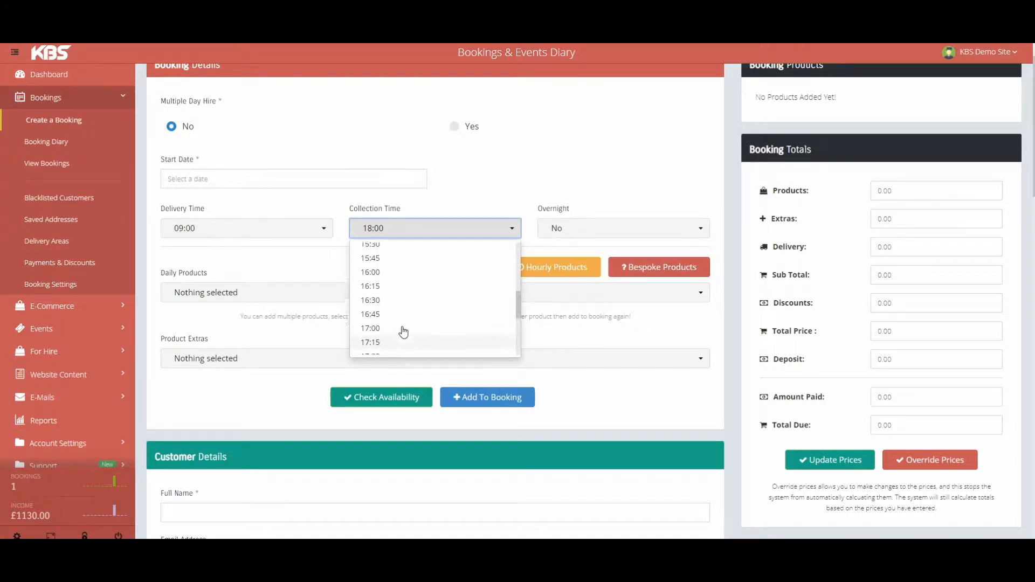
left_click(386, 253)
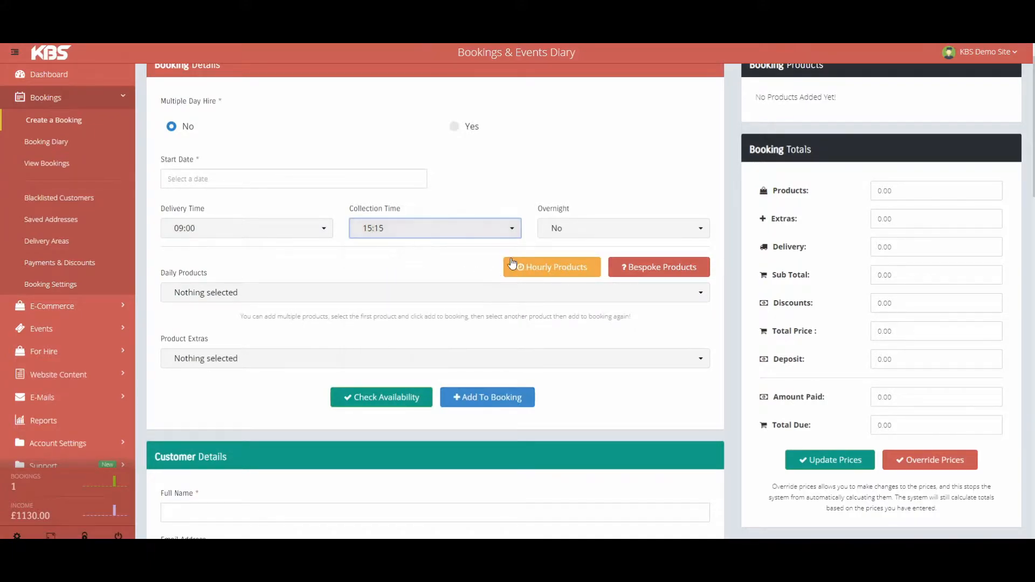
left_click(561, 229)
left_click(556, 247)
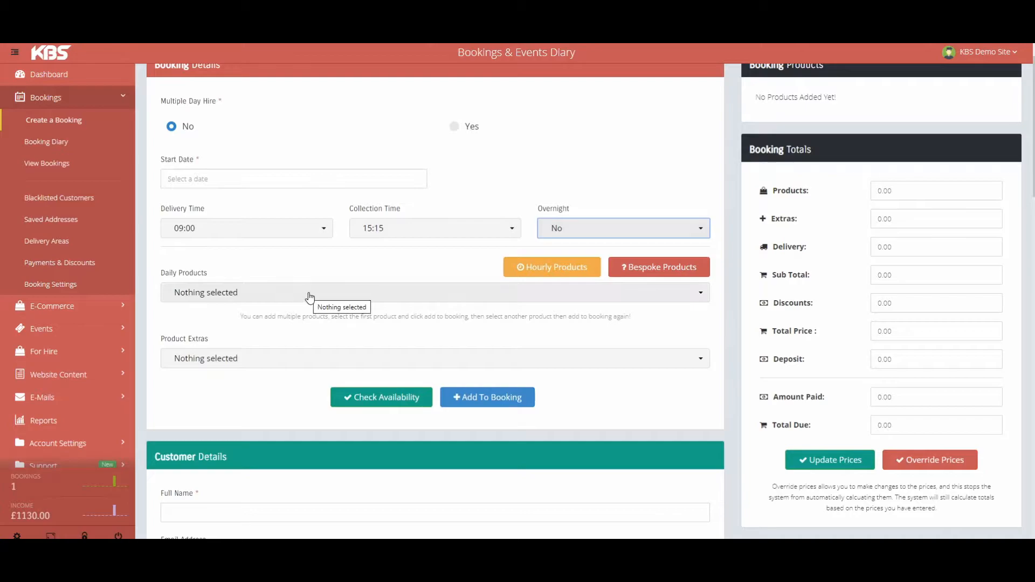
scroll(287, 272, "up", 1)
Choose Blue Party Castle as the daily product, with no extras, and add it to the booking.
left_click(288, 350)
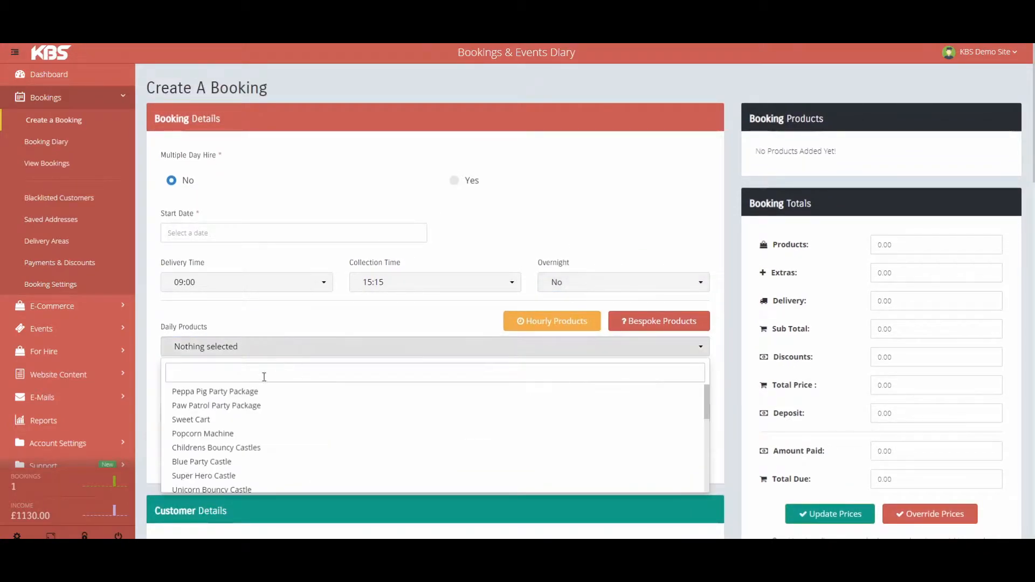
scroll(264, 374, "down", 1)
scroll(254, 372, "down", 1)
scroll(254, 375, "down", 3)
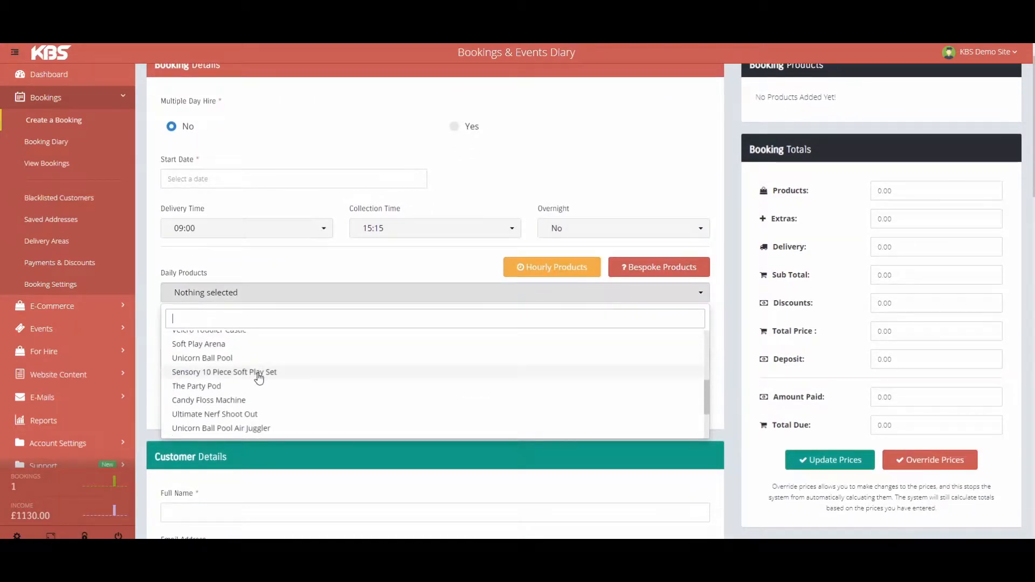
scroll(249, 389, "down", 1)
scroll(251, 393, "down", 1)
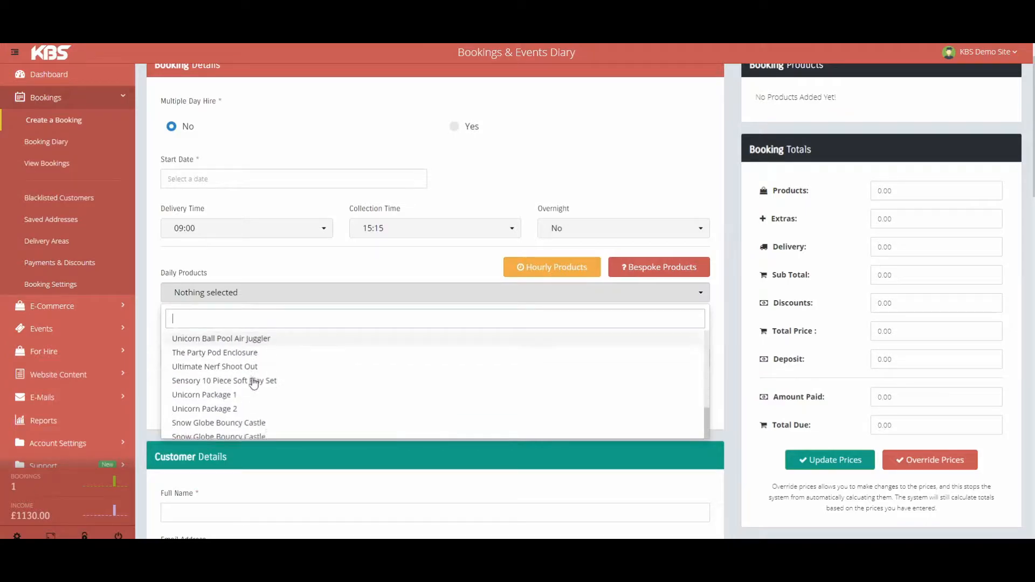
scroll(259, 399, "up", 3)
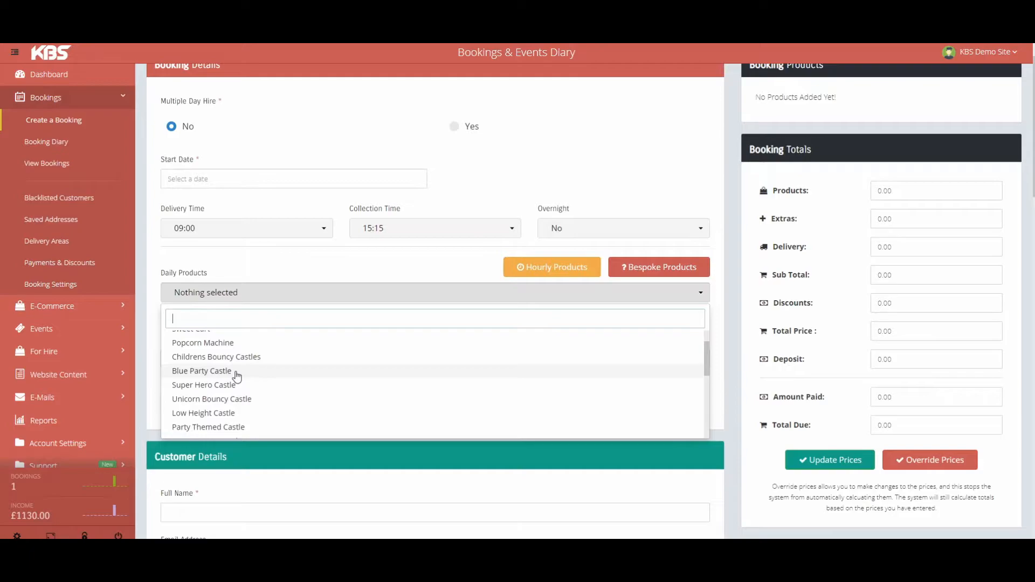
left_click(237, 377)
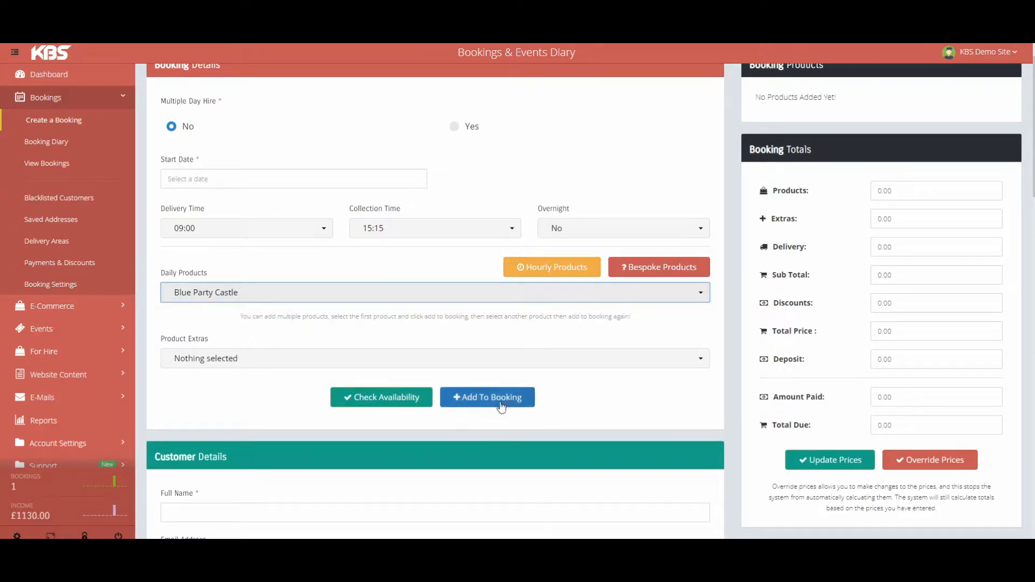
left_click(326, 360)
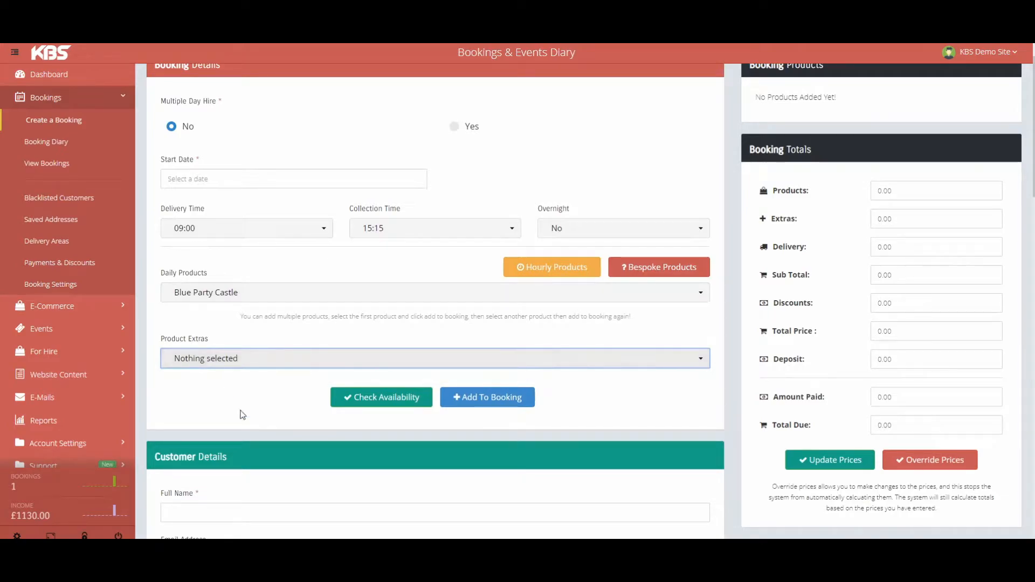
left_click(321, 365)
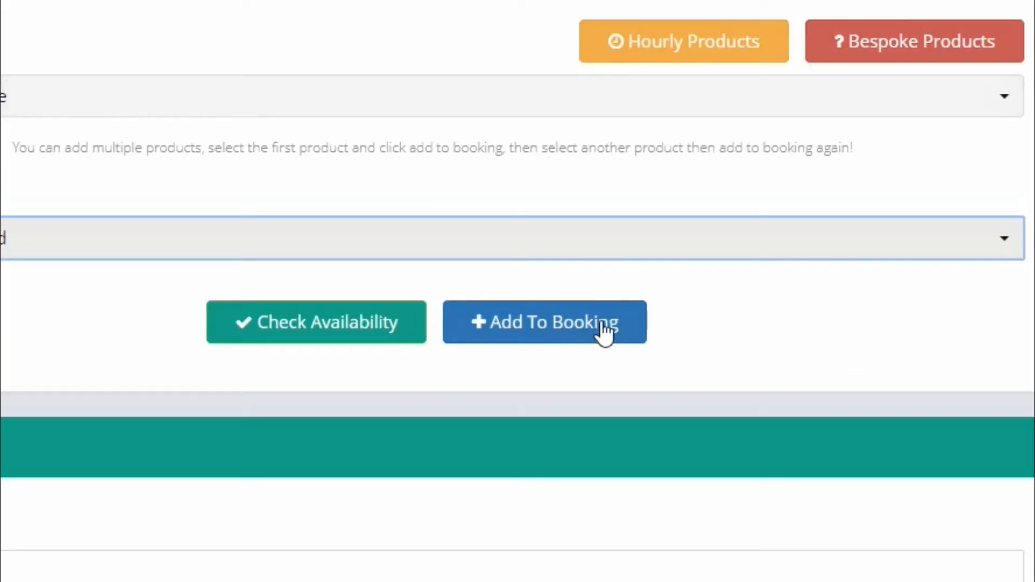
left_click(515, 398)
Check the added 09:00–15:15 line at £55.00 and totals of 55.00 with a 25.00 deposit.
scroll(850, 169, "up", 1)
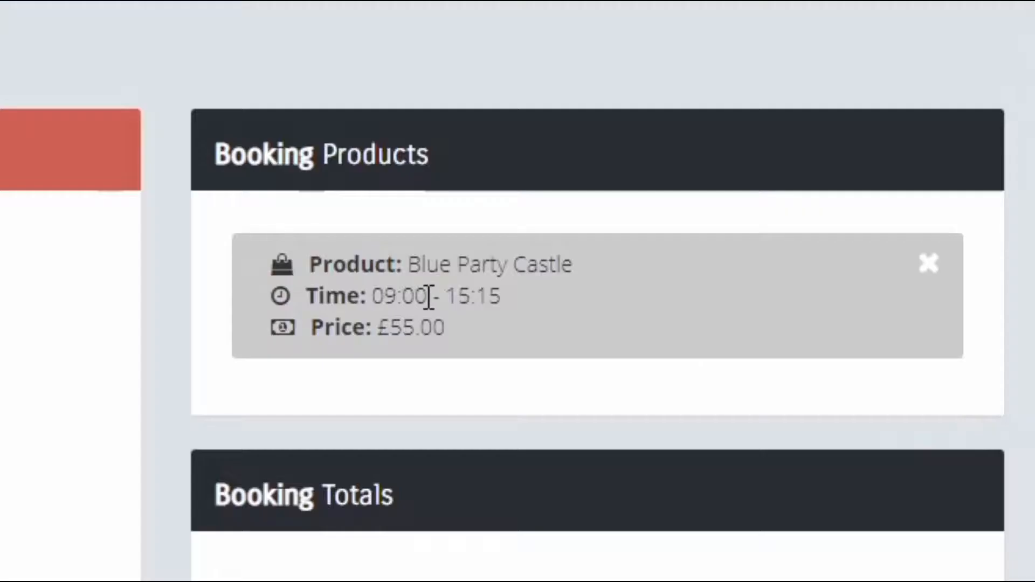
left_click_drag(823, 166, 803, 165)
left_click(513, 298)
left_click_drag(499, 298, 448, 296)
left_click(515, 301)
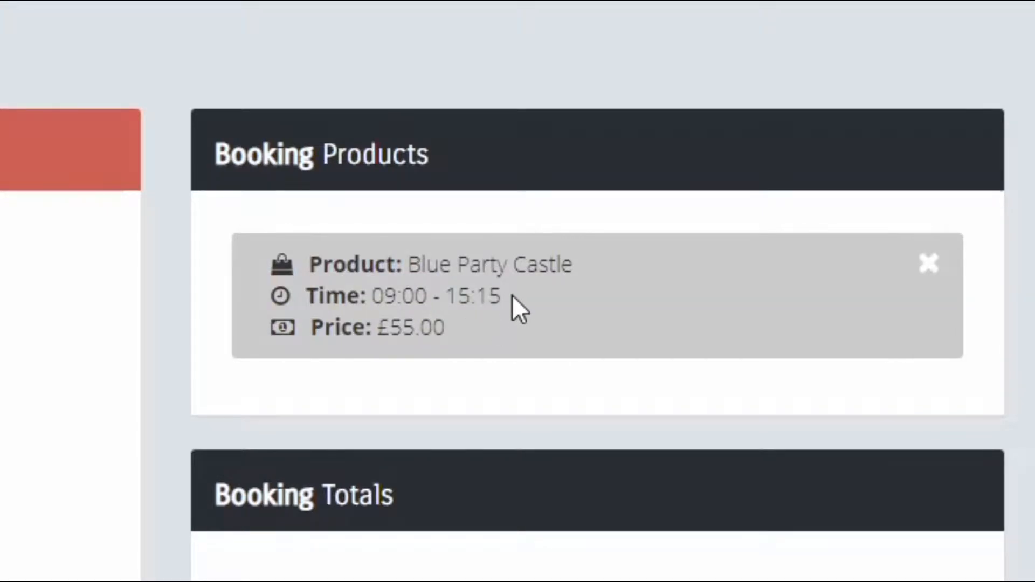
scroll(516, 302, "down", 1)
left_click_drag(898, 224, 866, 228)
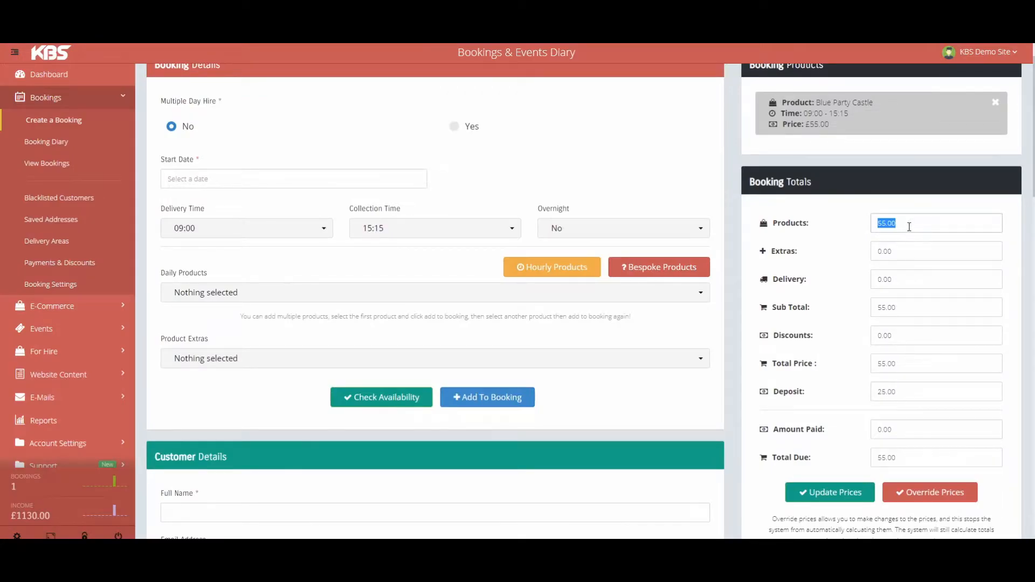
scroll(447, 236, "down", 4)
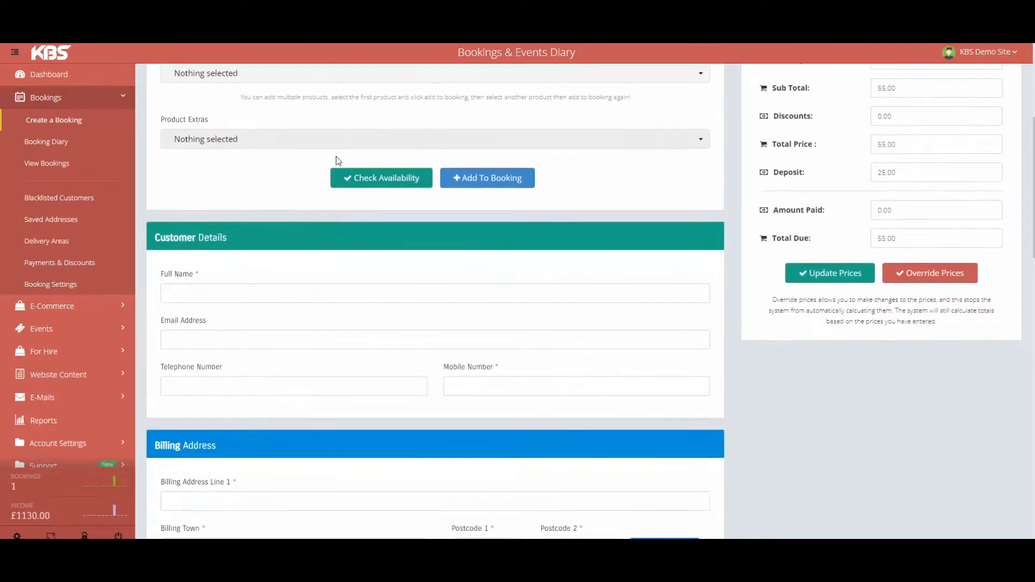
scroll(336, 160, "down", 1)
Fill in the customer's full name and e-mail address.
left_click(279, 238)
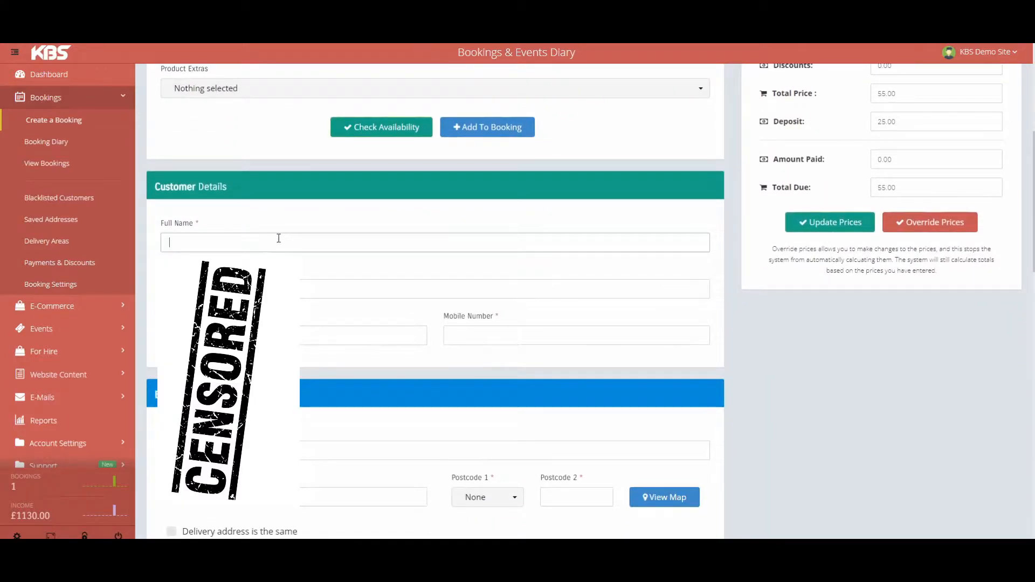
type("joe bloggs")
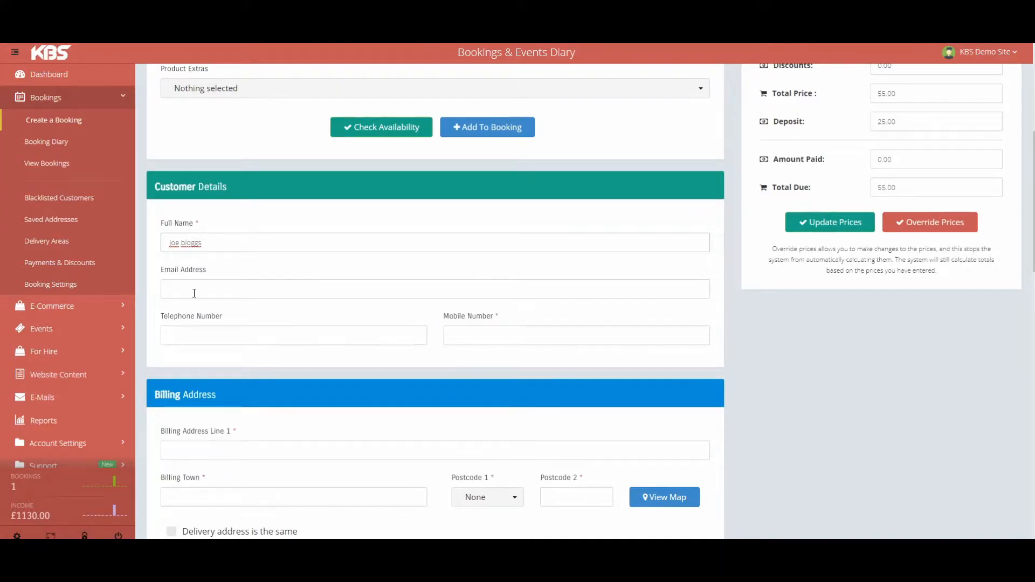
left_click(194, 292)
type("123")
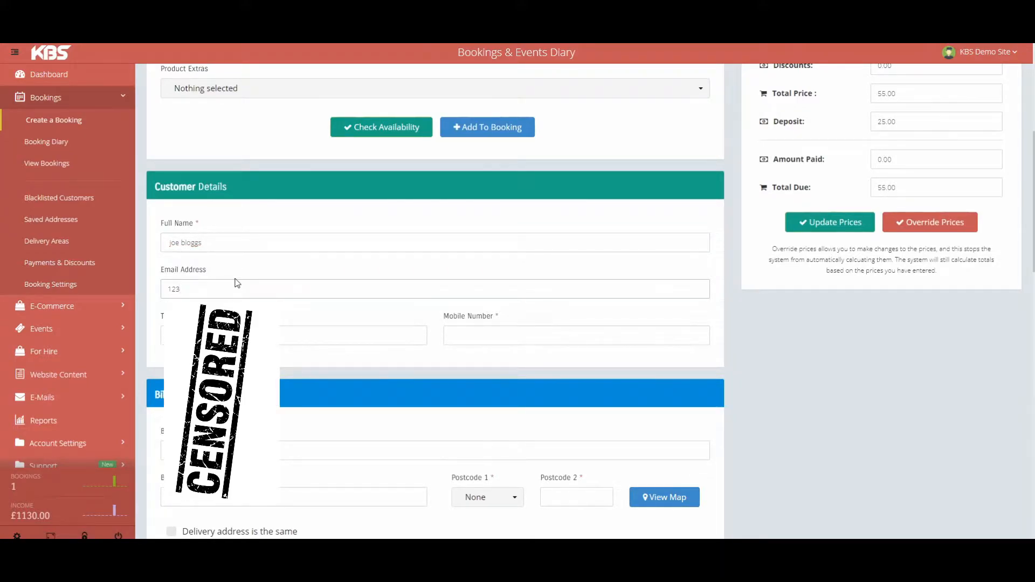
type("@gmail.com")
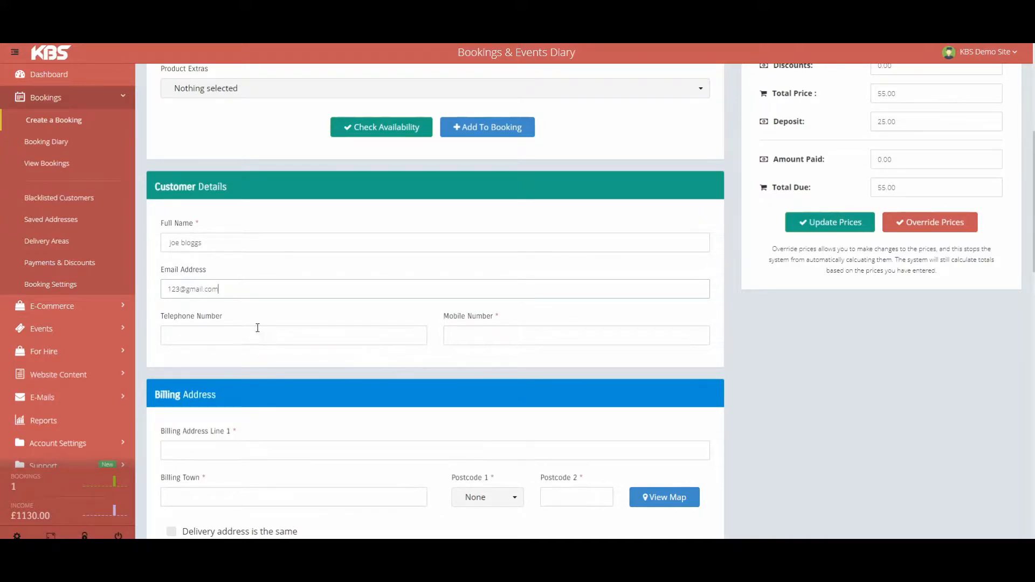
Enter the customer's telephone number and paste the same number into Mobile Number.
left_click(258, 329)
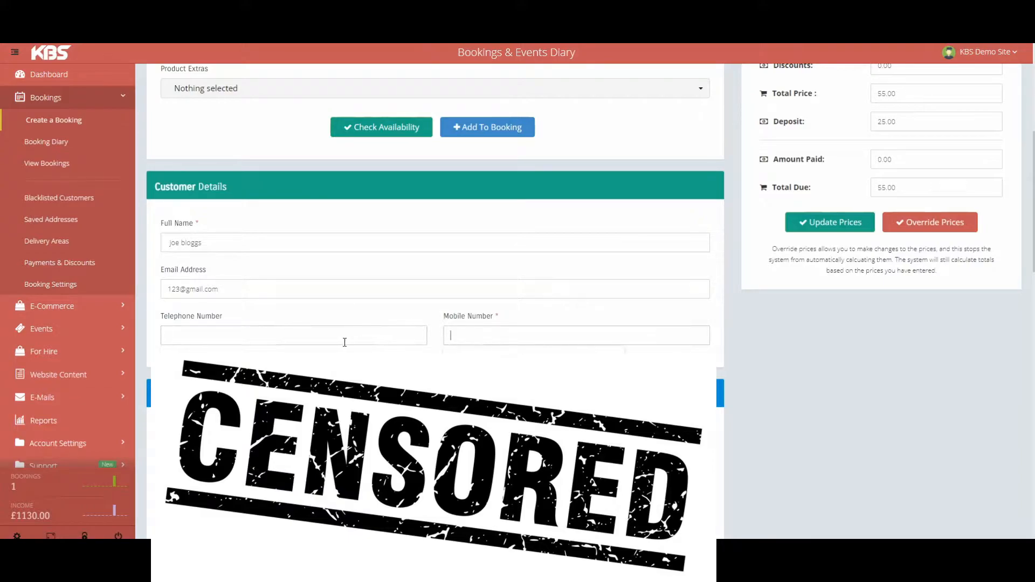
left_click(310, 335)
type("12345123123")
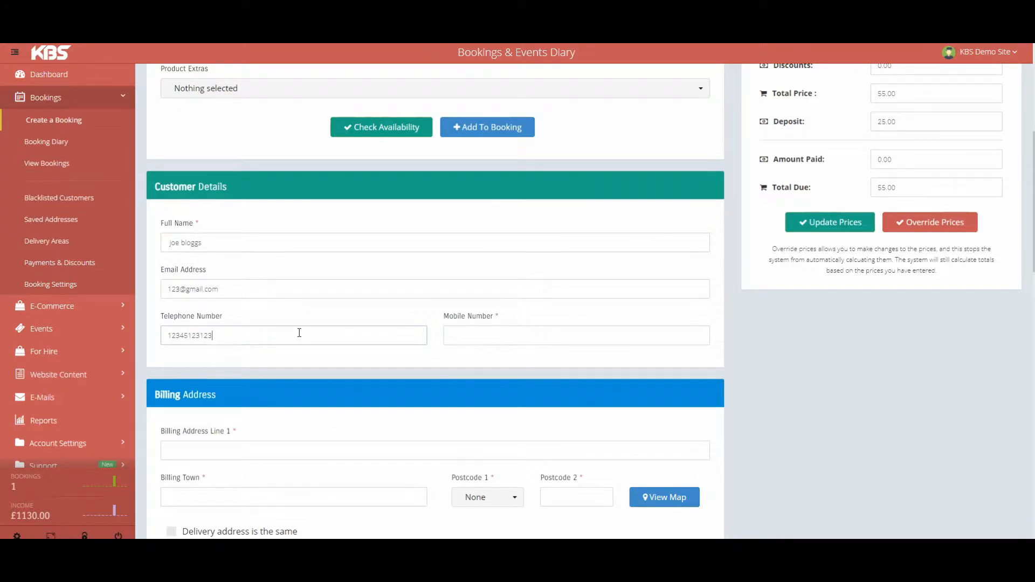
double_click(190, 335)
key("ctrl+c")
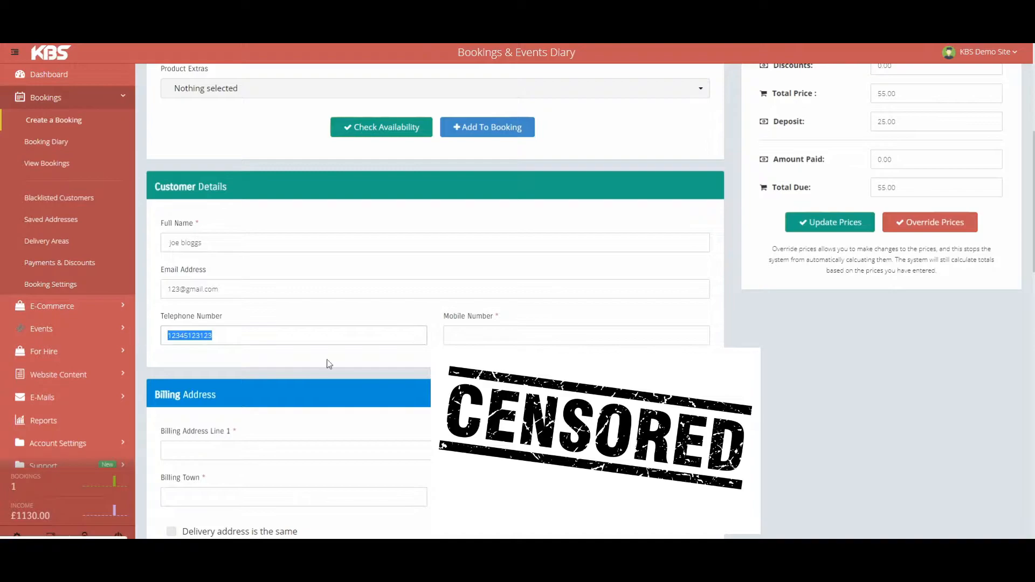
left_click(470, 340)
key("ctrl+v")
Toggle the 'Delivery address is the same' checkbox, leaving it unticked for now.
scroll(472, 297, "down", 2)
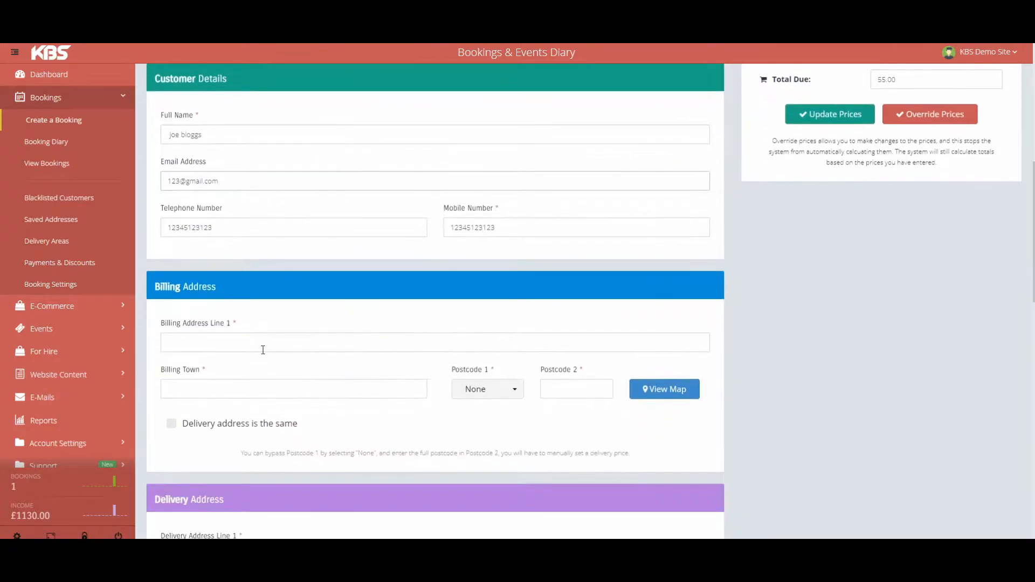
left_click(265, 344)
scroll(341, 345, "down", 1)
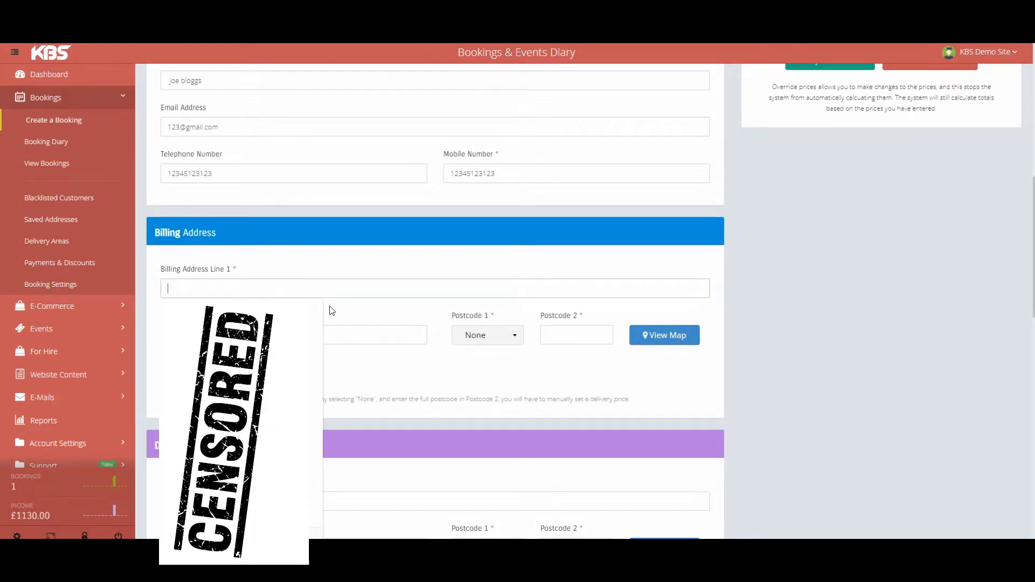
scroll(345, 319, "down", 1)
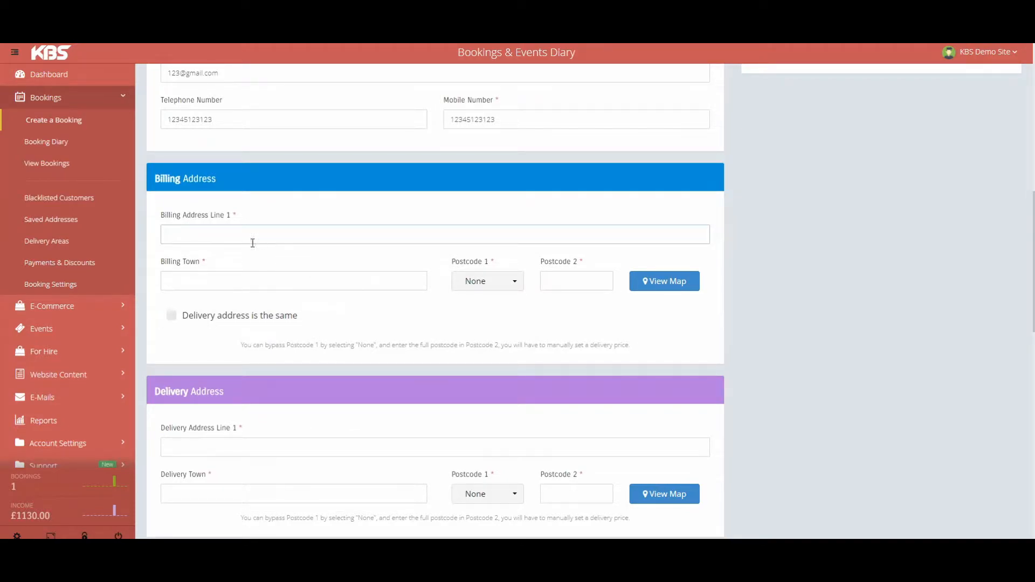
left_click(193, 321)
left_click(195, 320)
left_click(196, 321)
left_click(196, 320)
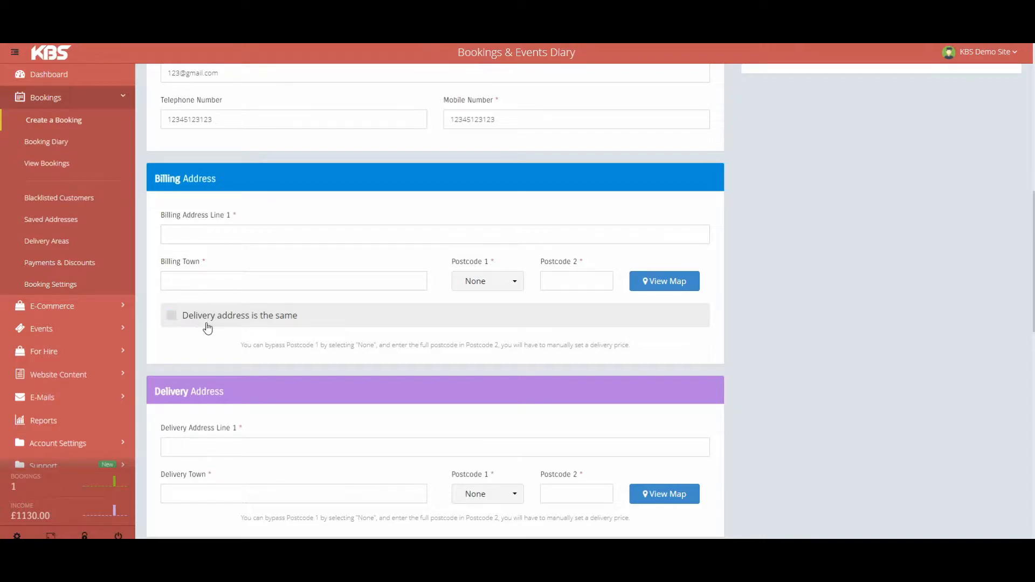
Enter the billing address line 1 and the billing town.
left_click(235, 234)
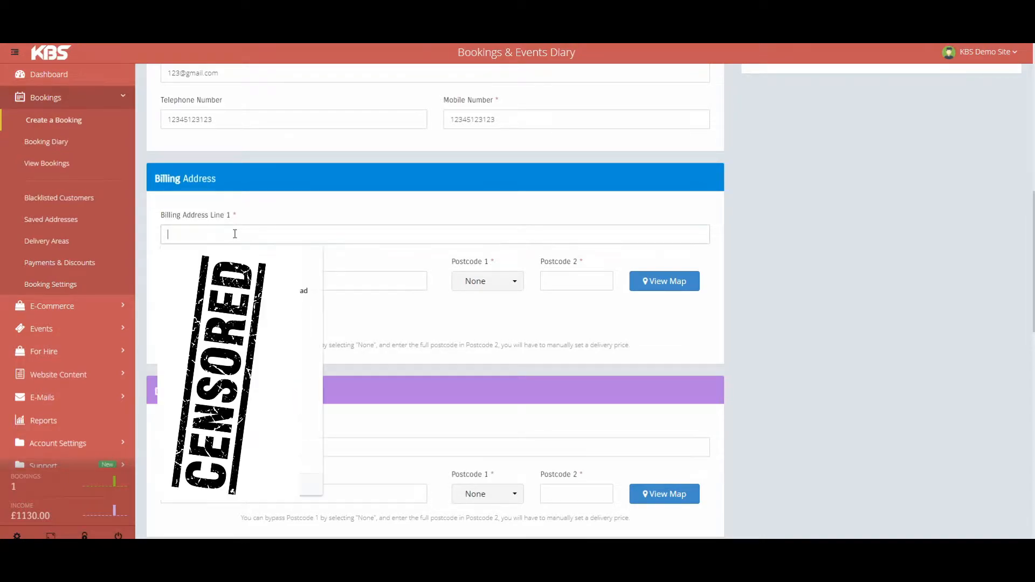
type("1")
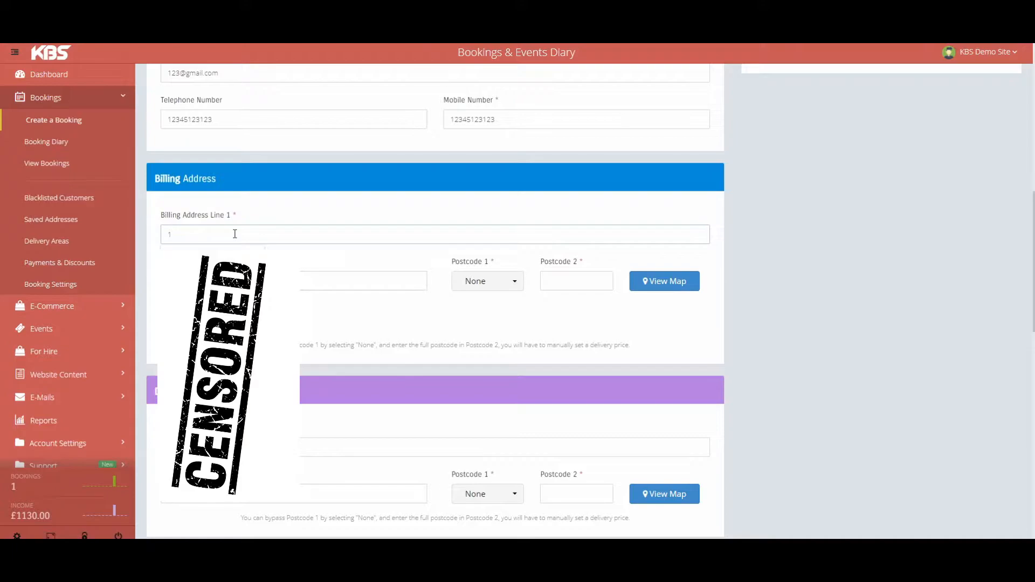
left_click(384, 287)
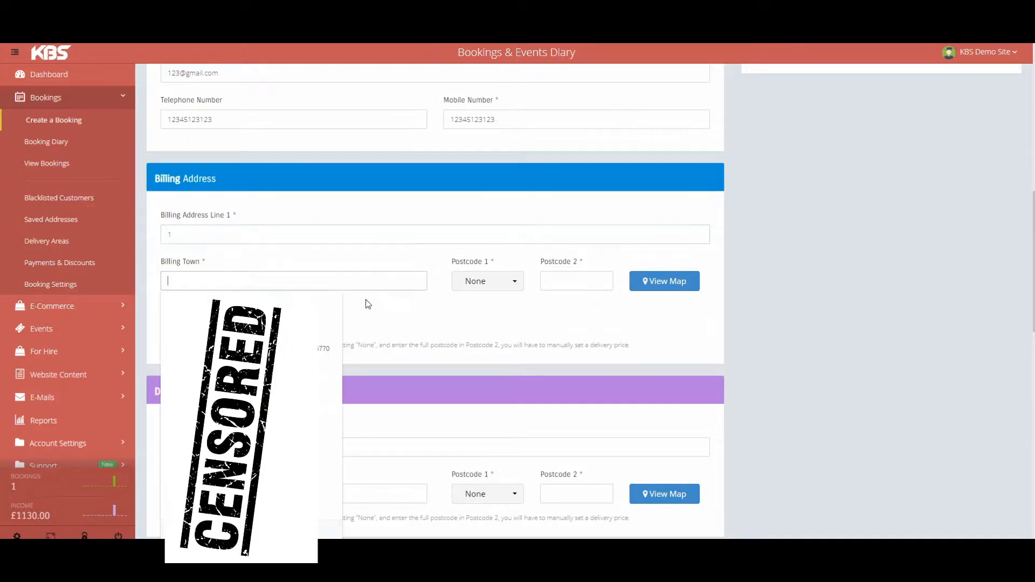
left_click(326, 286)
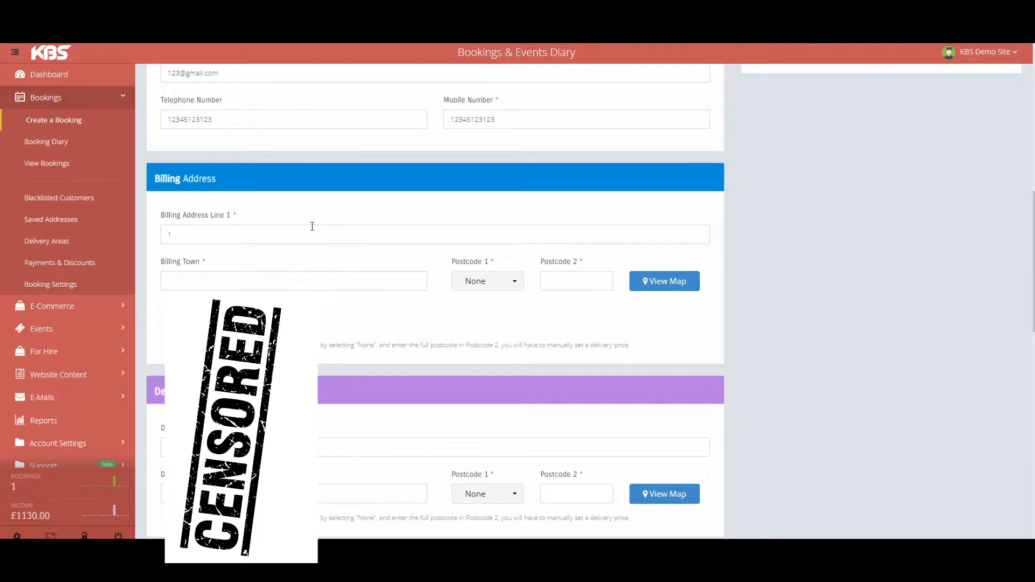
left_click(260, 280)
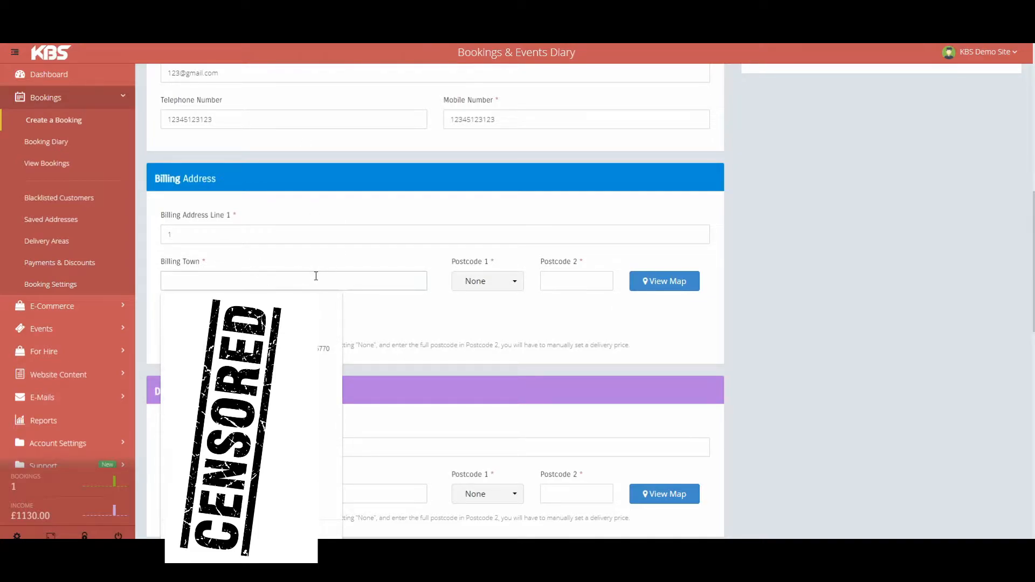
left_click(391, 240)
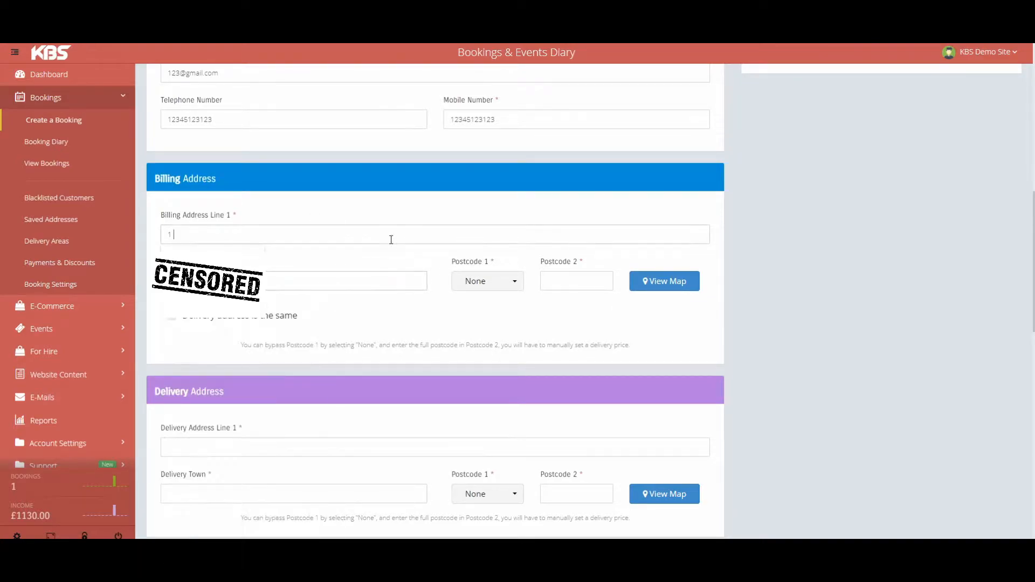
left_click(437, 221)
Tick 'Delivery address is the same' so delivery copies the billing address.
scroll(507, 292, "up", 5)
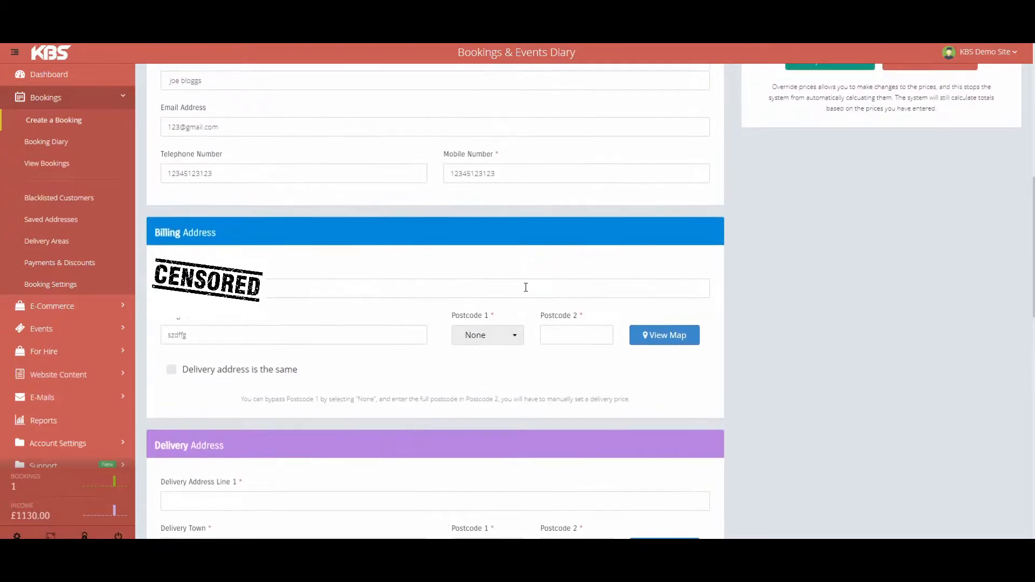
scroll(491, 417, "down", 2)
scroll(496, 306, "down", 2)
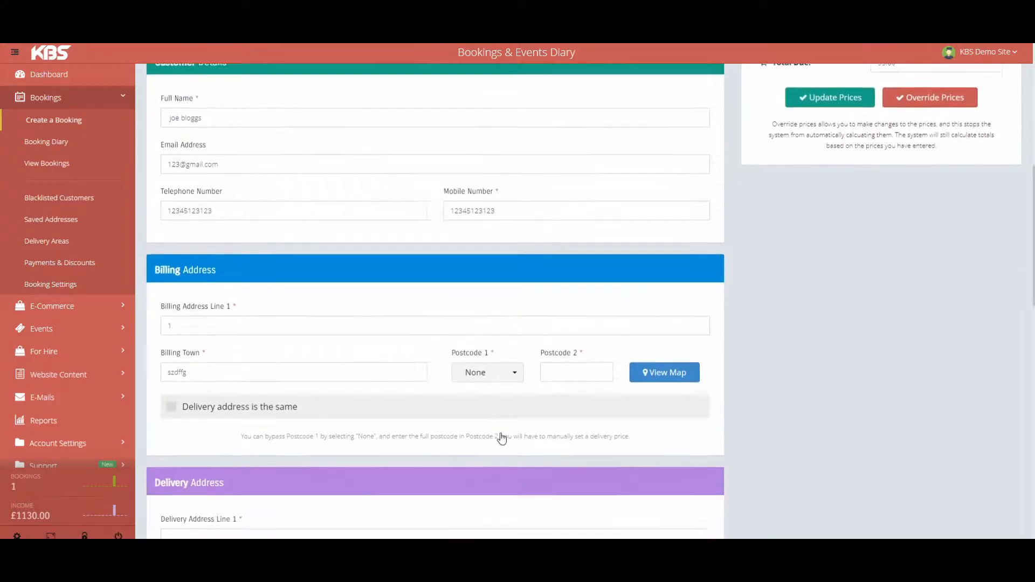
scroll(448, 300, "down", 1)
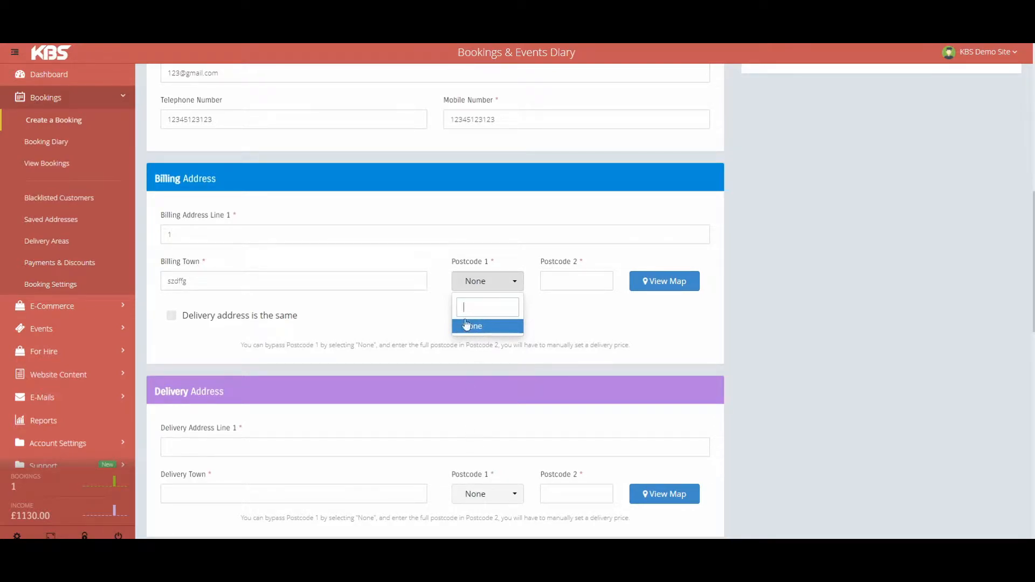
left_click(572, 323)
left_click(500, 289)
left_click(496, 291)
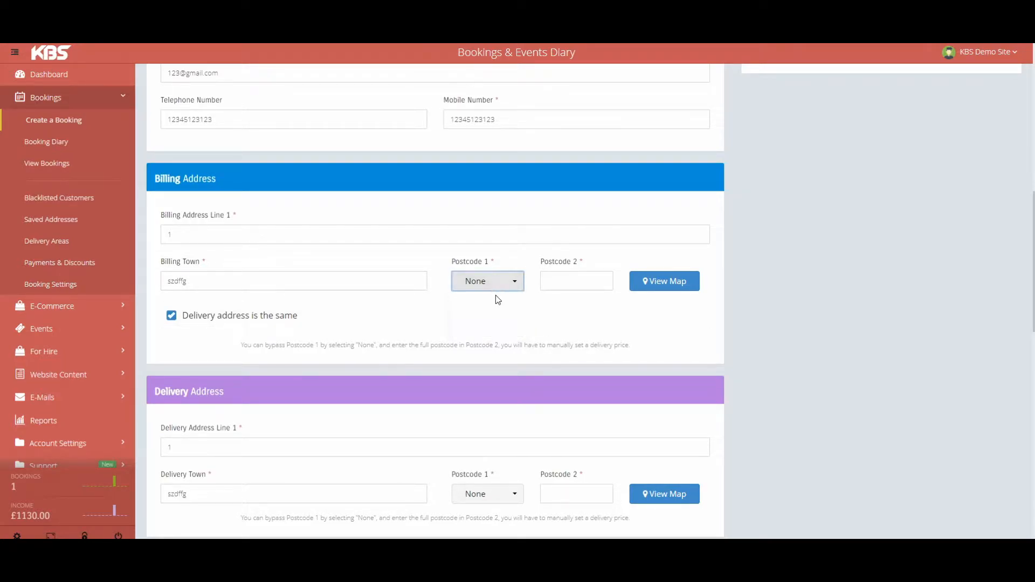
left_click(491, 290)
left_click(500, 290)
scroll(566, 400, "up", 1)
scroll(571, 390, "up", 6)
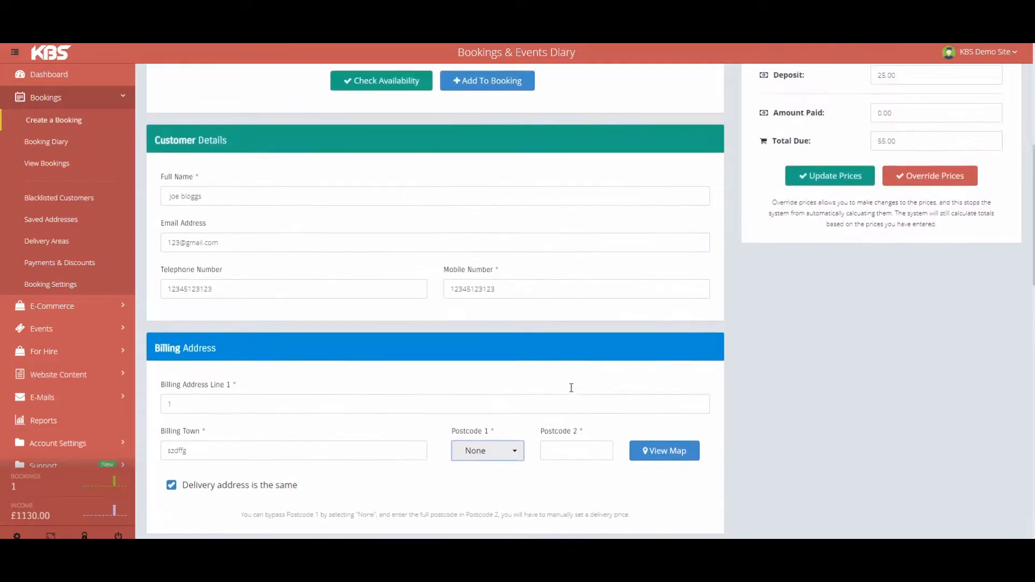
scroll(572, 394, "down", 3)
scroll(572, 396, "down", 6)
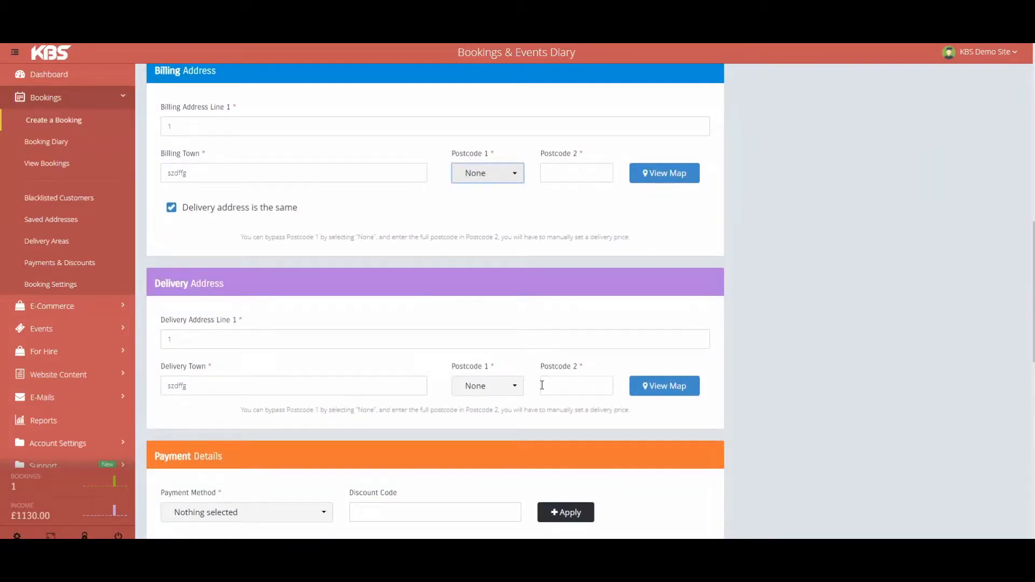
scroll(529, 391, "up", 2)
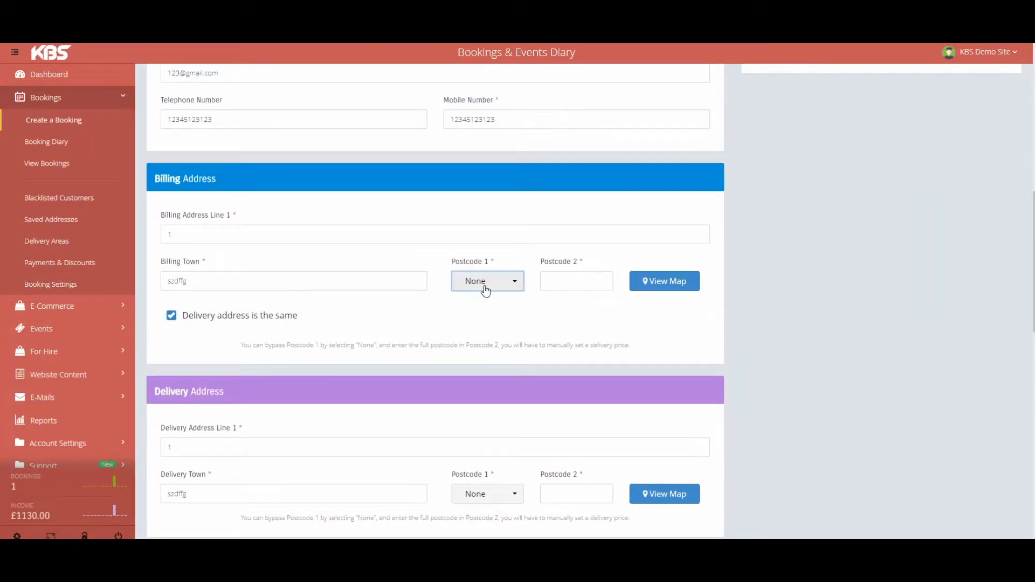
left_click(588, 282)
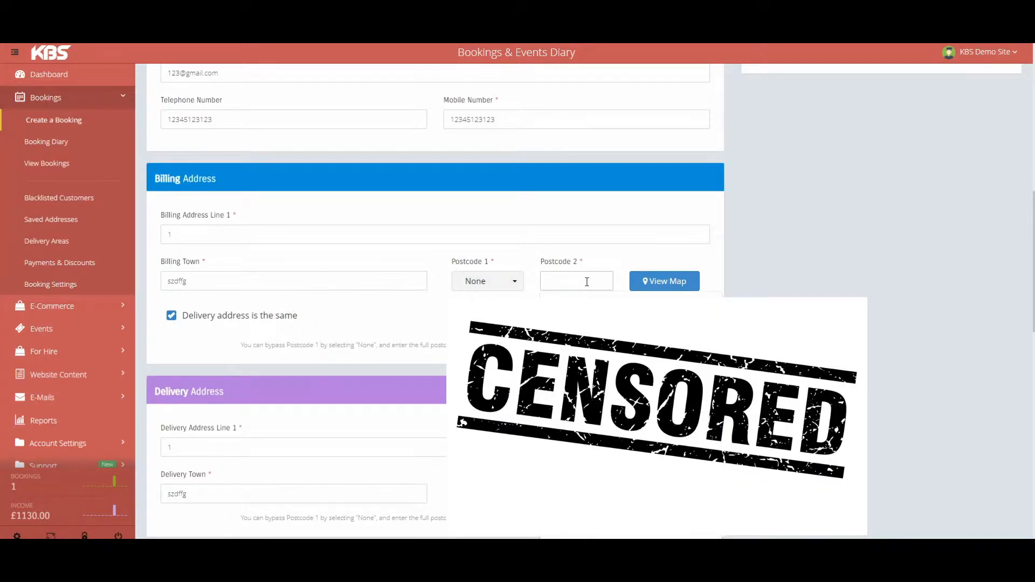
type("PE11NS")
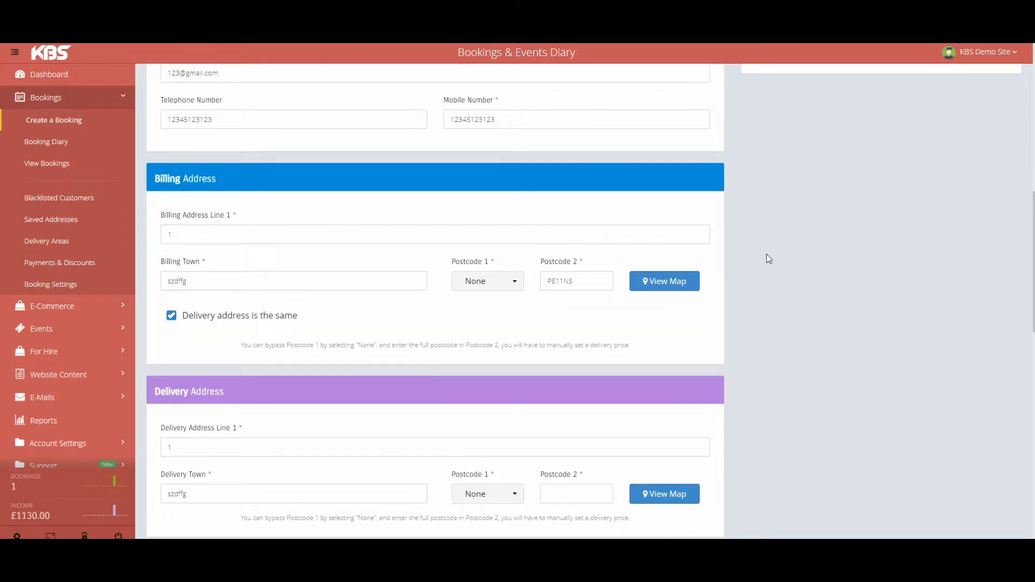
scroll(744, 266, "up", 4)
scroll(774, 254, "up", 3)
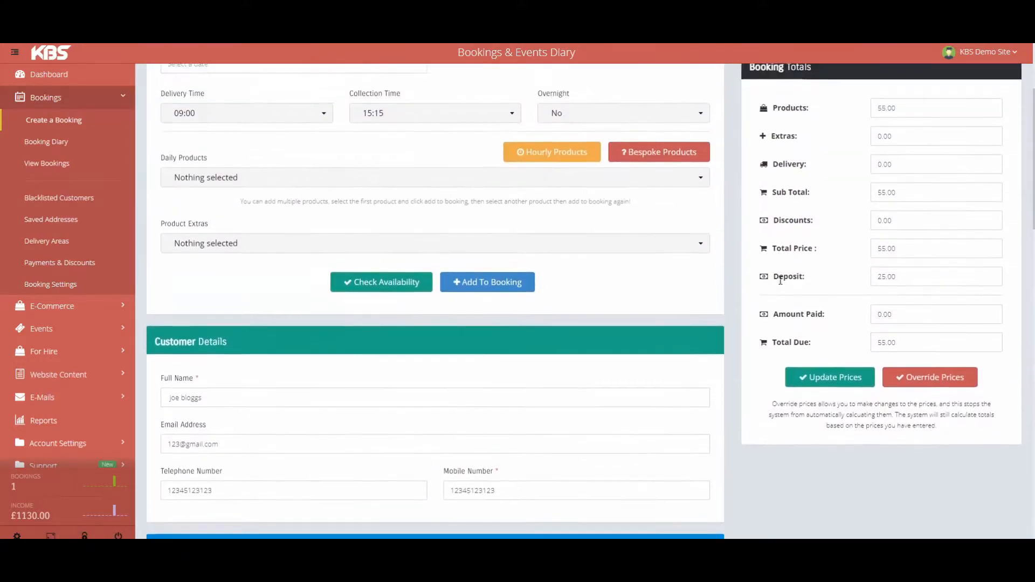
scroll(818, 394, "down", 7)
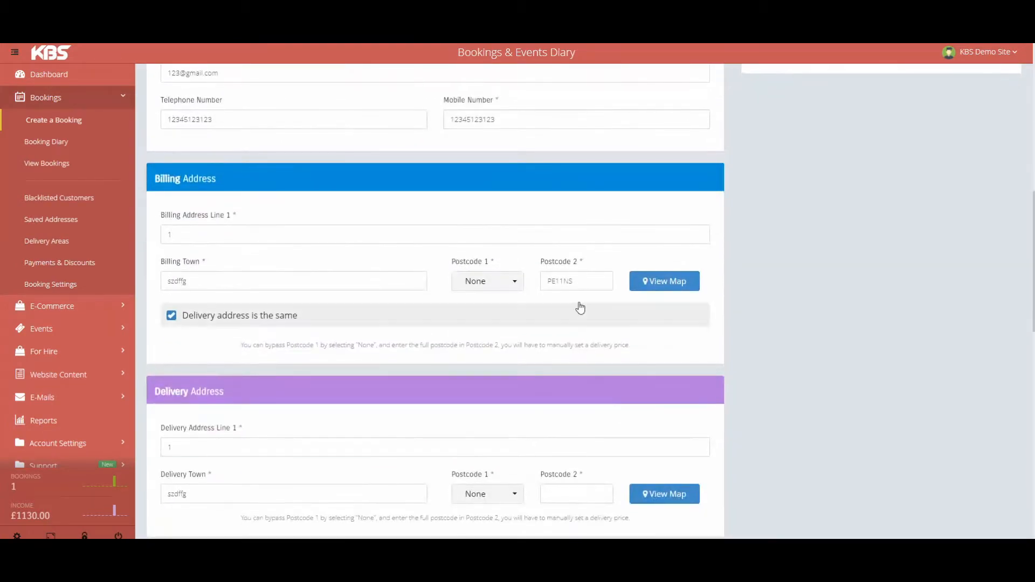
double_click(549, 281)
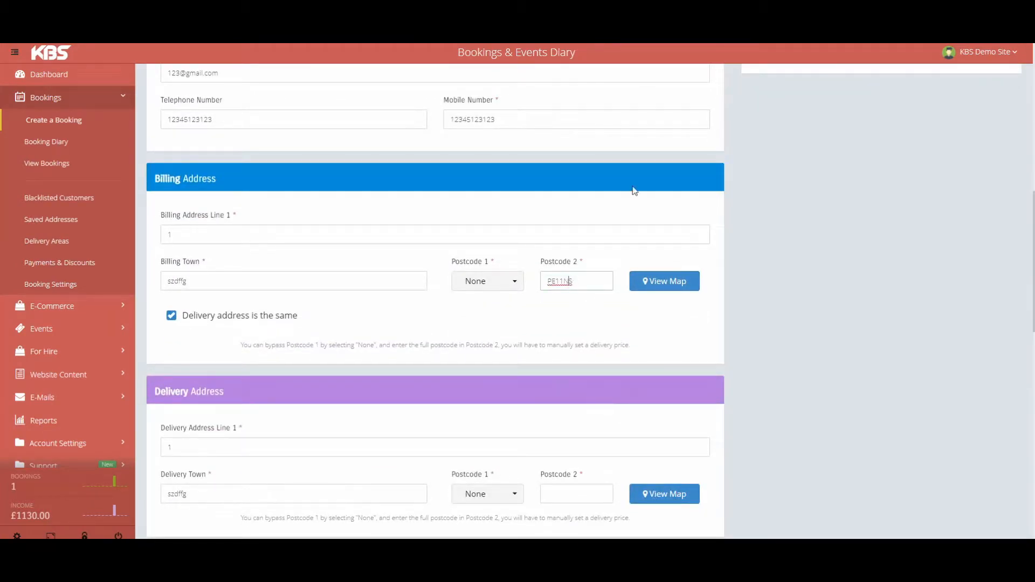
scroll(735, 215, "up", 5)
scroll(906, 106, "up", 1)
left_click_drag(910, 117, 885, 117)
left_click_drag(735, 258, 696, 286)
scroll(522, 415, "down", 3)
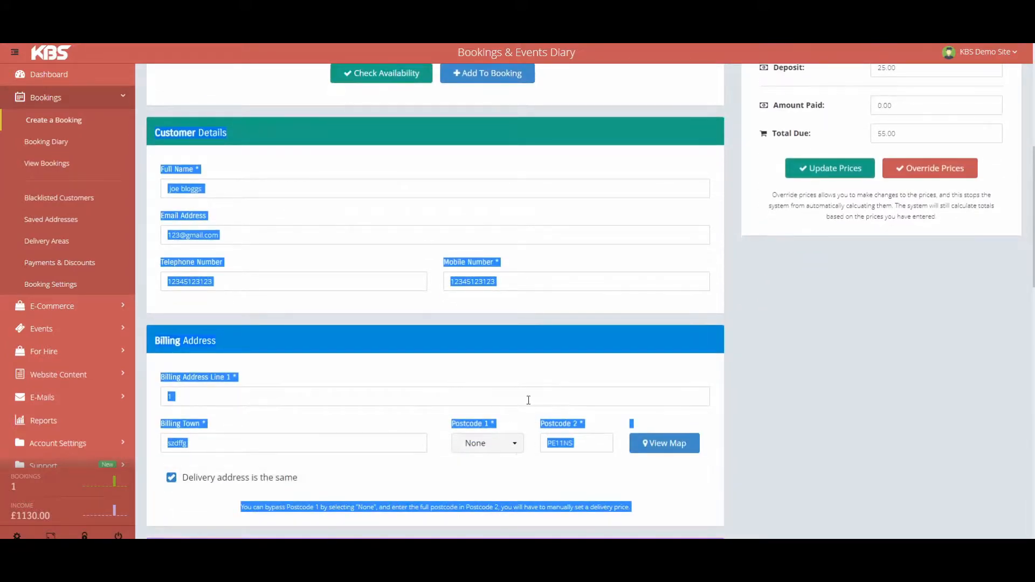
left_click(564, 365)
scroll(860, 245, "up", 3)
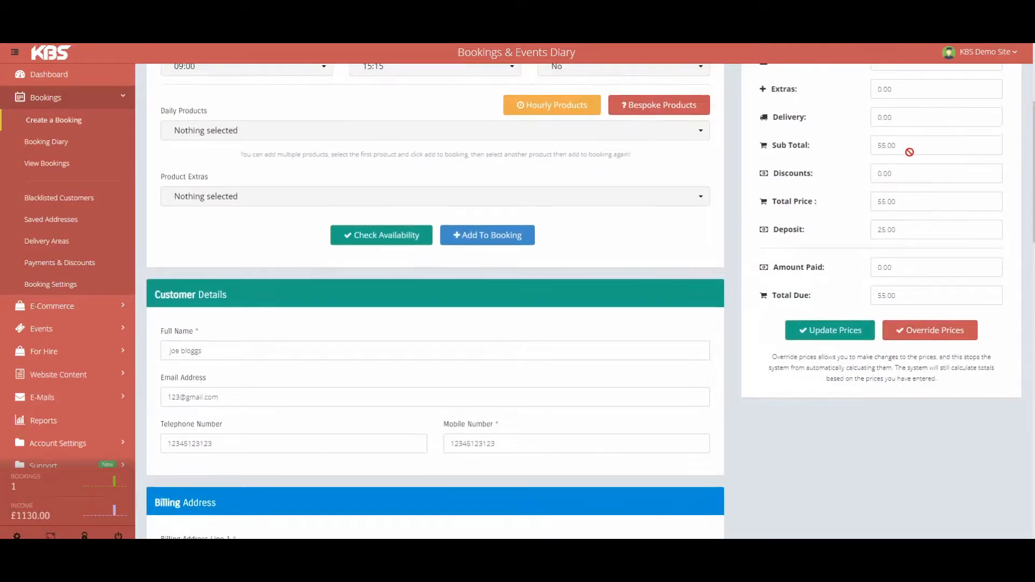
Add a 70.00 delivery charge and update prices, bringing the total to 125.00.
left_click_drag(904, 121, 853, 122)
scroll(857, 161, "up", 1)
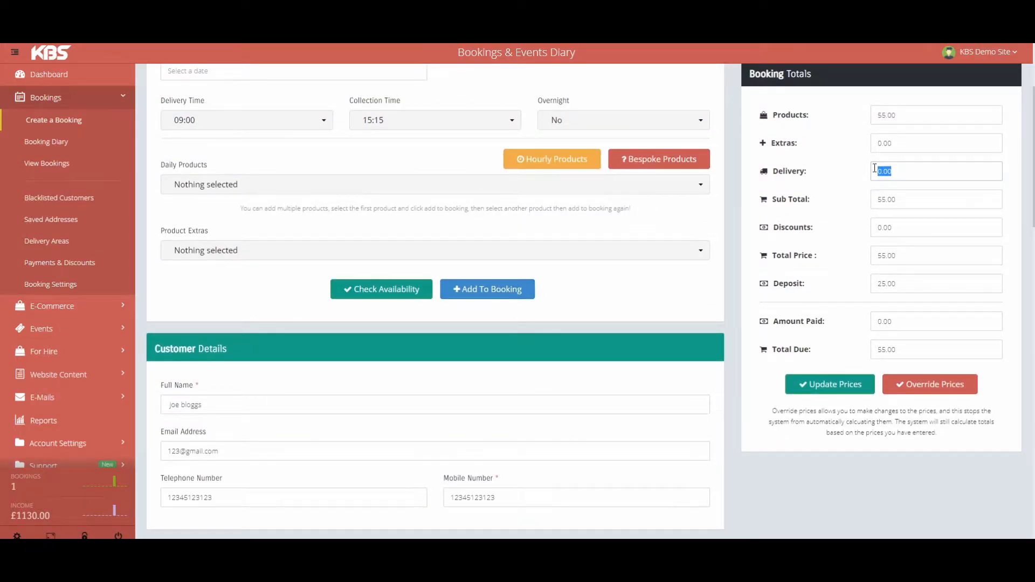
type("7")
left_click(853, 384)
Re-copy the billing address into delivery and confirm the delivery postcode matches billing.
left_click_drag(974, 348, 840, 358)
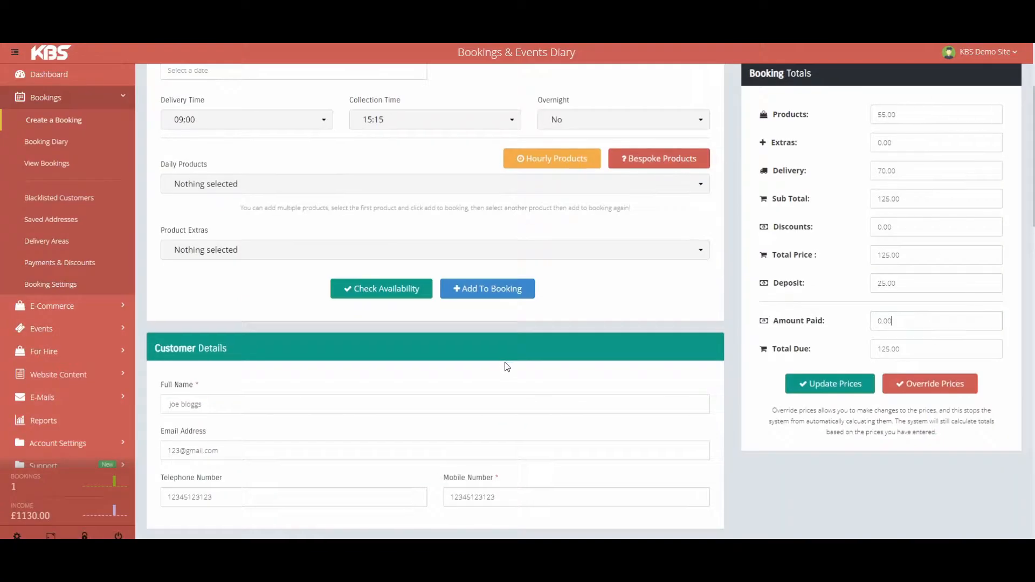
scroll(549, 340, "down", 3)
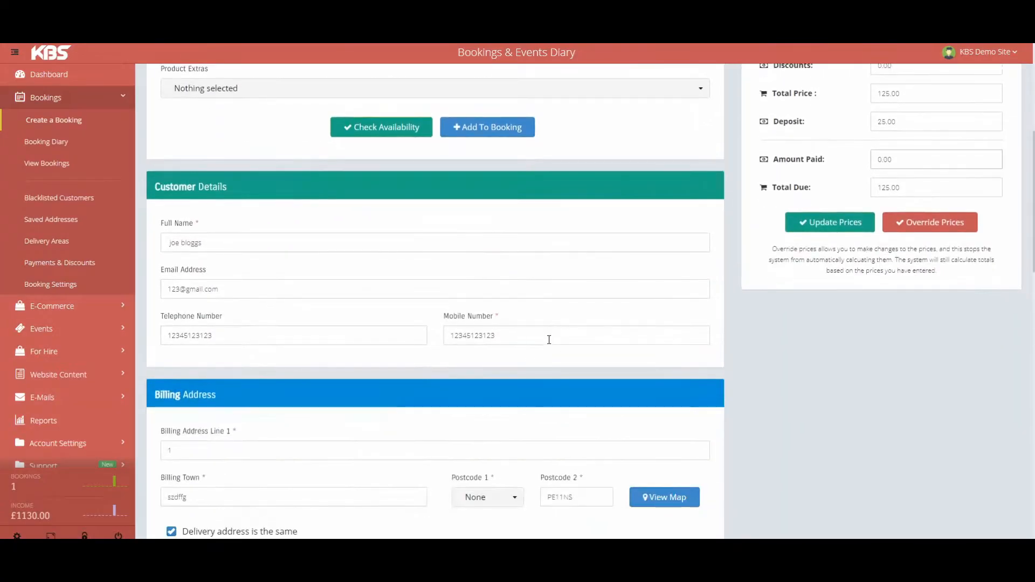
scroll(548, 340, "down", 5)
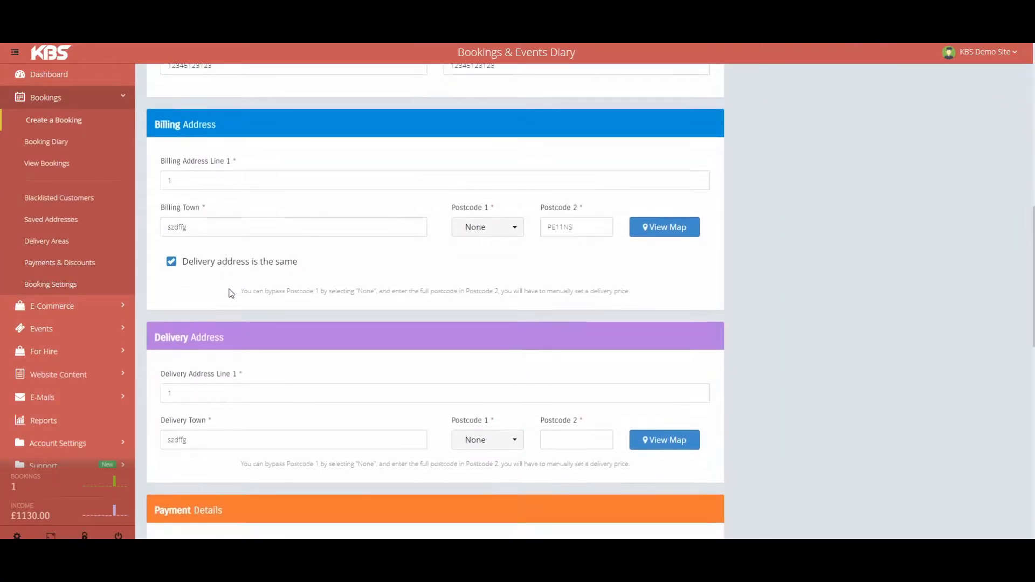
left_click(192, 261)
left_click(192, 261)
scroll(209, 389, "down", 1)
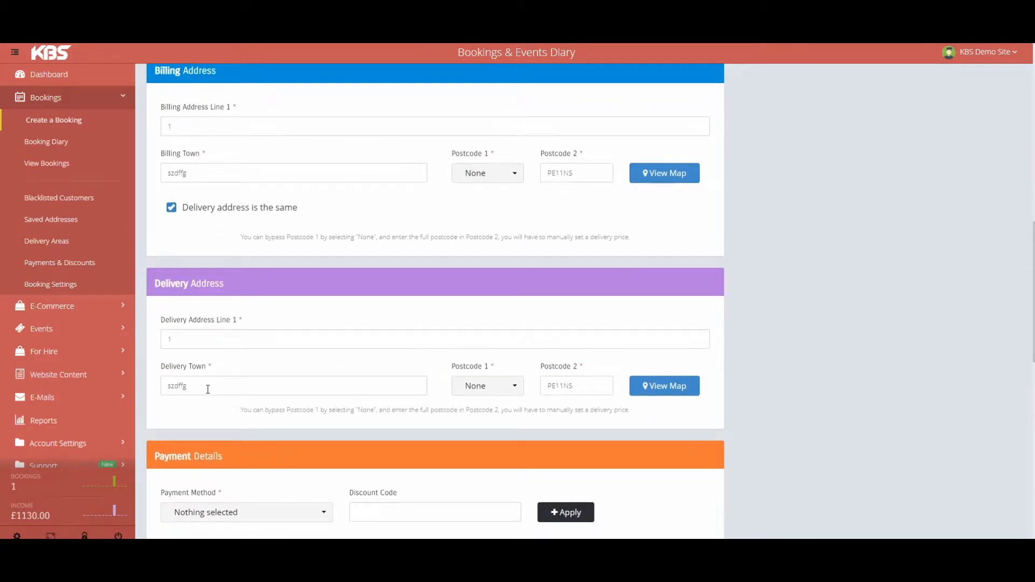
scroll(511, 363, "down", 2)
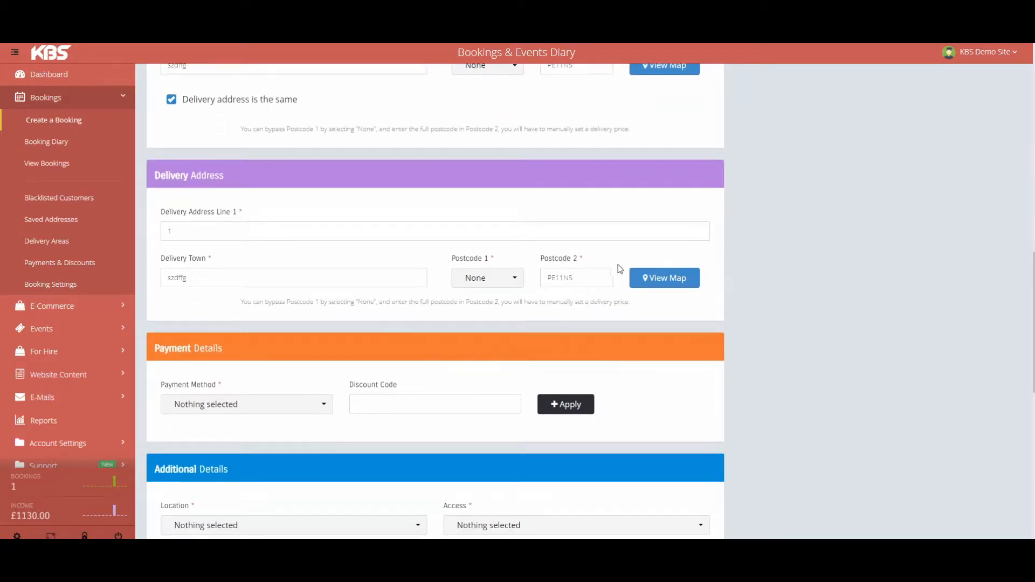
left_click(494, 279)
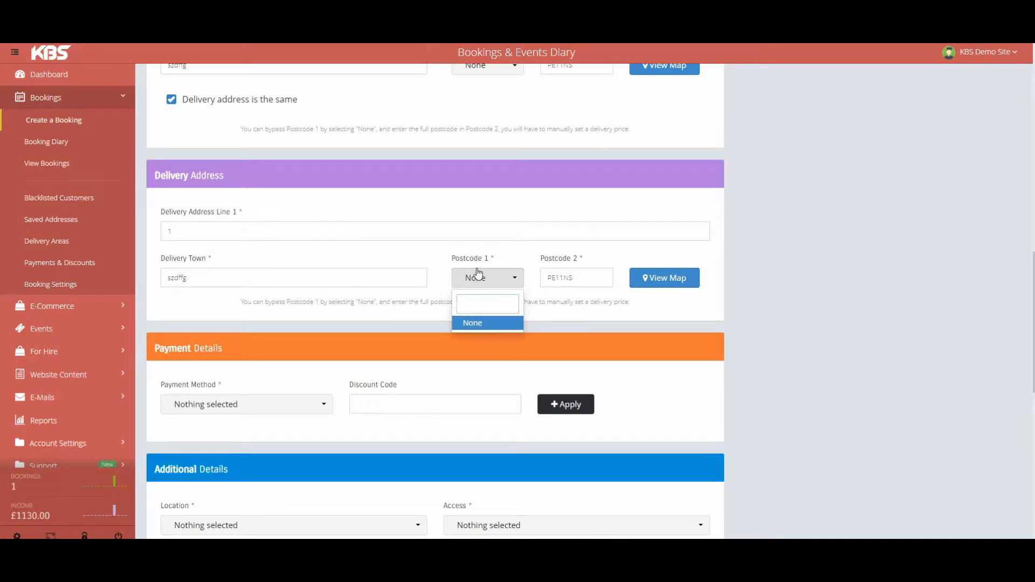
left_click(493, 329)
scroll(804, 296, "up", 10)
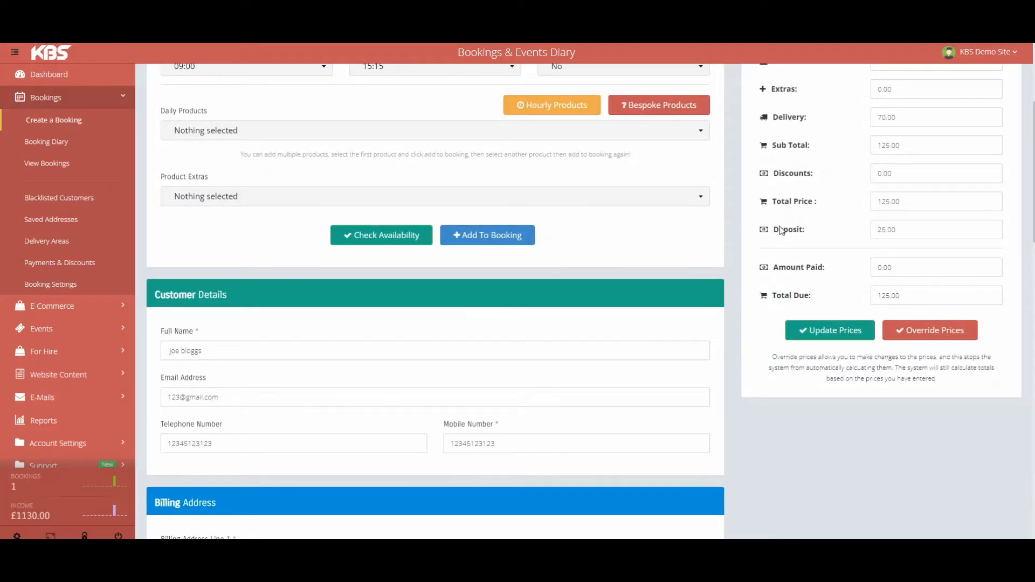
Set the payment method to Cash, leaving the discount code empty.
scroll(445, 464, "down", 10)
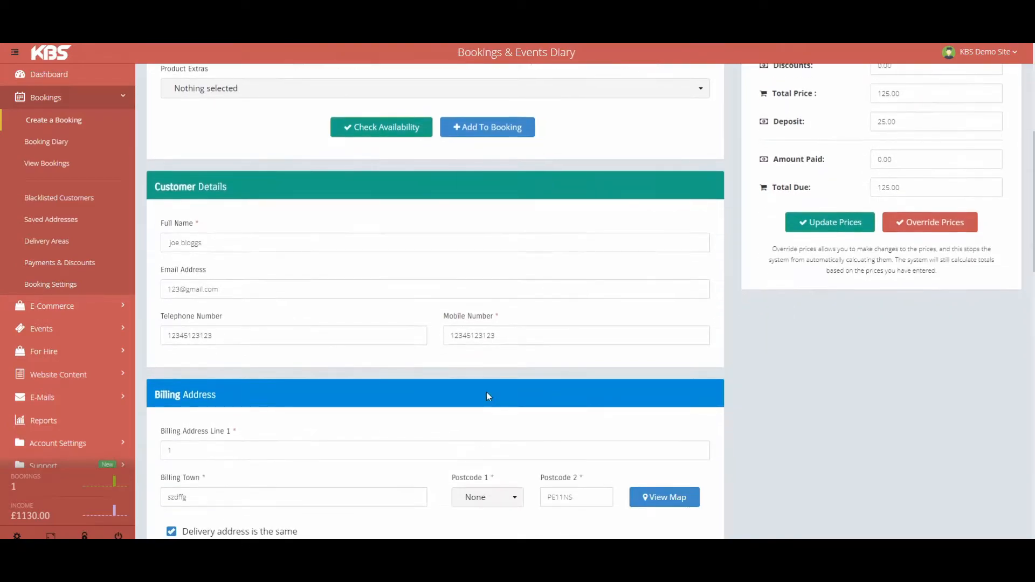
left_click(322, 375)
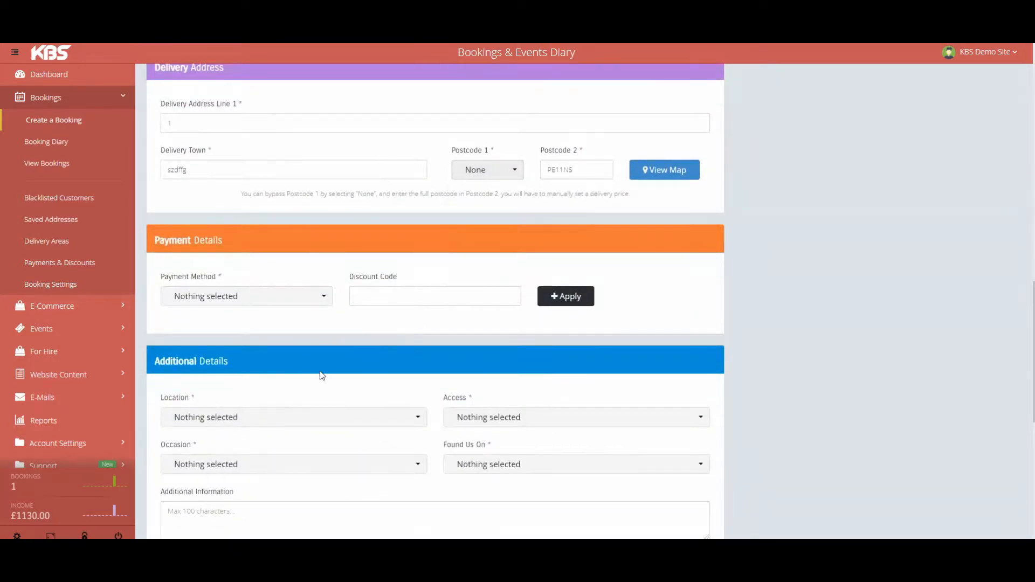
left_click(268, 297)
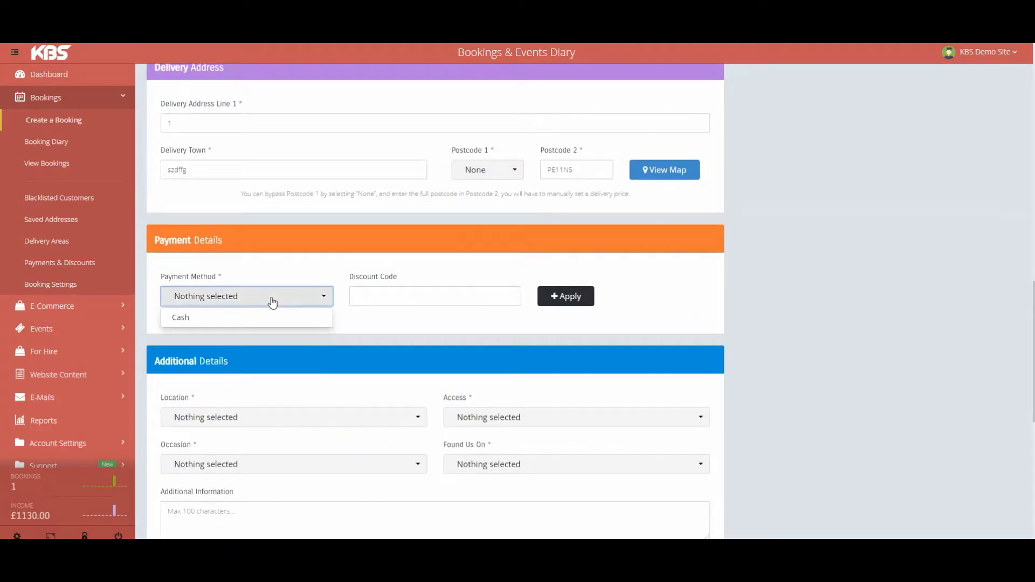
left_click(213, 321)
left_click(352, 331)
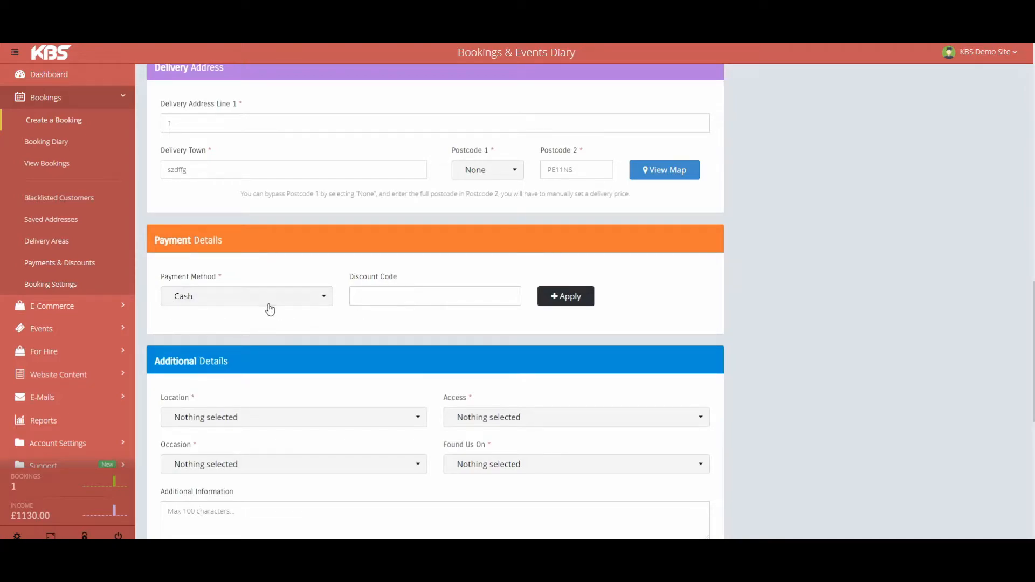
left_click(232, 303)
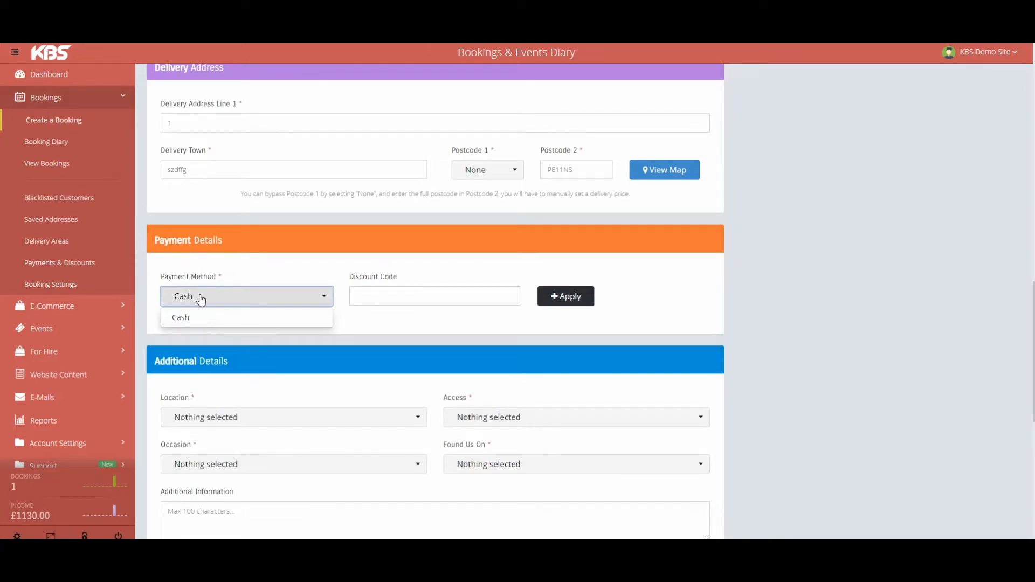
left_click(251, 302)
left_click(241, 301)
left_click(267, 317)
left_click(388, 297)
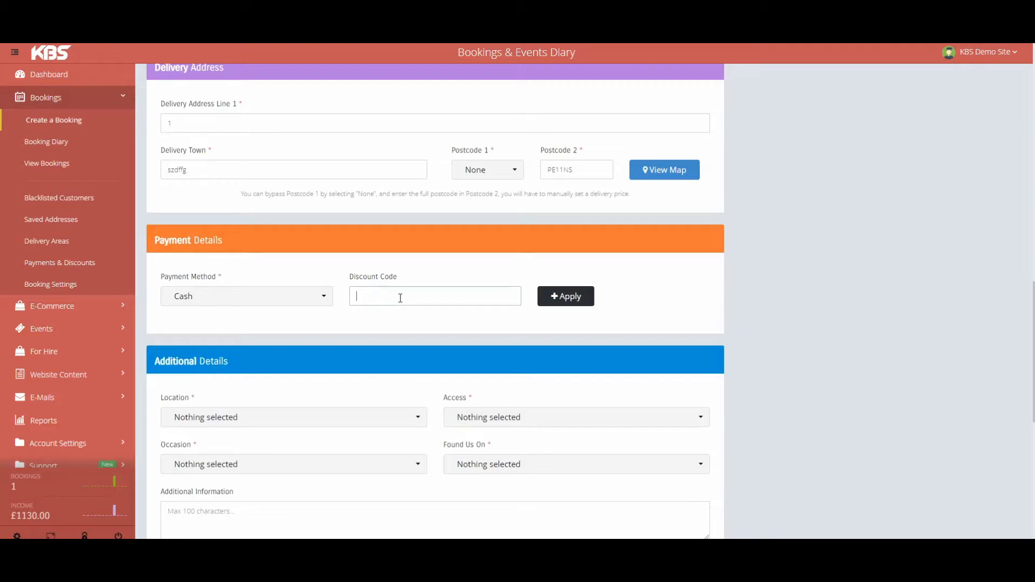
scroll(389, 296, "down", 4)
left_click(300, 203)
Set the booking location to Indoors - Hard Surface.
scroll(265, 227, "down", 2)
scroll(247, 221, "up", 2)
scroll(249, 240, "down", 1)
scroll(255, 232, "up", 1)
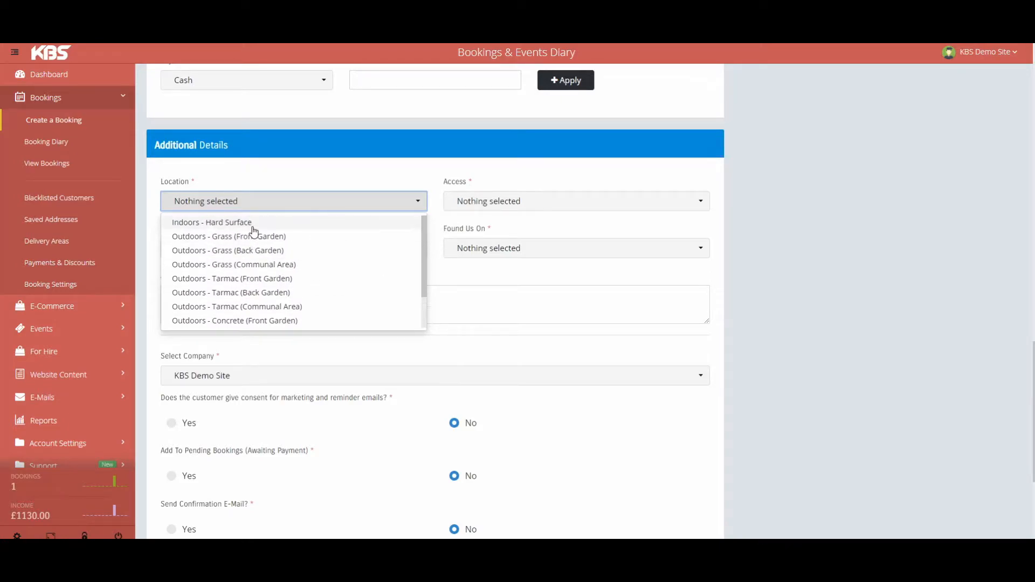
left_click(243, 223)
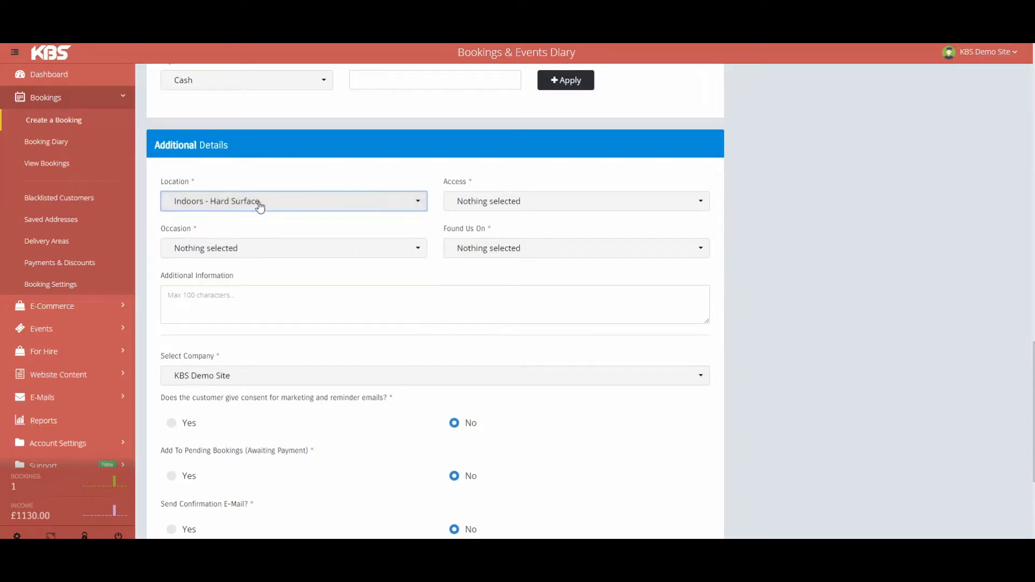
left_click(251, 207)
scroll(272, 275, "down", 2)
scroll(217, 310, "up", 2)
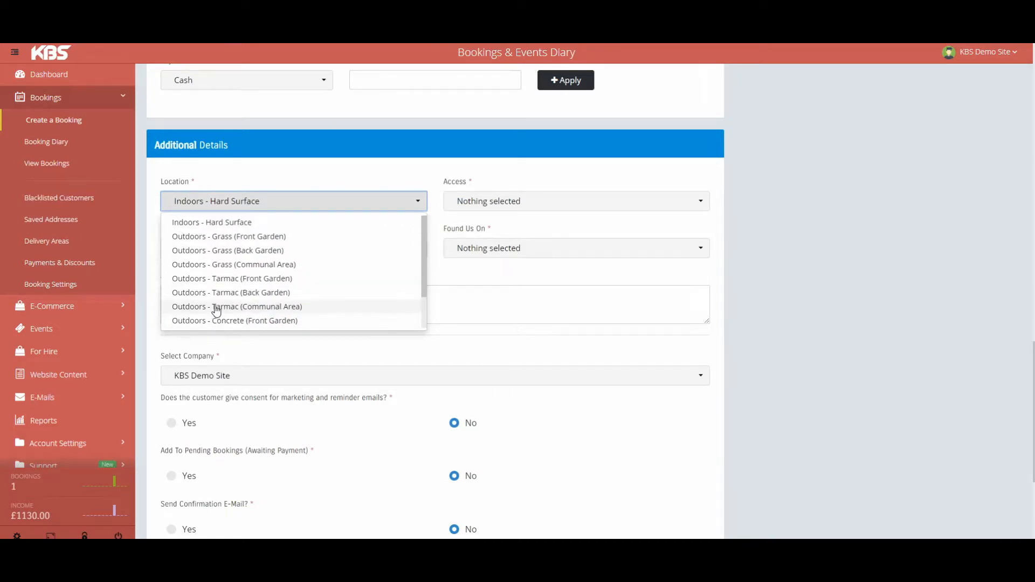
scroll(218, 322, "down", 2)
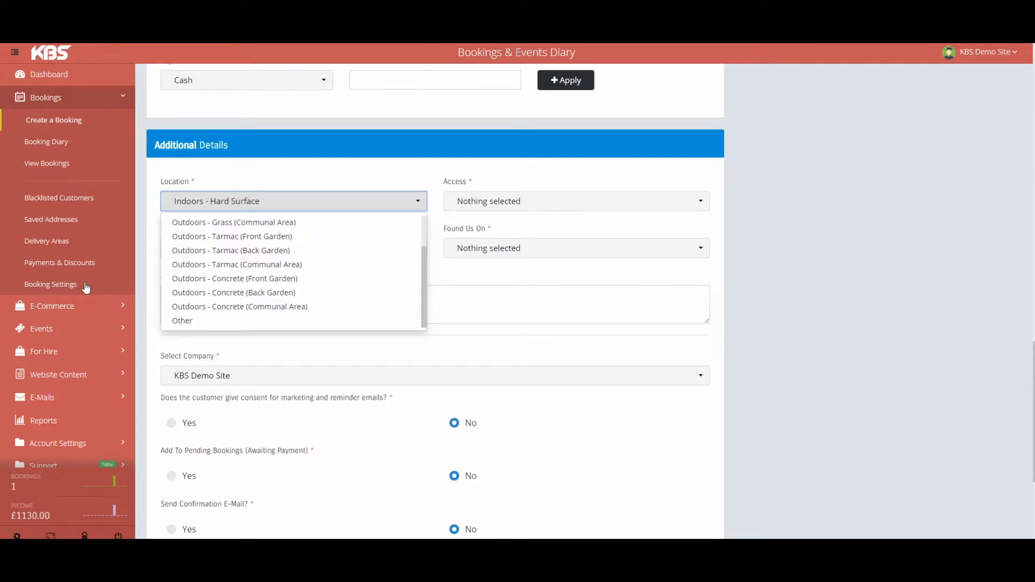
scroll(275, 245, "down", 1)
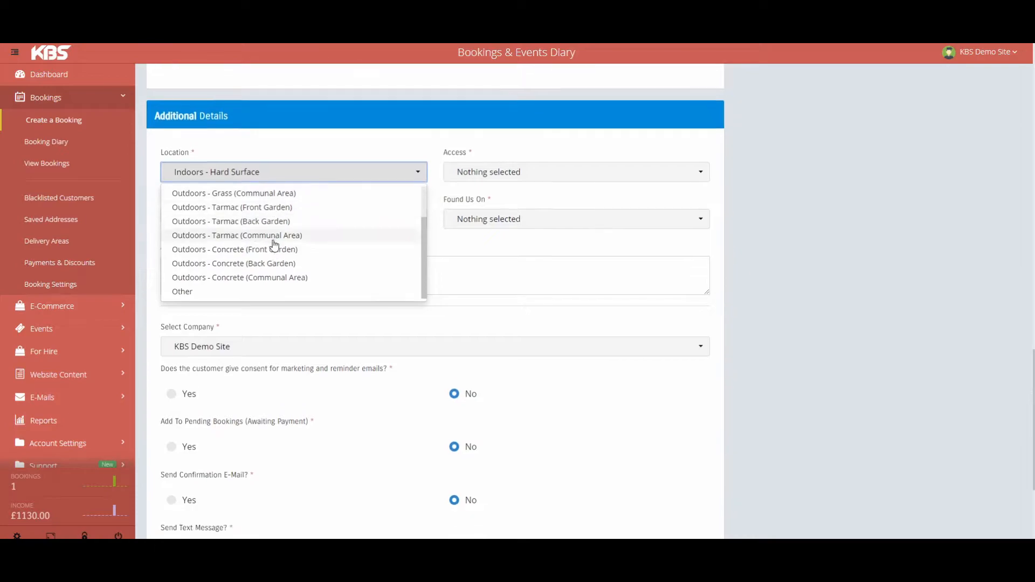
scroll(259, 270, "up", 1)
scroll(277, 232, "down", 1)
scroll(314, 216, "up", 2)
scroll(315, 216, "up", 1)
left_click(215, 275)
Set access to Through Building, occasion to Childs Birthday Party, and Found Us On to Facebook.
left_click(486, 261)
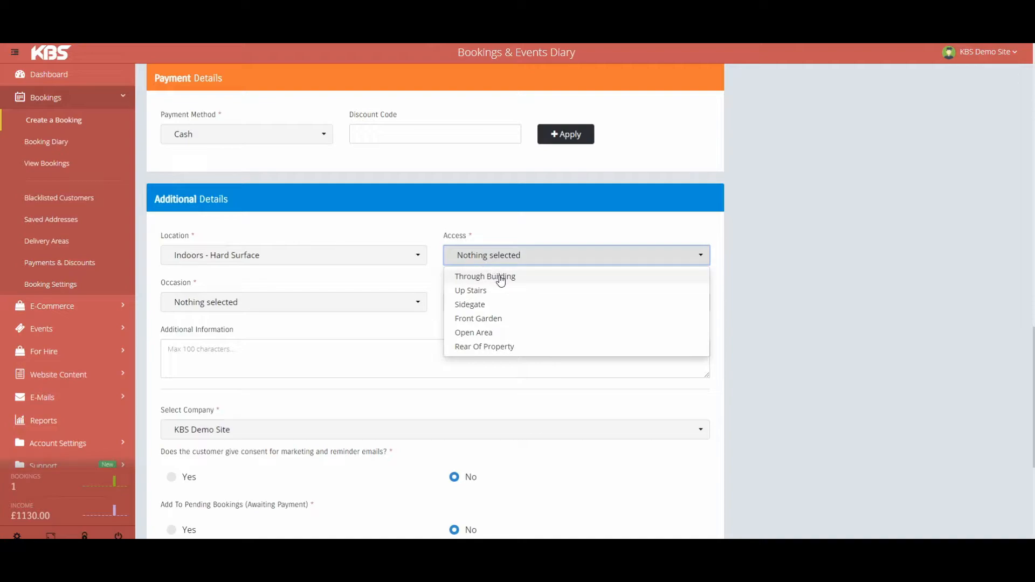
left_click(500, 279)
left_click(310, 307)
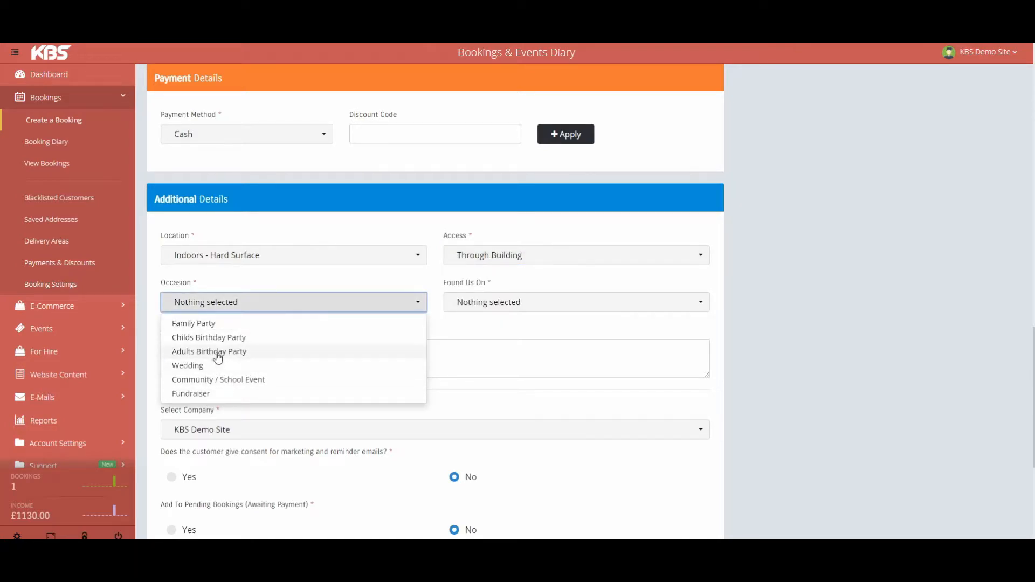
left_click(241, 338)
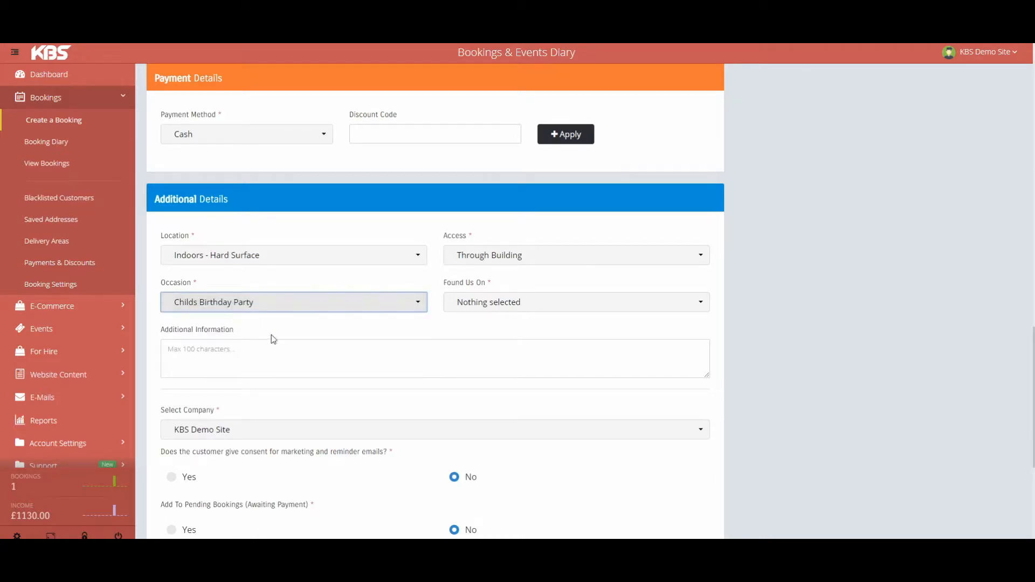
left_click(530, 299)
scroll(501, 330, "down", 3)
scroll(529, 319, "up", 1)
scroll(548, 282, "up", 3)
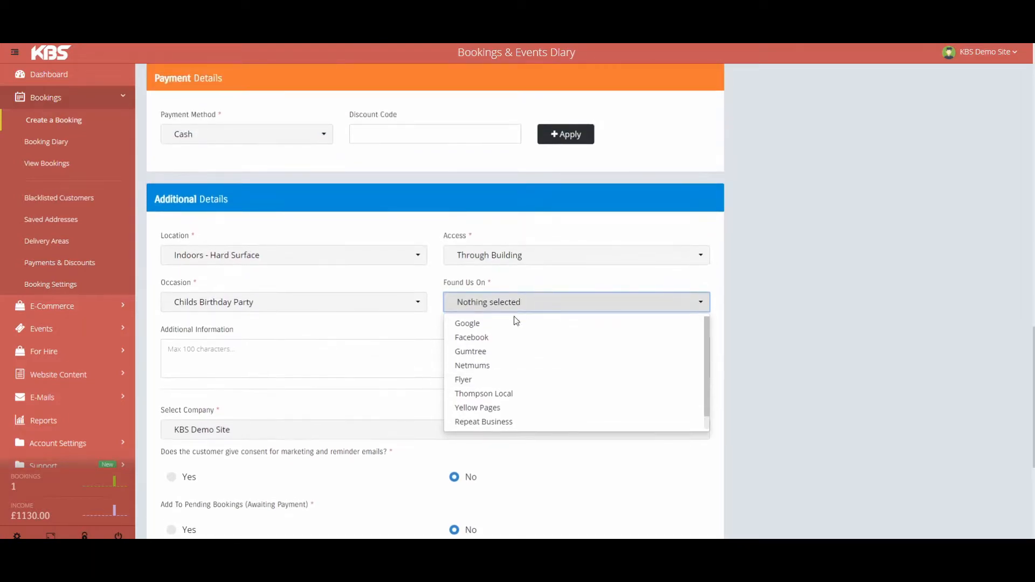
left_click(495, 338)
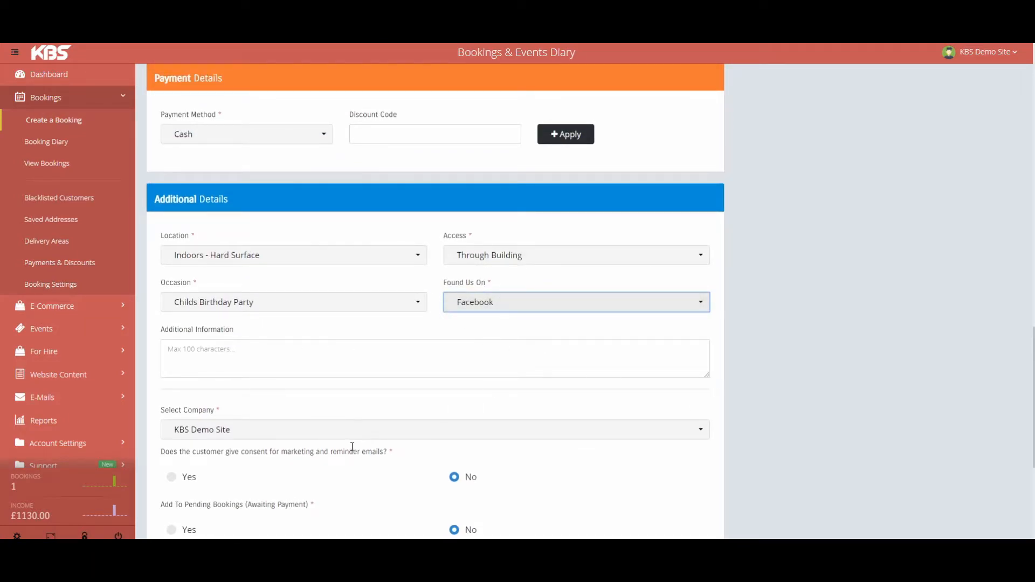
scroll(364, 452, "down", 2)
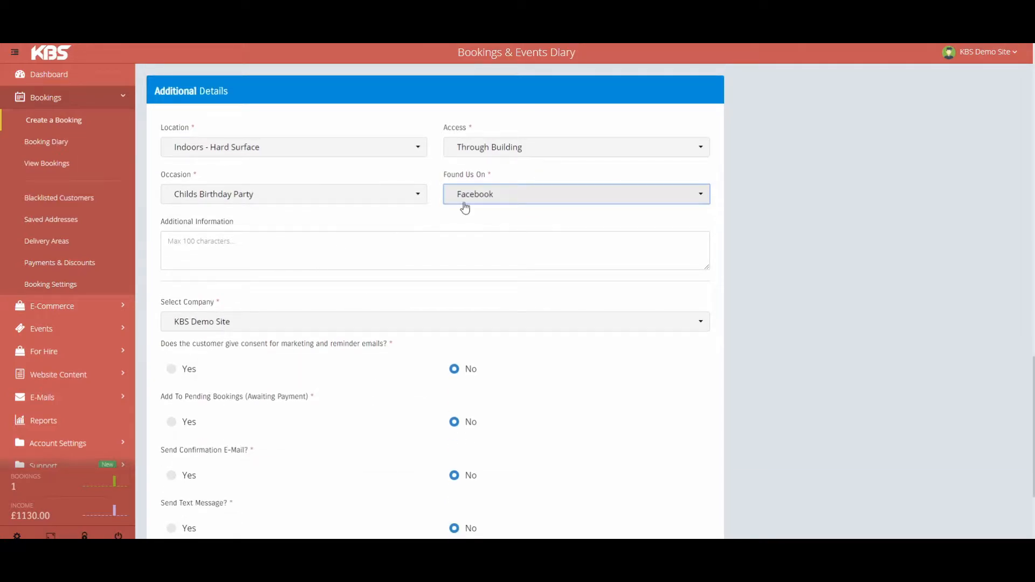
Write '6x didi cars not 4 . make sure set up by 9.30' in Additional Information.
left_click(457, 199)
left_click(487, 229)
left_click(196, 244)
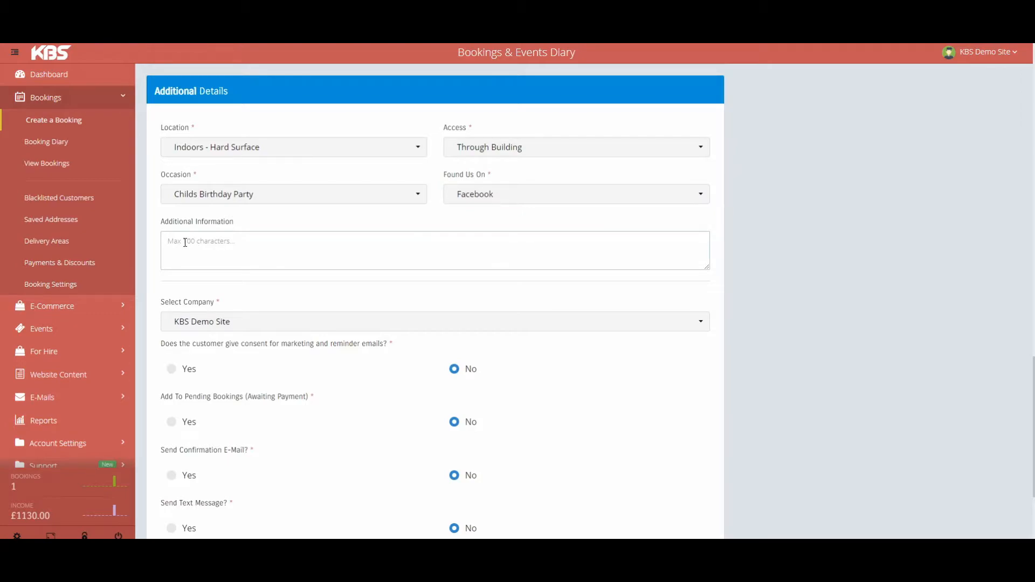
type("6")
scroll(401, 216, "up", 15)
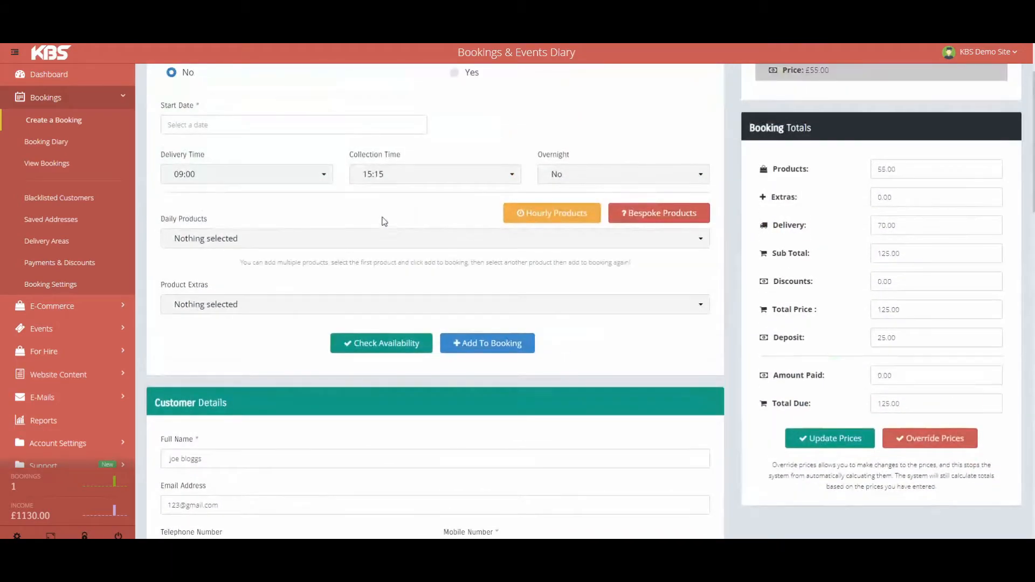
scroll(399, 225, "down", 15)
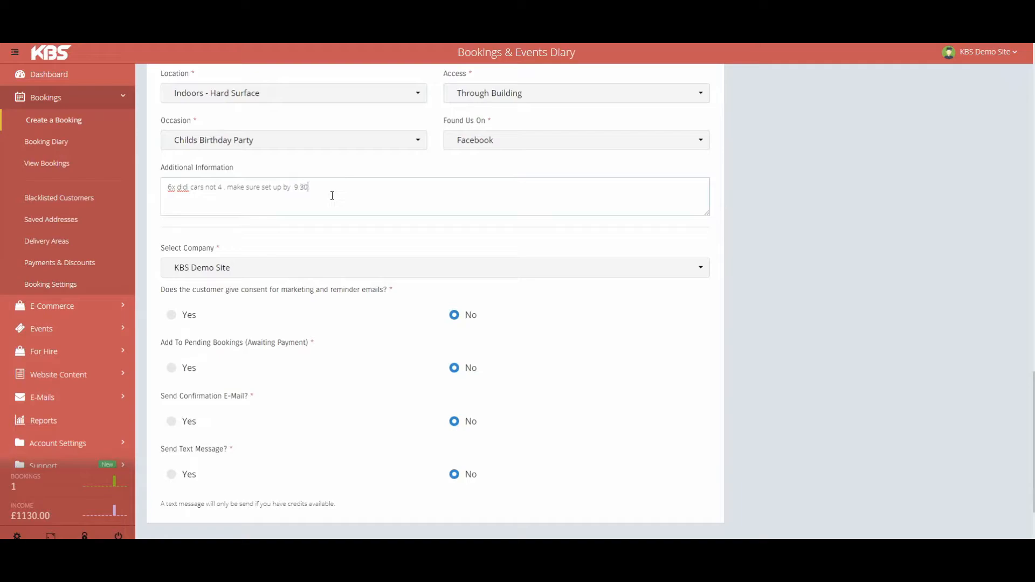
left_click(341, 205)
left_click_drag(355, 205, 131, 194)
left_click(374, 202)
left_click_drag(372, 202, 159, 200)
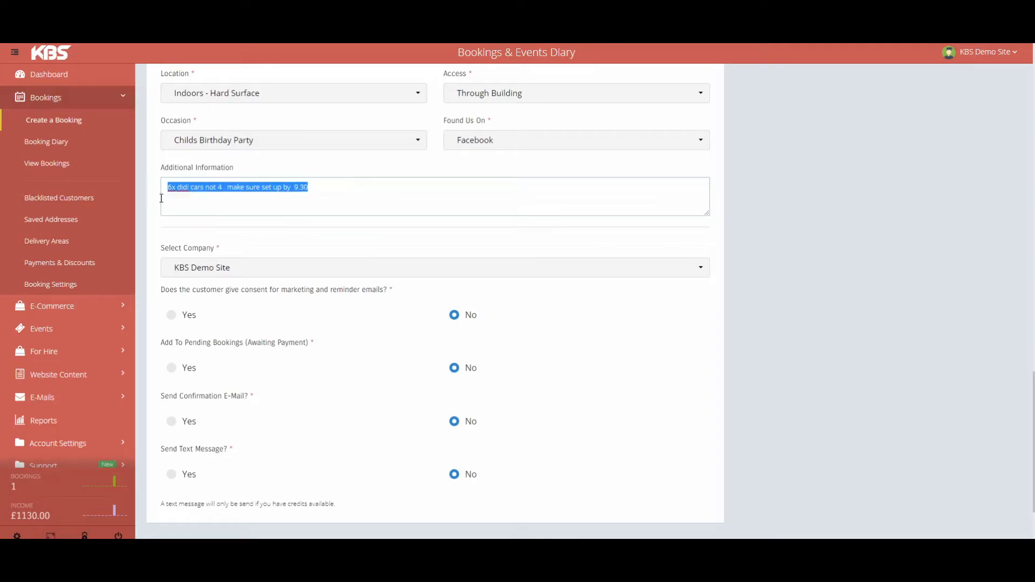
left_click(383, 198)
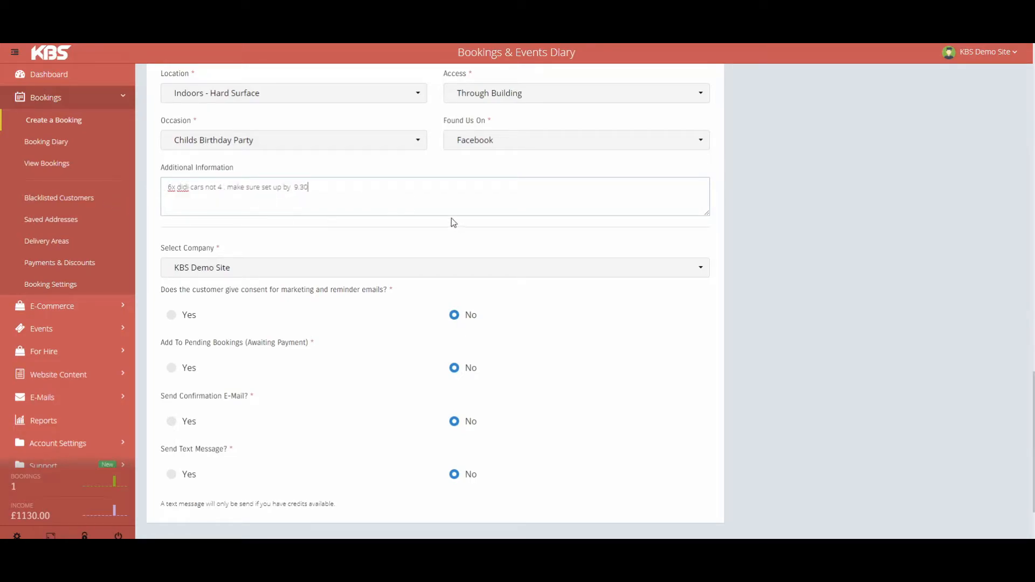
Keep KBS Demo Site as the booking's company.
left_click(314, 205)
scroll(354, 223, "down", 1)
left_click(309, 222)
left_click(277, 236)
Settle marketing consent on No and set Add To Pending Bookings to Yes.
scroll(217, 193, "down", 1)
left_click(218, 192)
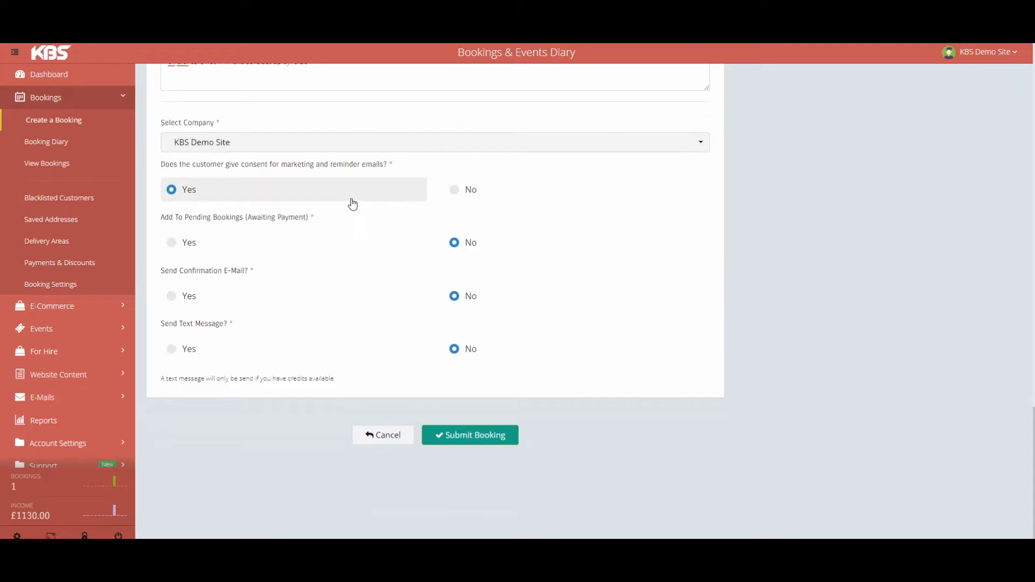
left_click(458, 192)
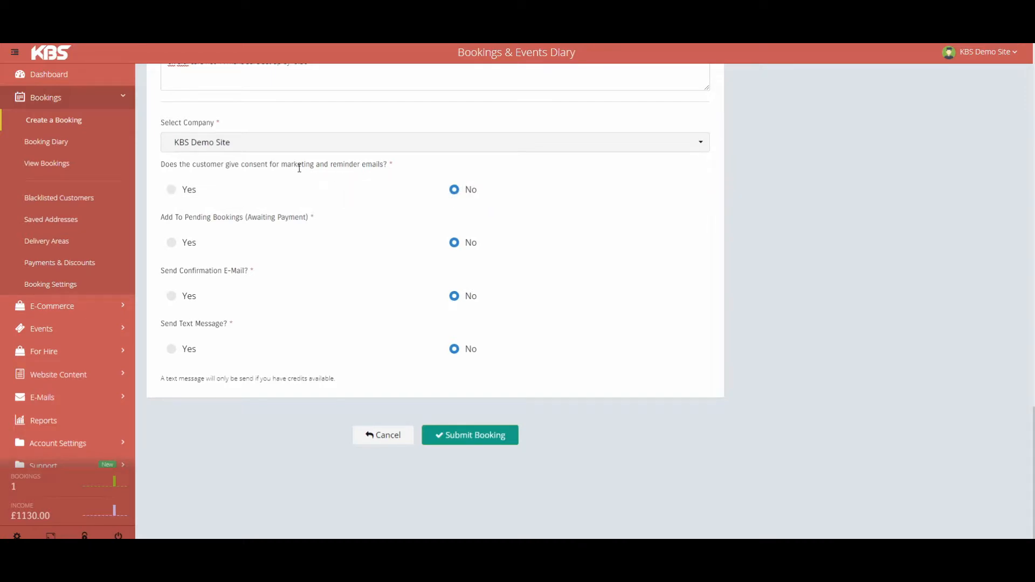
left_click(208, 192)
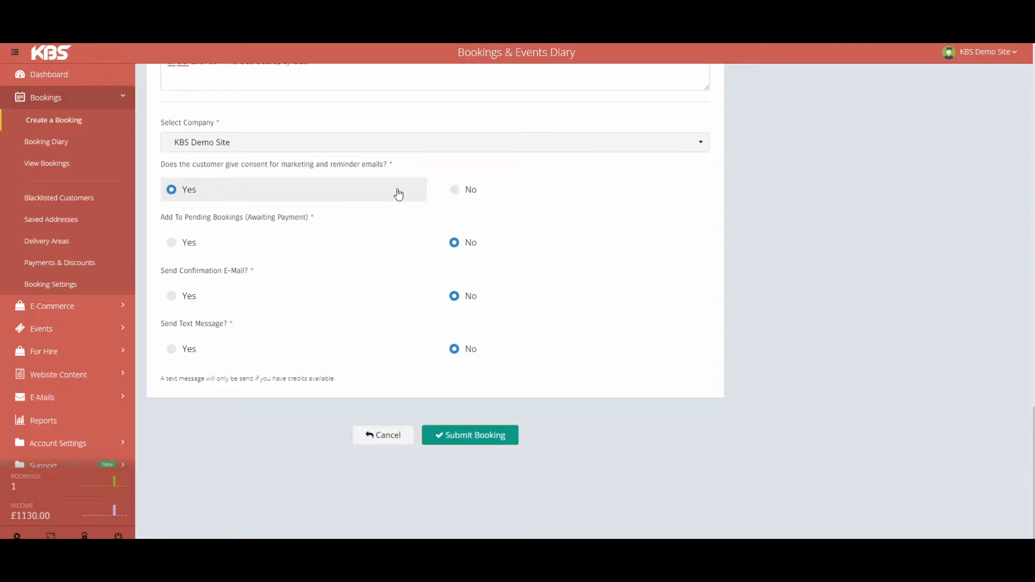
left_click(467, 203)
left_click(278, 204)
left_click(458, 192)
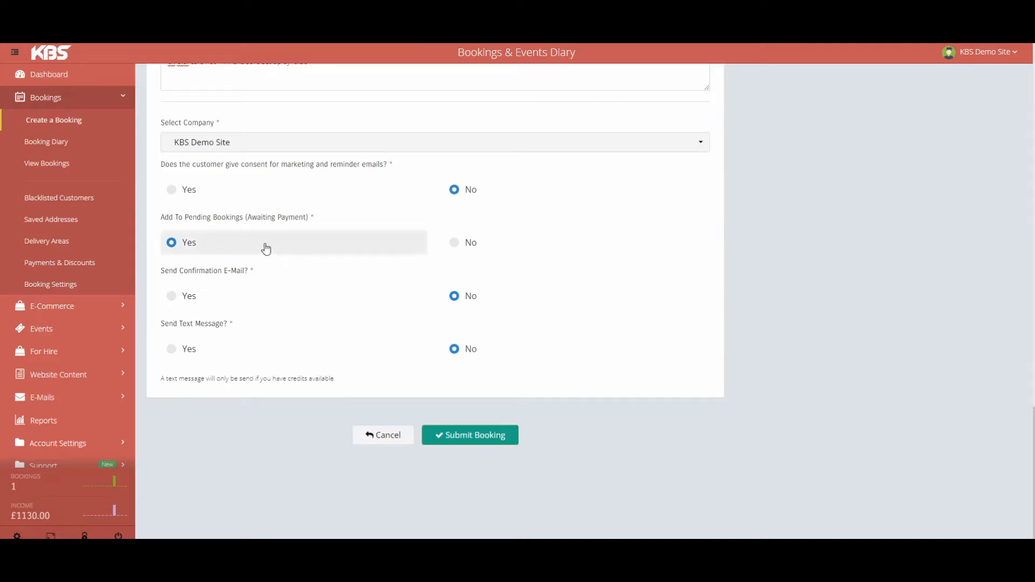
Turn on Send Confirmation E-Mail and Send Text Message, both set to Yes.
scroll(314, 217, "up", 4)
scroll(332, 230, "up", 4)
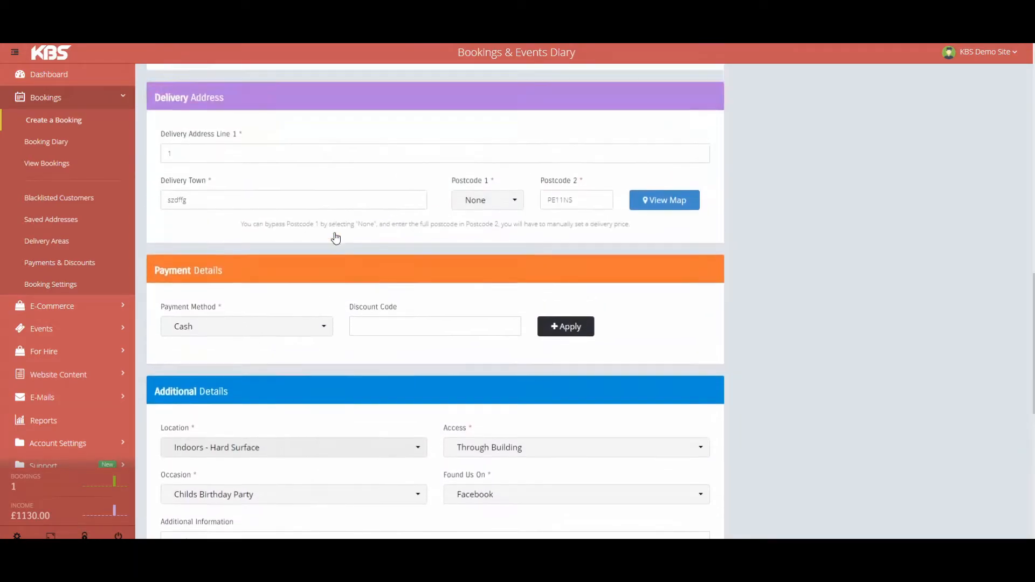
scroll(340, 240, "down", 4)
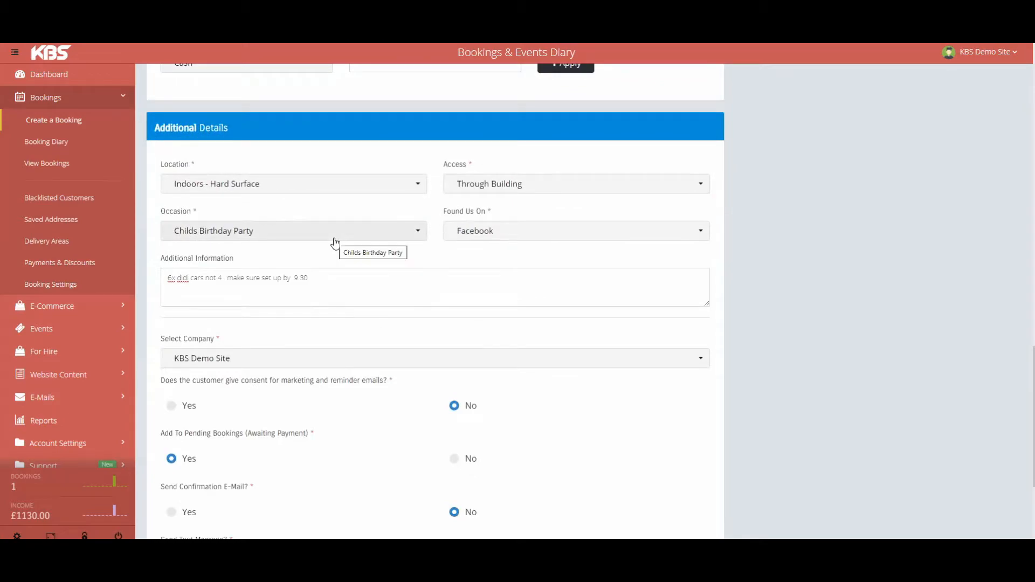
scroll(311, 266, "down", 3)
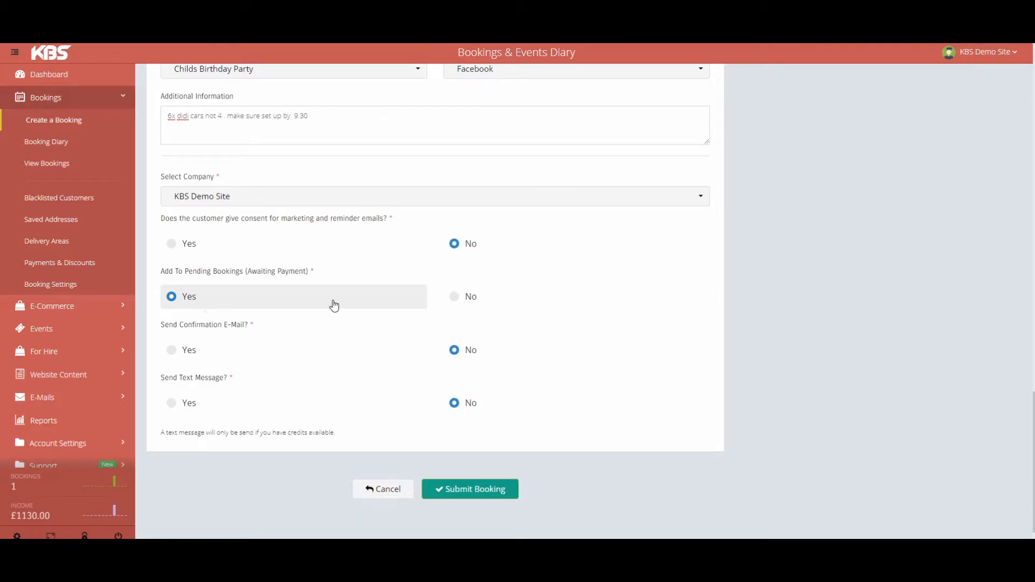
left_click(474, 300)
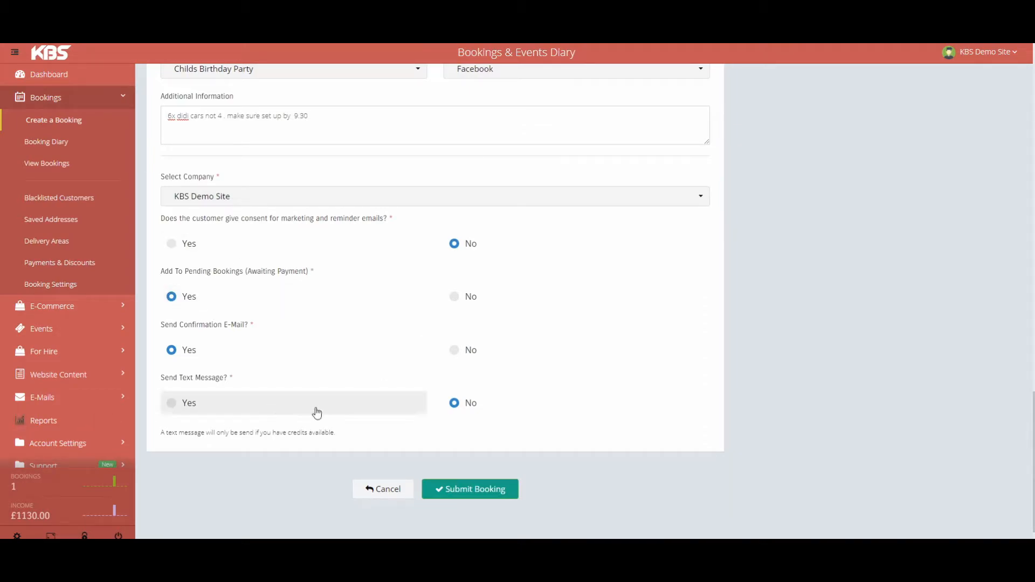
left_click(217, 410)
left_click(455, 411)
left_click(323, 411)
left_click(451, 410)
left_click(318, 413)
Pick 16 November as the start date and check product availability.
scroll(405, 406, "up", 20)
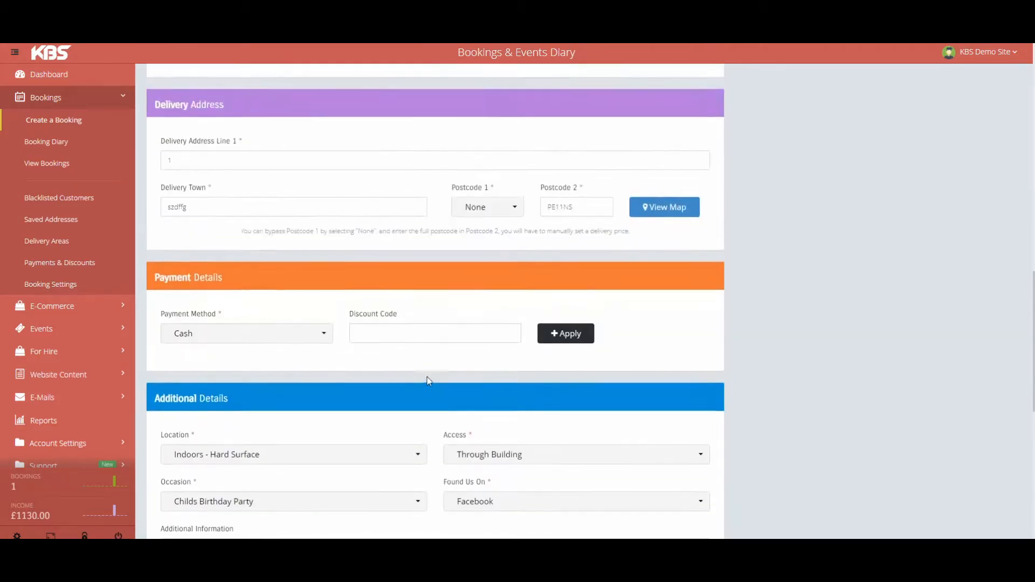
scroll(461, 394, "up", 1)
scroll(512, 378, "down", 2)
scroll(501, 329, "up", 2)
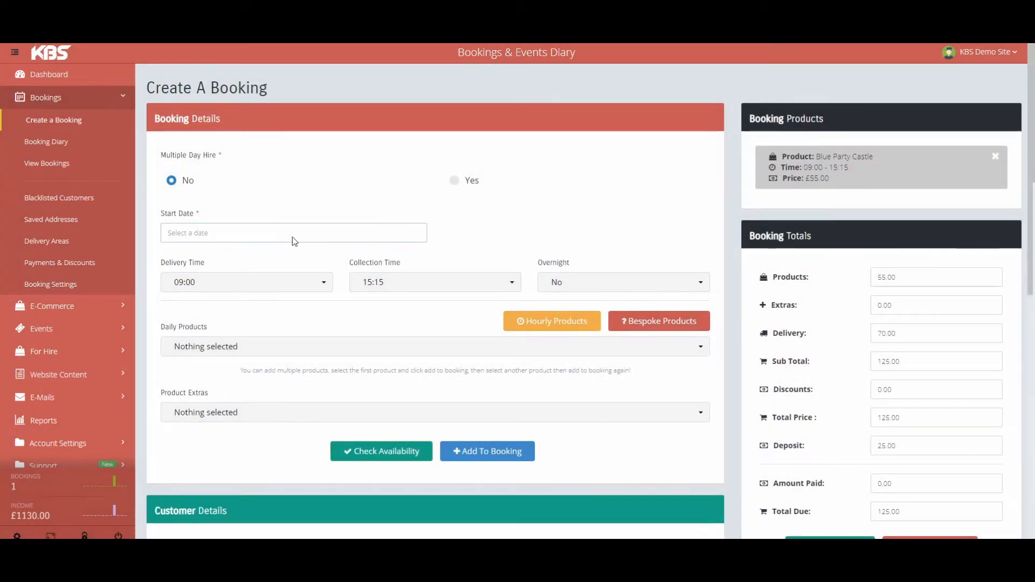
left_click(293, 237)
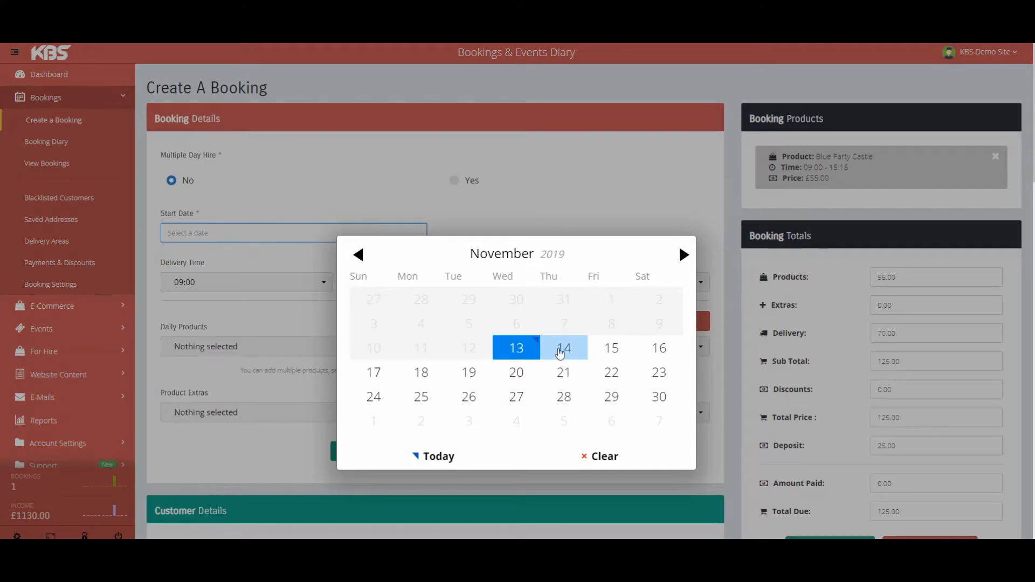
left_click(660, 350)
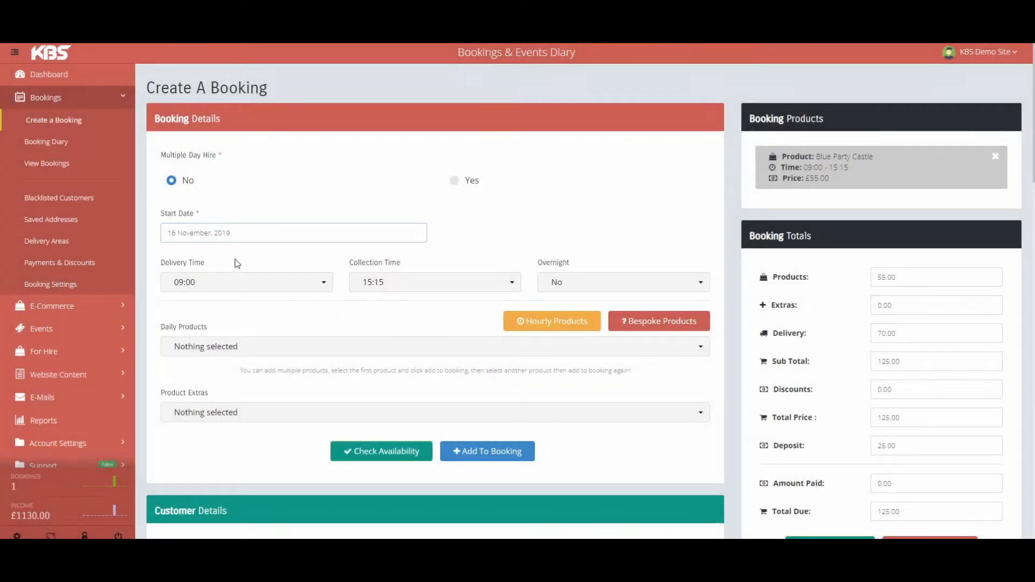
left_click(403, 453)
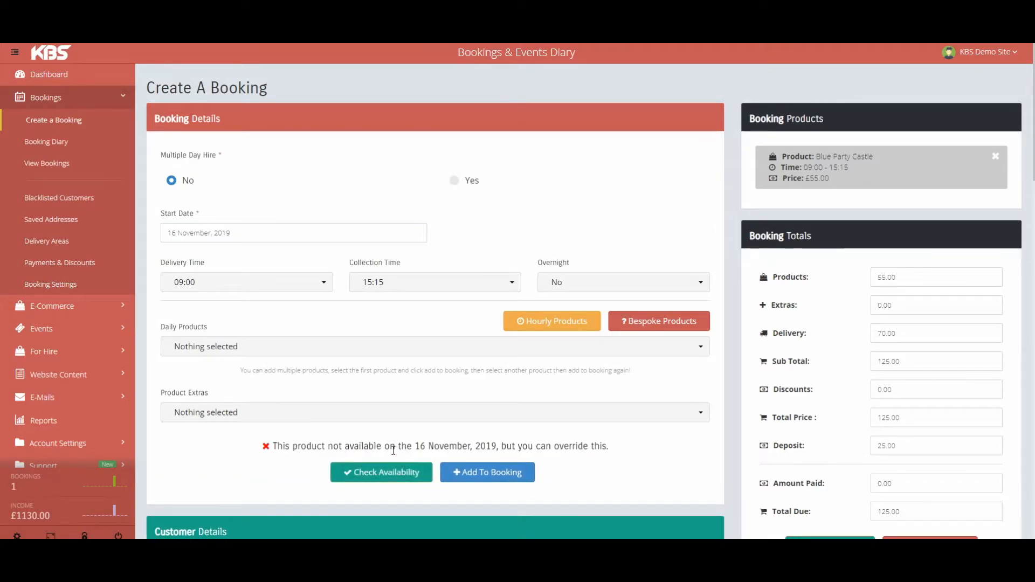
Change the start date to 23 November and recheck availability.
left_click(287, 238)
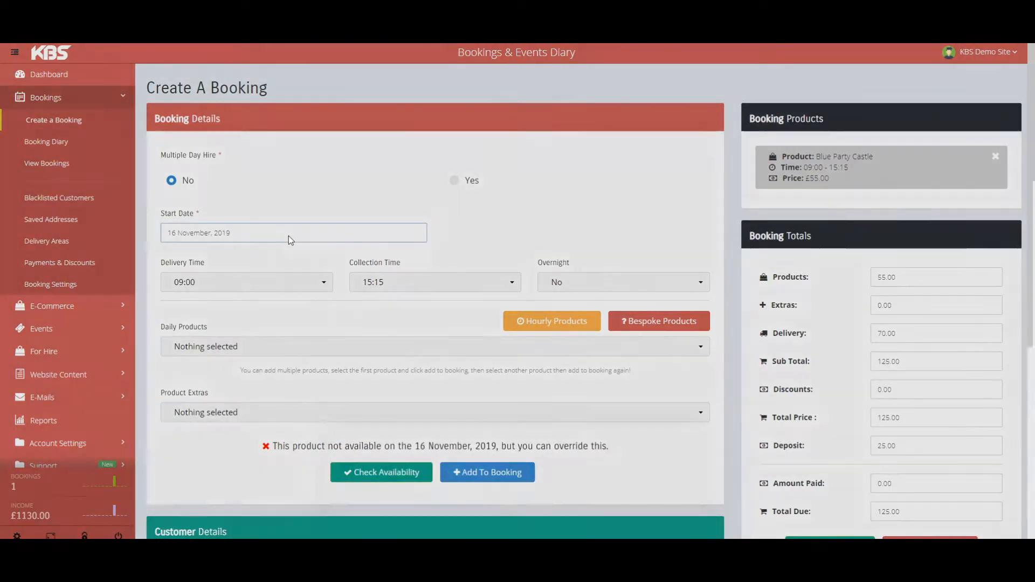
left_click(663, 381)
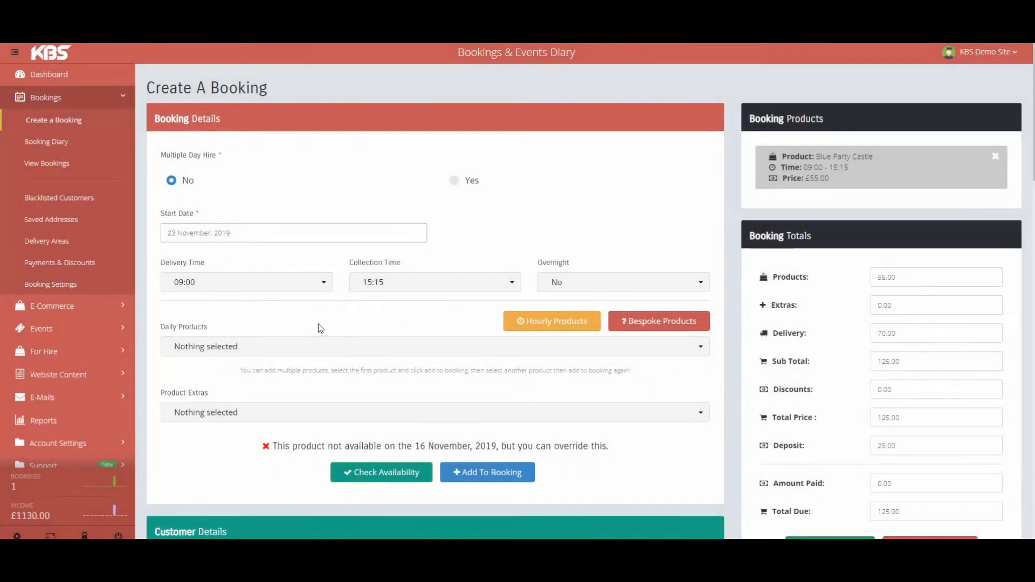
left_click(390, 478)
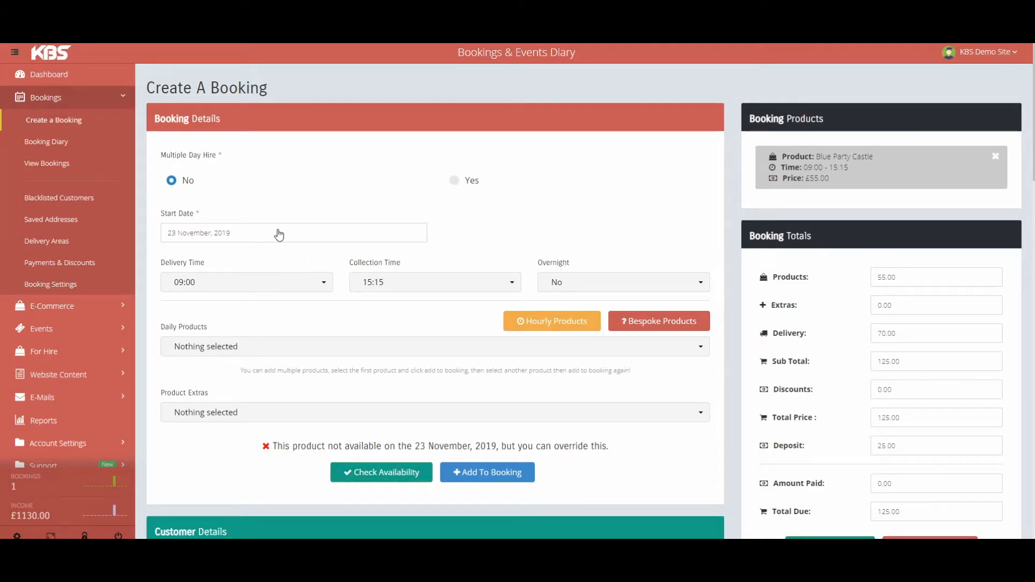
Change the start date to 27 November and recheck availability.
left_click(314, 231)
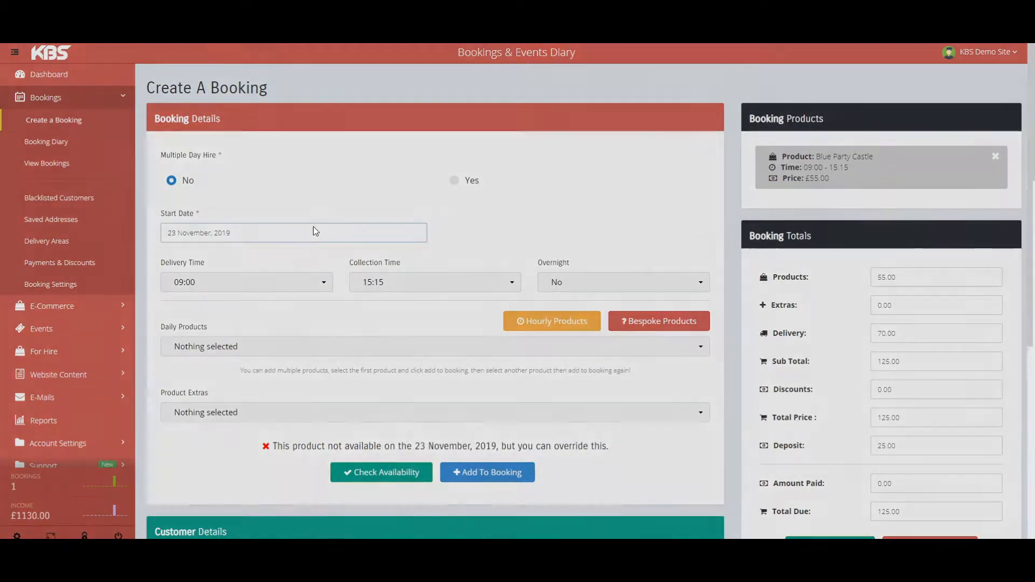
left_click(515, 396)
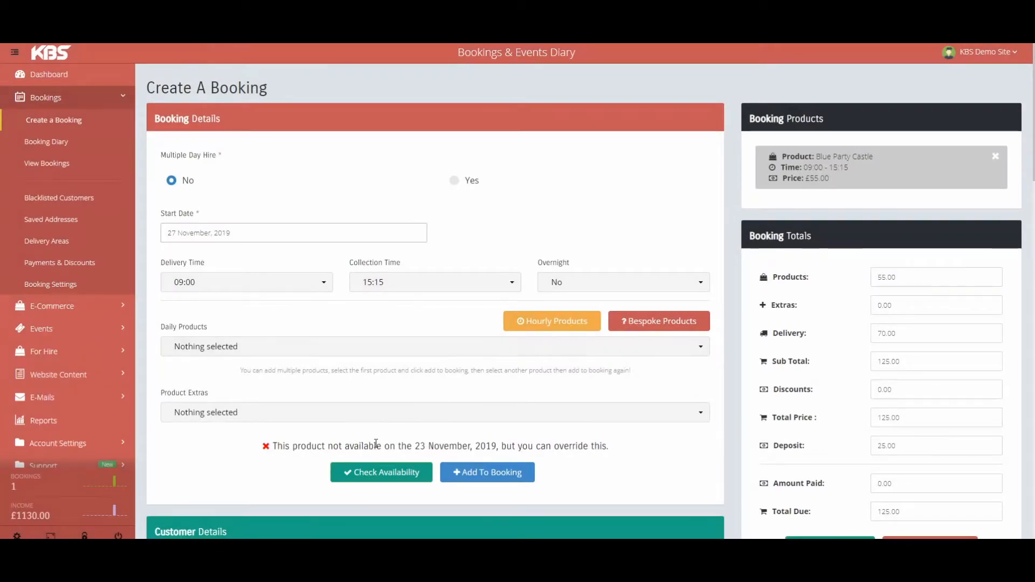
left_click(383, 475)
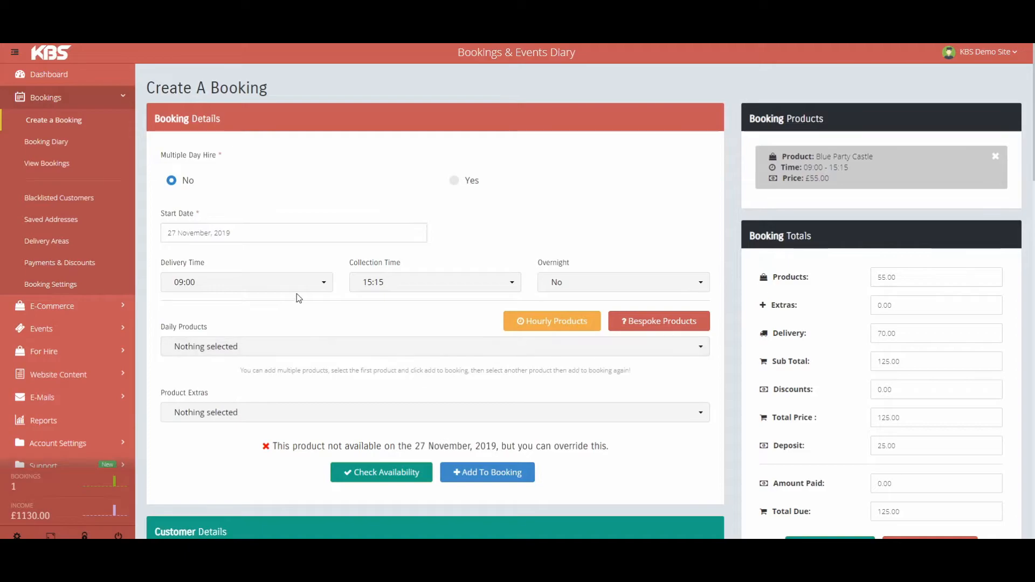
left_click(254, 348)
left_click(254, 349)
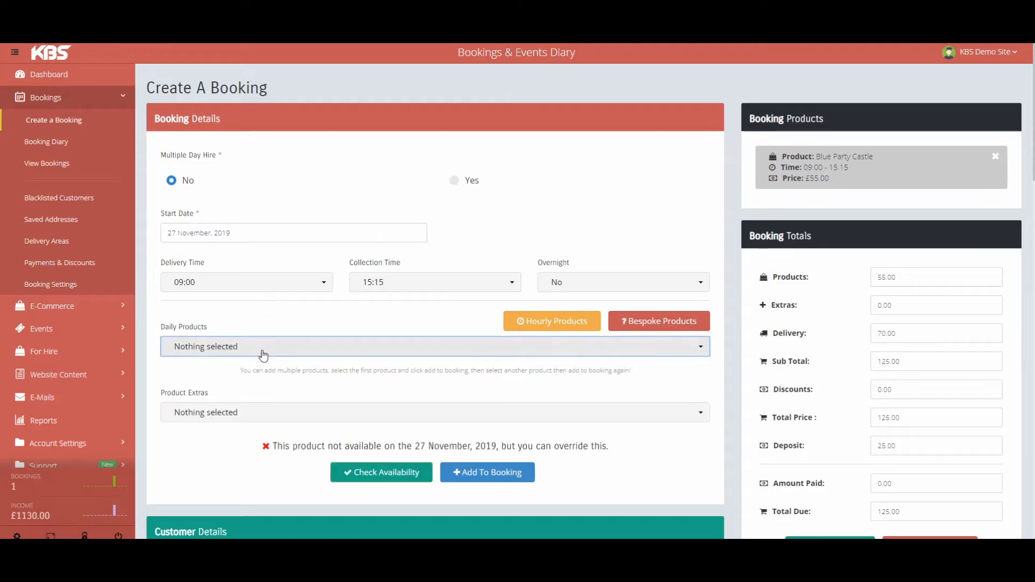
left_click(261, 353)
Remove Blue Party Castle and reselect it in Daily Products by searching 'blue'.
left_click(997, 156)
left_click(225, 350)
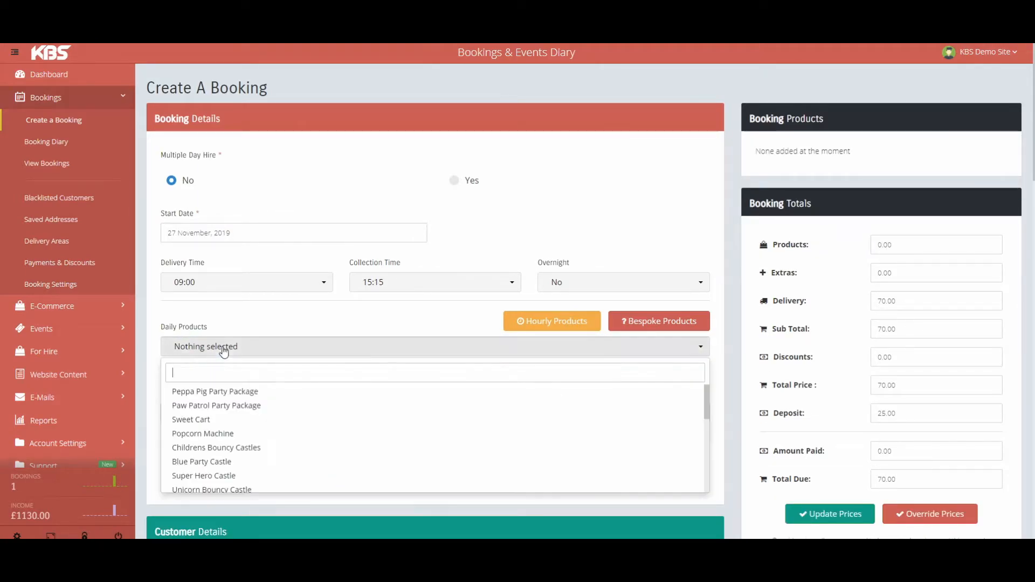
type("blue")
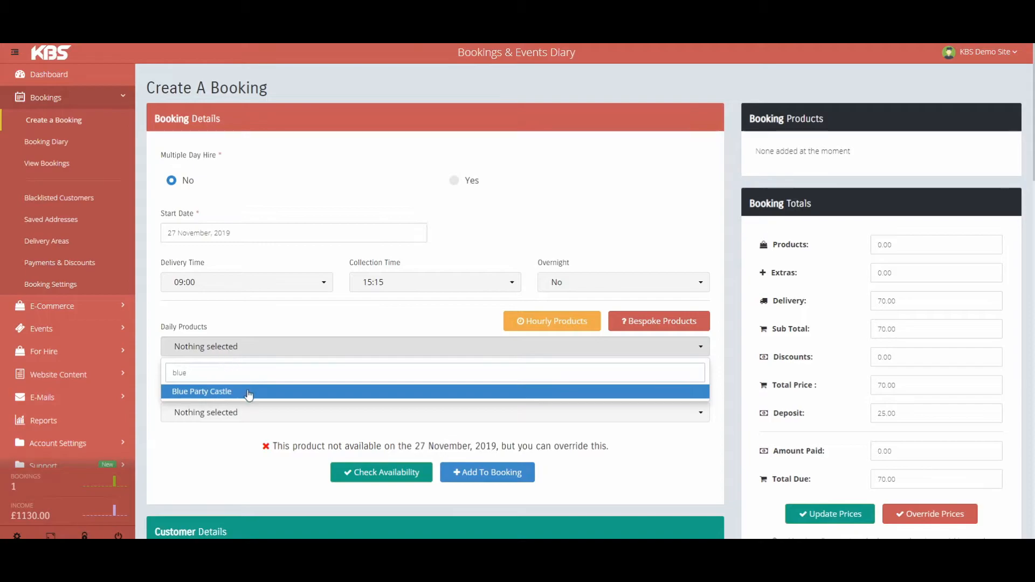
left_click(248, 393)
Check Blue Party Castle's availability for 27 November and add it to the booking.
left_click(371, 471)
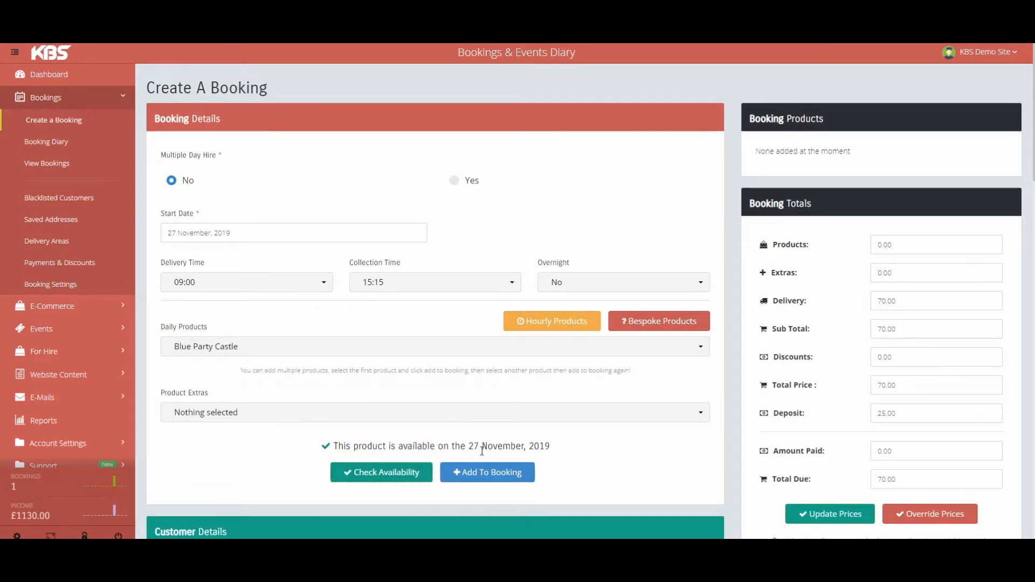
left_click_drag(551, 447, 295, 438)
left_click(295, 438)
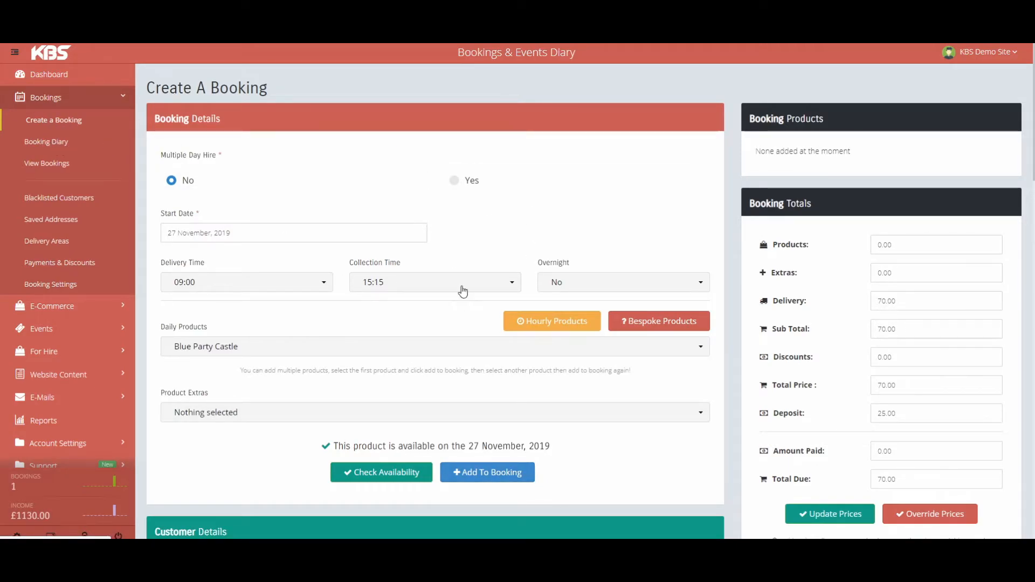
left_click(471, 479)
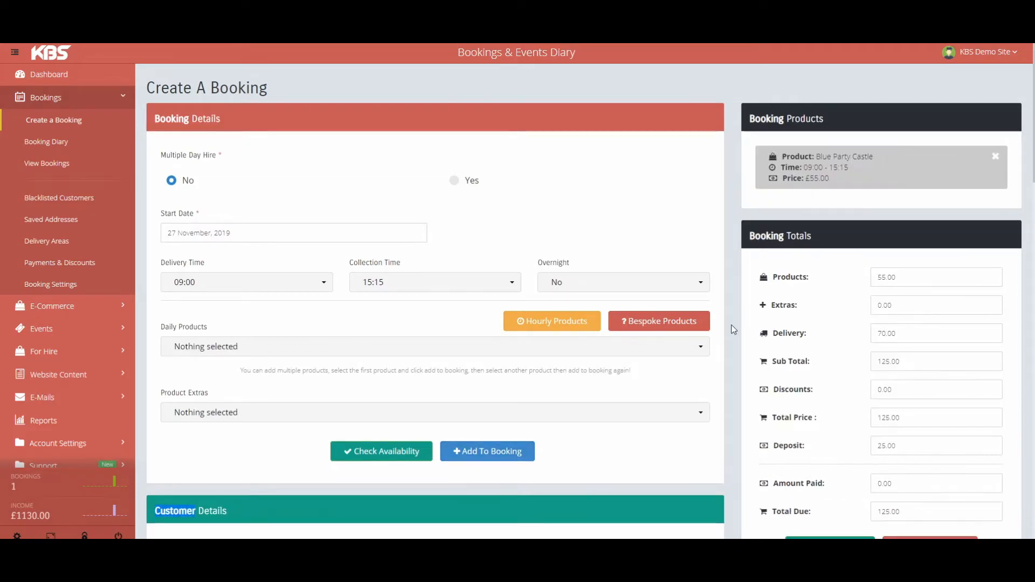
Review the 70.00 delivery charge and 25.00 deposit, leaving both unchanged.
left_click(907, 334)
left_click(903, 335)
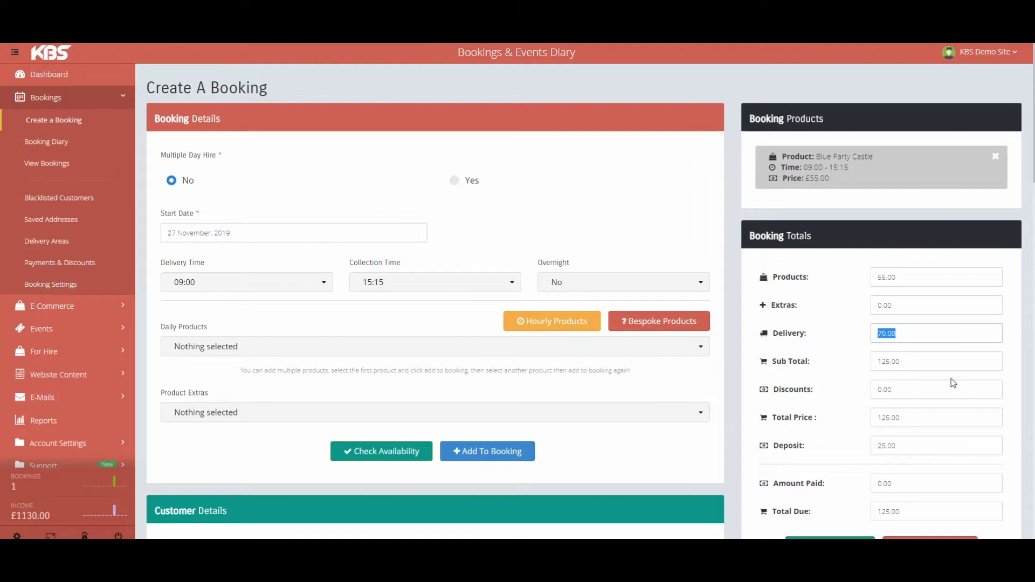
left_click(920, 453)
scroll(932, 444, "down", 1)
left_click_drag(922, 389, 857, 390)
left_click(921, 396)
double_click(892, 394)
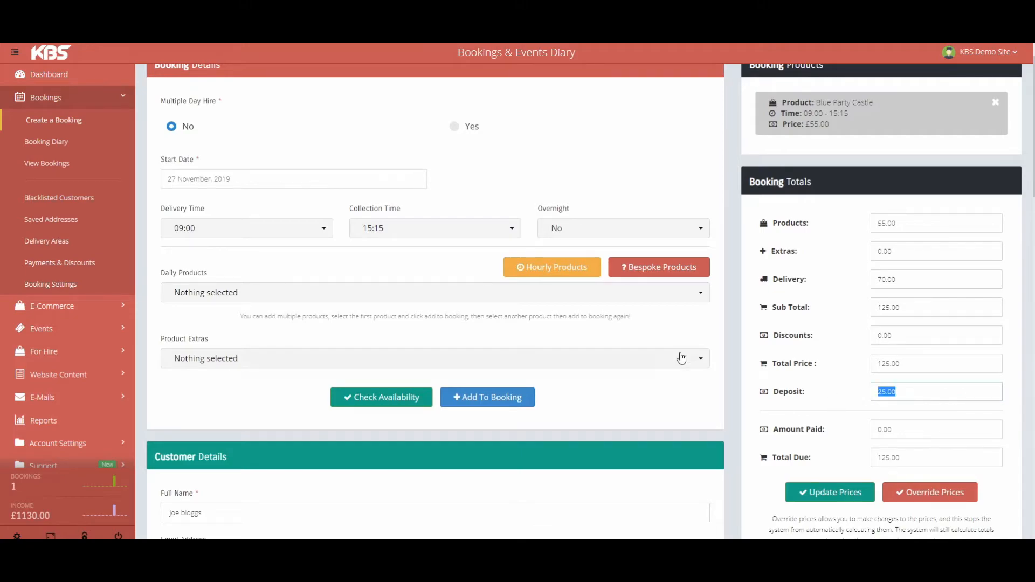
Look over the available payment method choices.
scroll(502, 386, "down", 15)
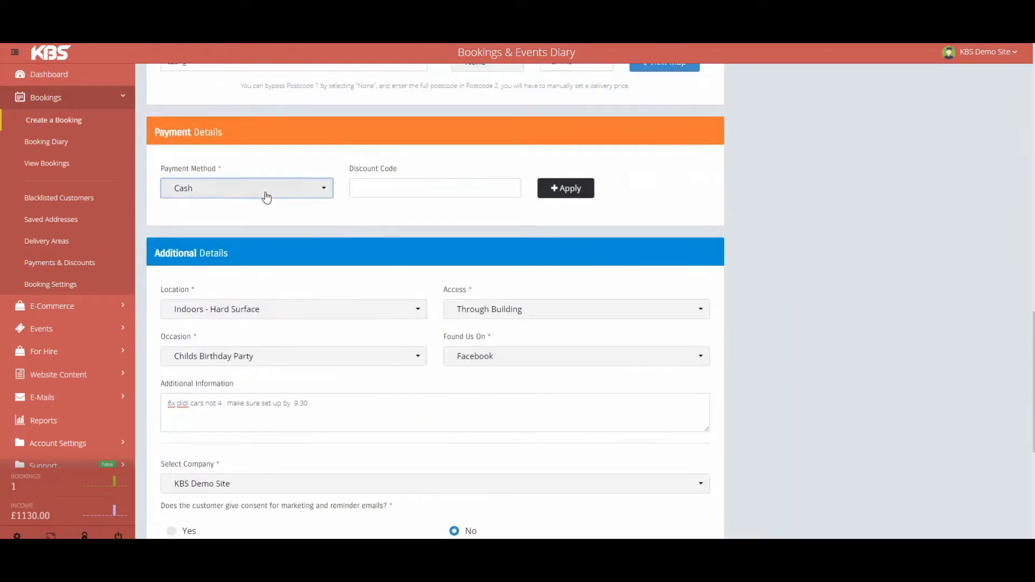
left_click(253, 189)
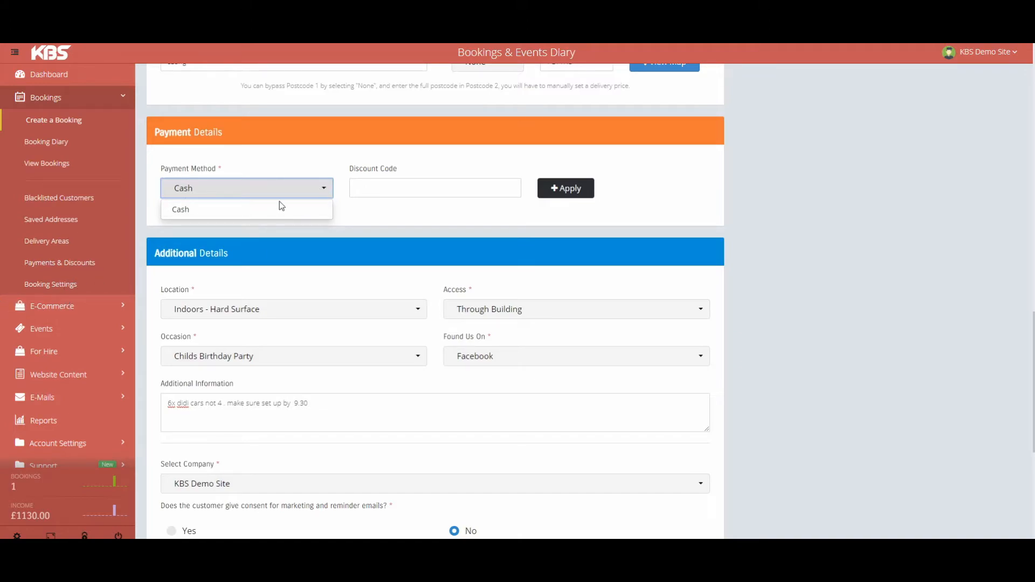
scroll(518, 254, "up", 15)
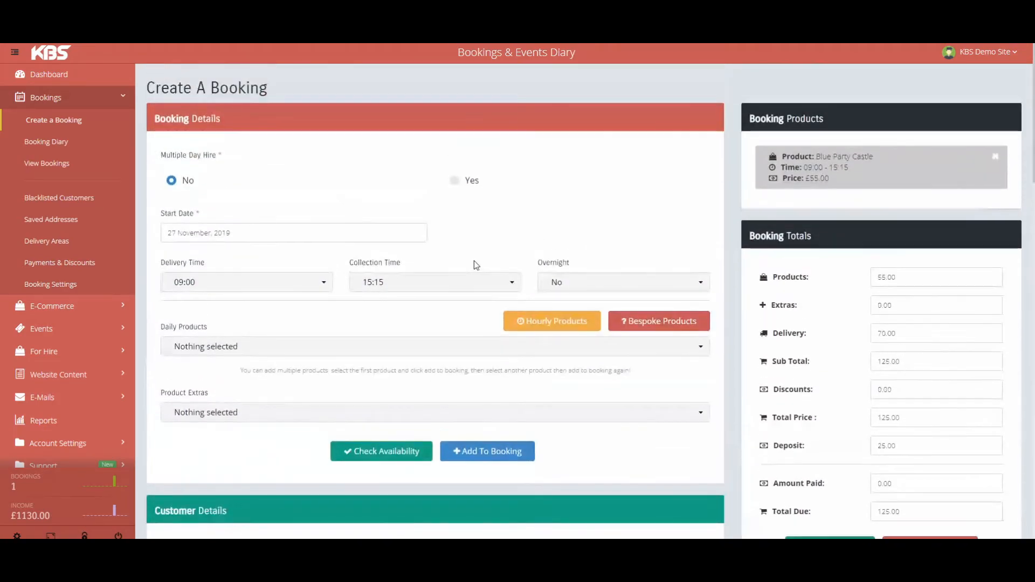
scroll(349, 189, "down", 5)
scroll(411, 245, "up", 5)
Add Sweet Cart from Daily Products to the booking.
left_click(261, 349)
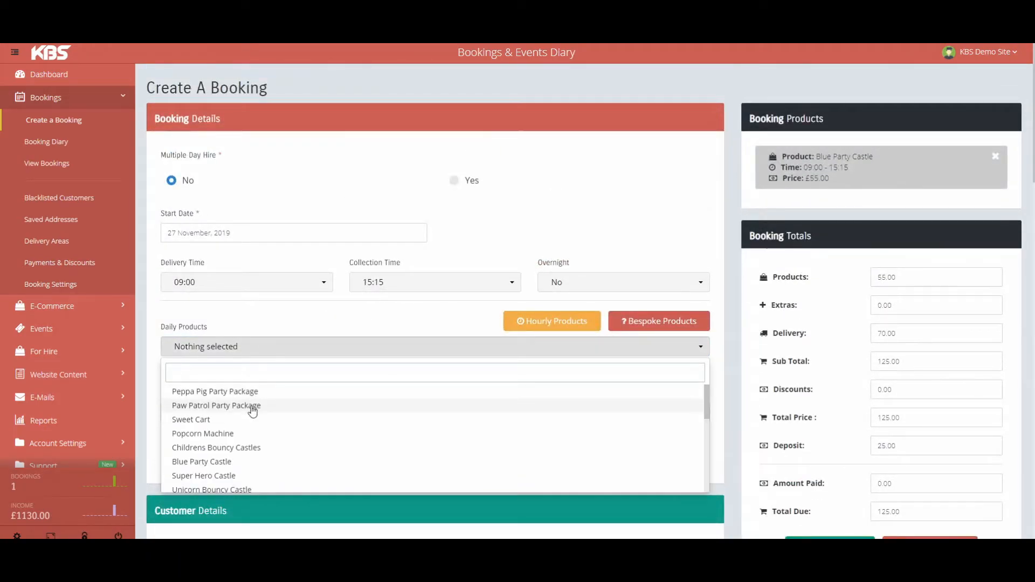
left_click(233, 420)
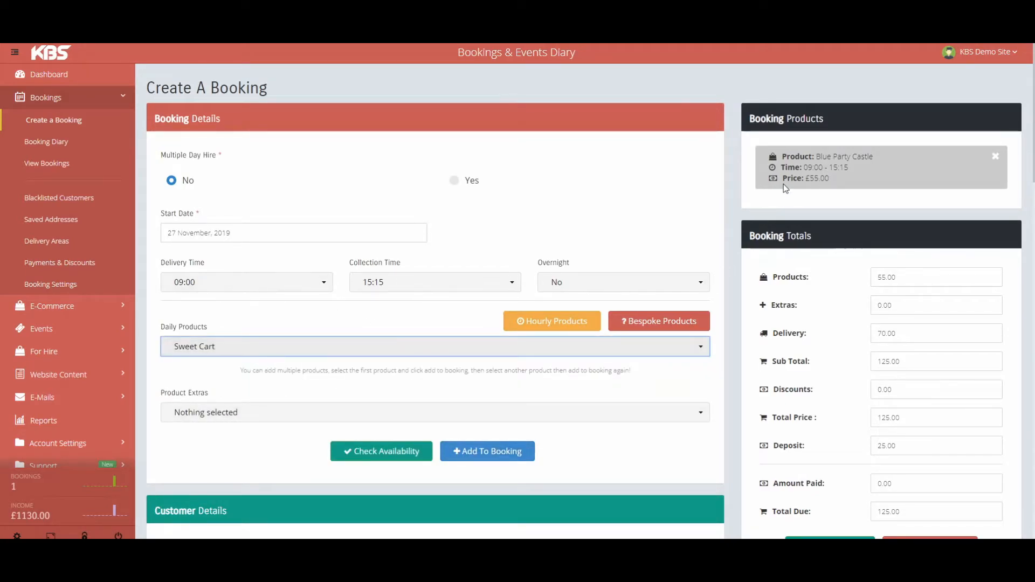
left_click(497, 461)
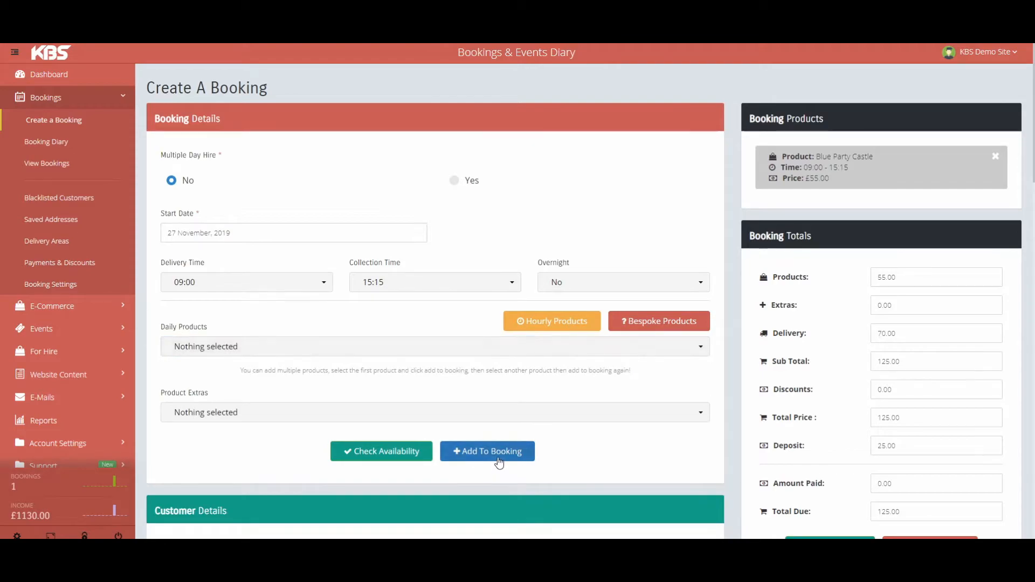
Update prices so the totals show 105.00 due after 80.00 discounts.
scroll(857, 318, "down", 1)
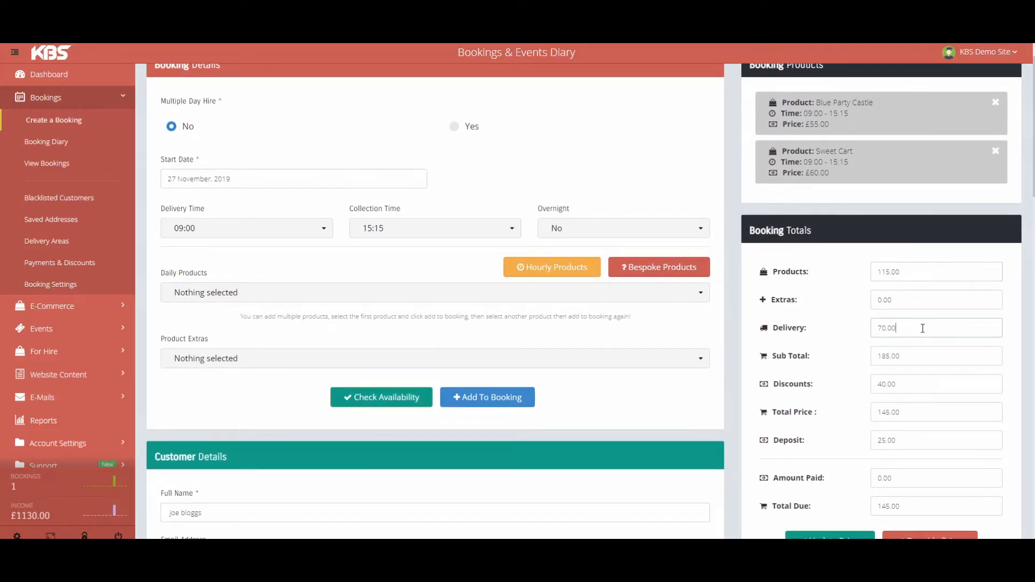
scroll(917, 420, "down", 1)
left_click_drag(936, 448, 864, 463)
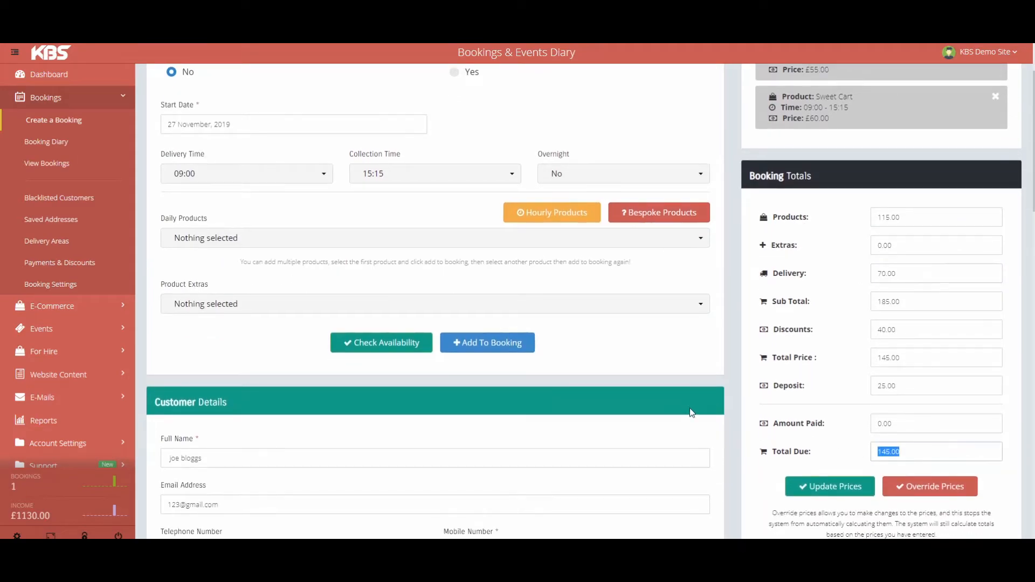
scroll(863, 302, "down", 6)
left_click(830, 163)
scroll(833, 407, "up", 4)
scroll(833, 407, "down", 10)
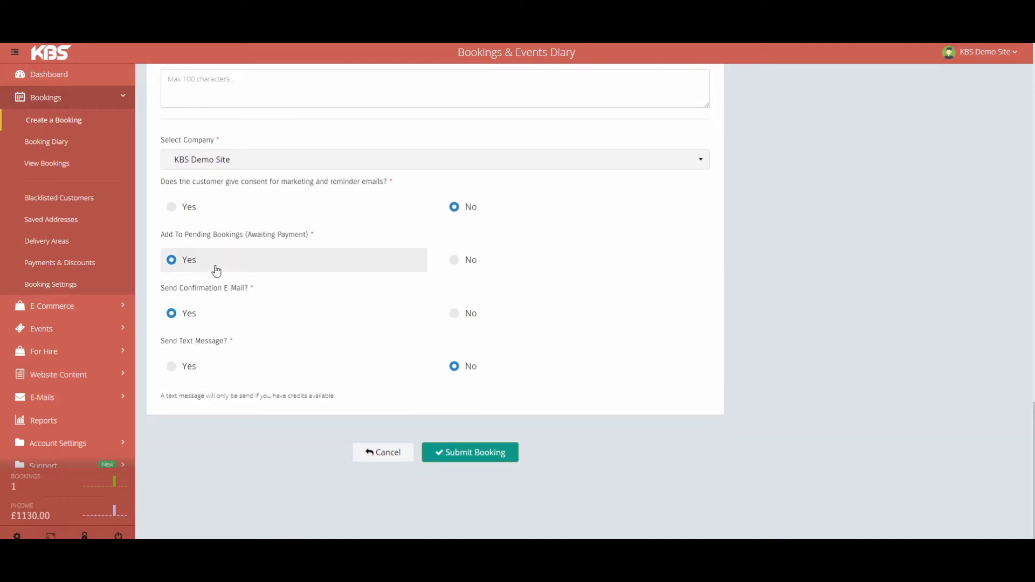
Submit the booking, then show the Pending Bookings list under View Bookings.
left_click(476, 455)
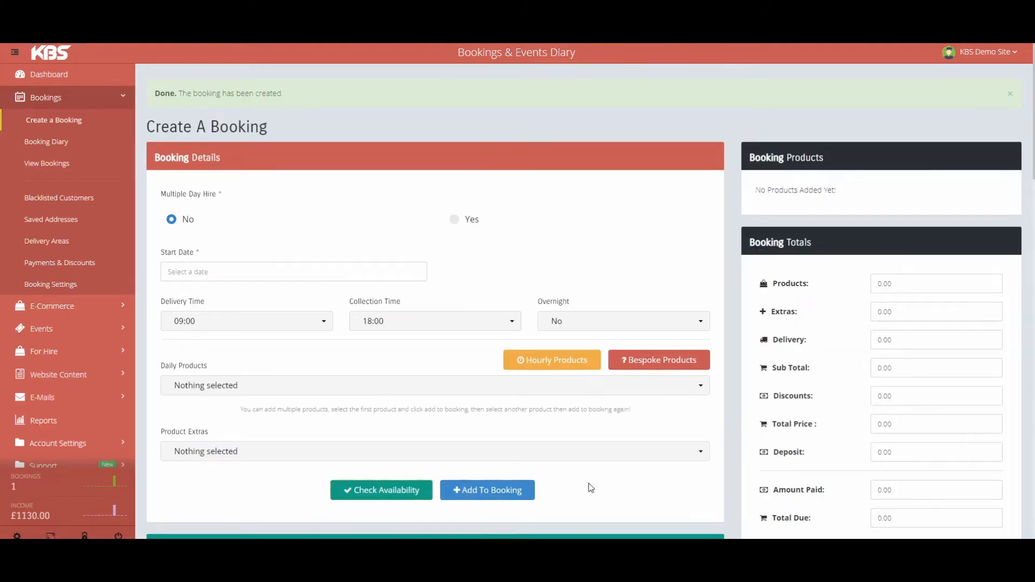
left_click(64, 142)
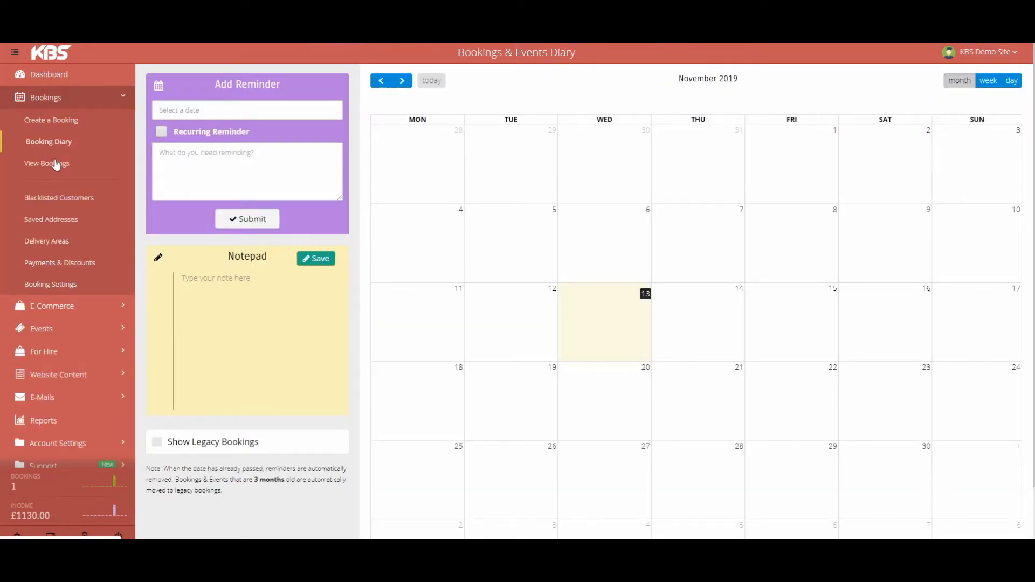
left_click(54, 167)
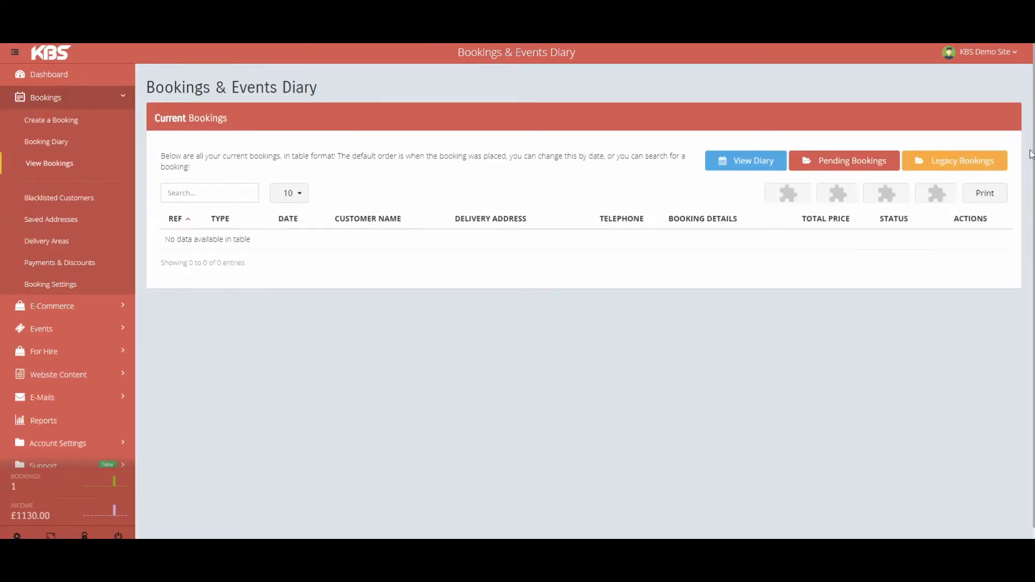
left_click(854, 168)
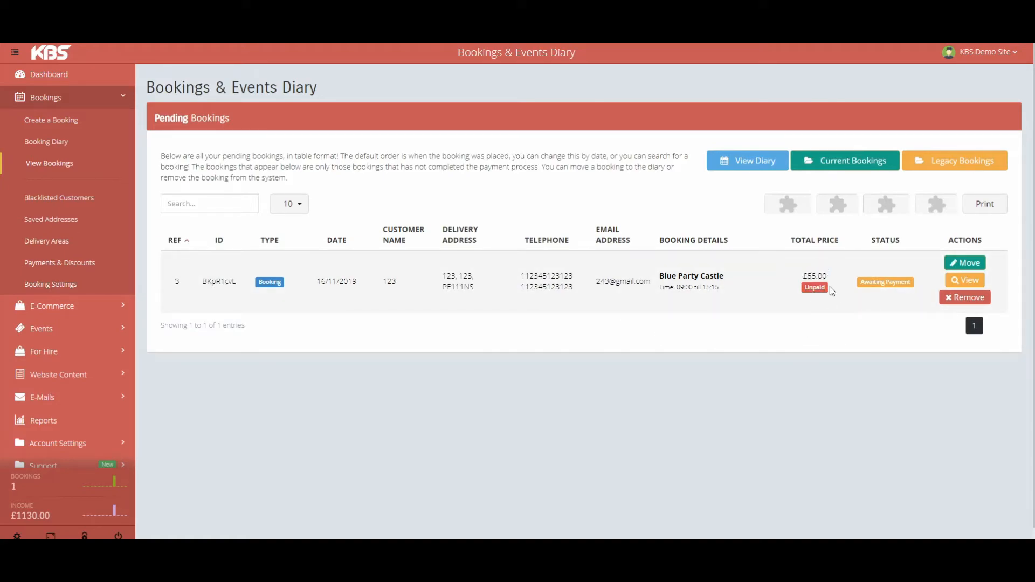
Open the pending booking's details and review its Blue Party Castle product line.
left_click(965, 281)
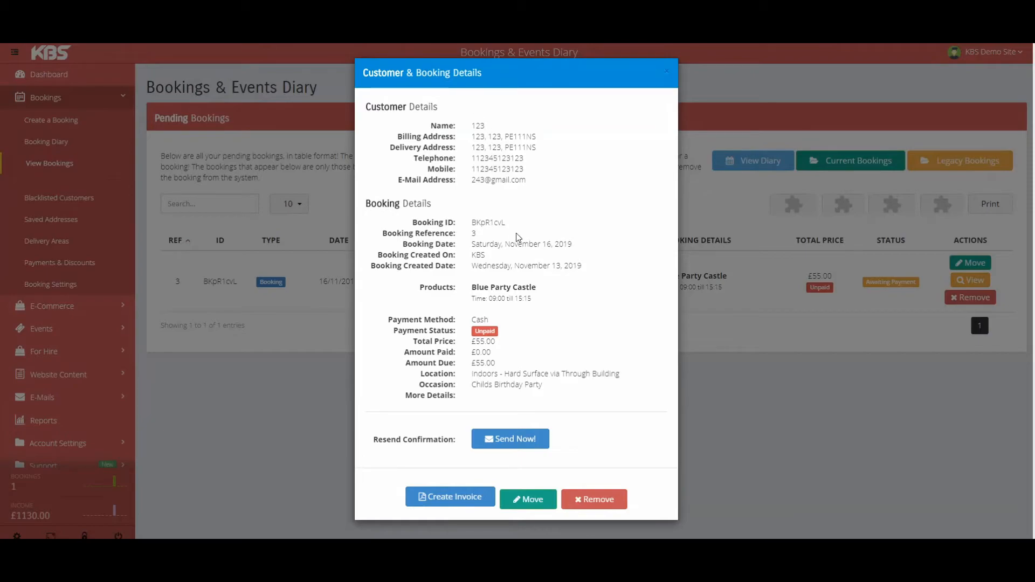
left_click_drag(546, 300, 462, 274)
left_click(537, 311)
left_click_drag(540, 298, 472, 285)
left_click(532, 316)
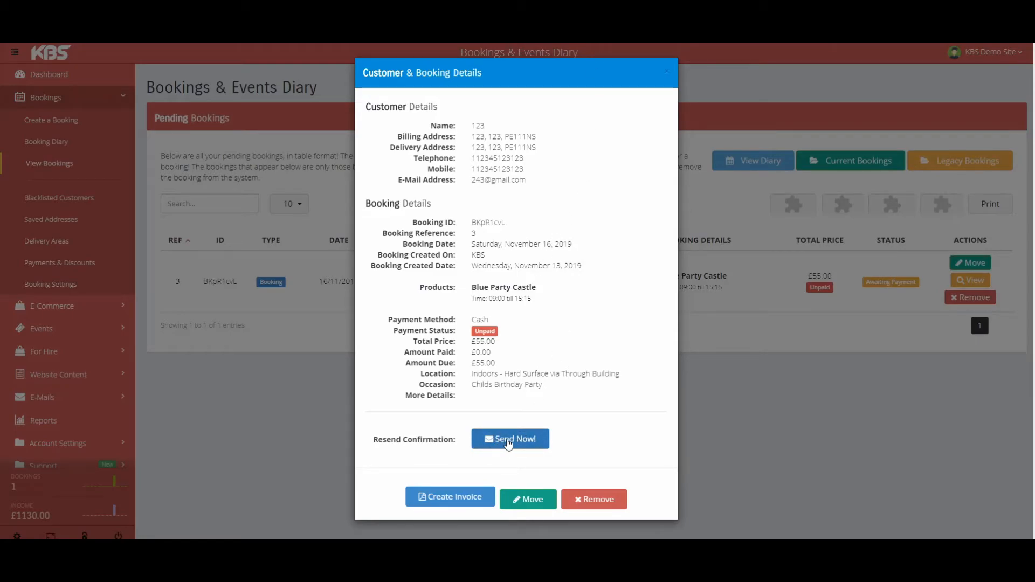
Resend the booking confirmation with Send Now! and close the details.
left_click(508, 441)
scroll(533, 428, "down", 1)
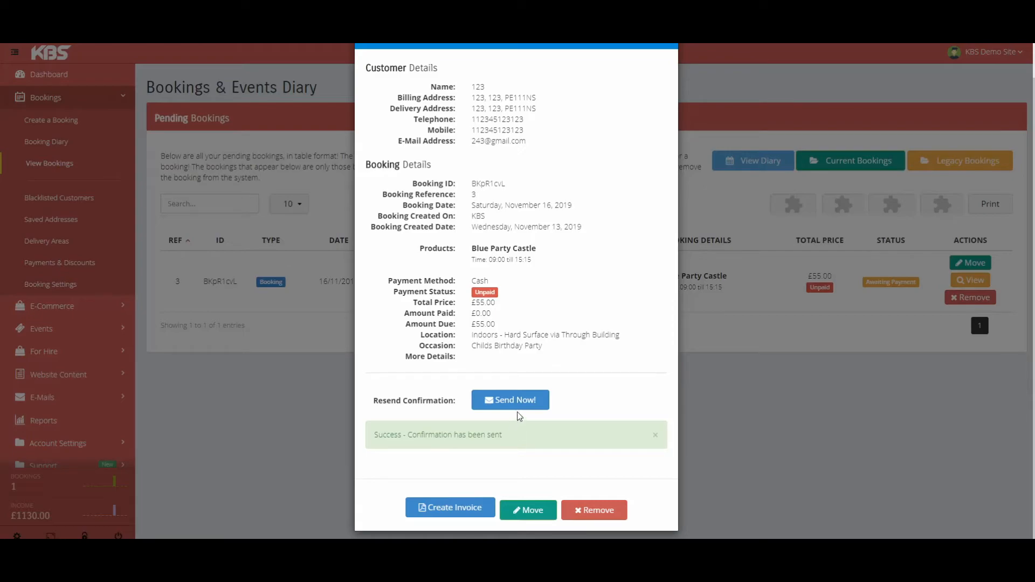
scroll(662, 75, "up", 1)
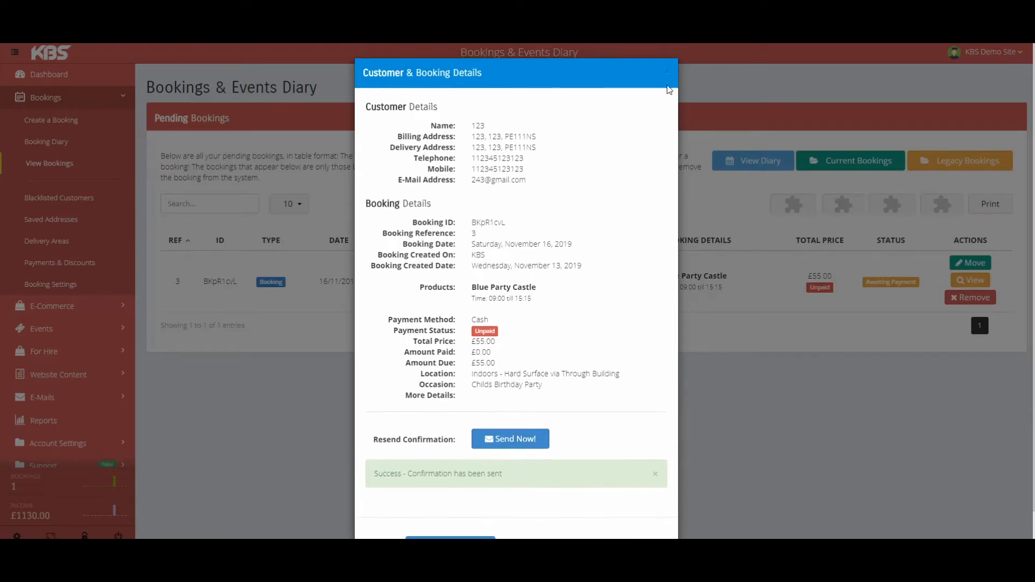
left_click(668, 72)
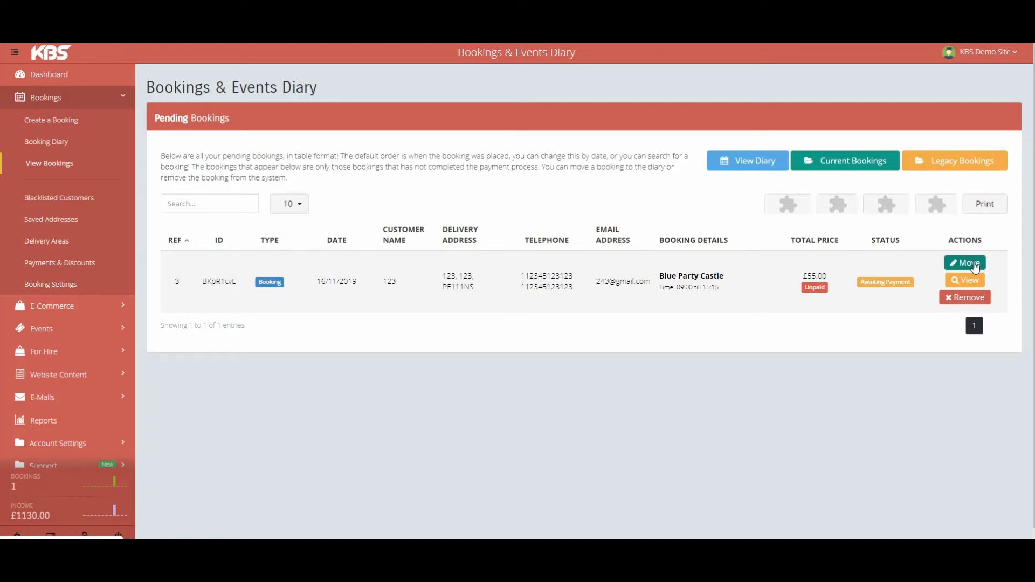
Move the booking out of pending with Cash, 20.00 paid and status Confirm Booking.
left_click(965, 264)
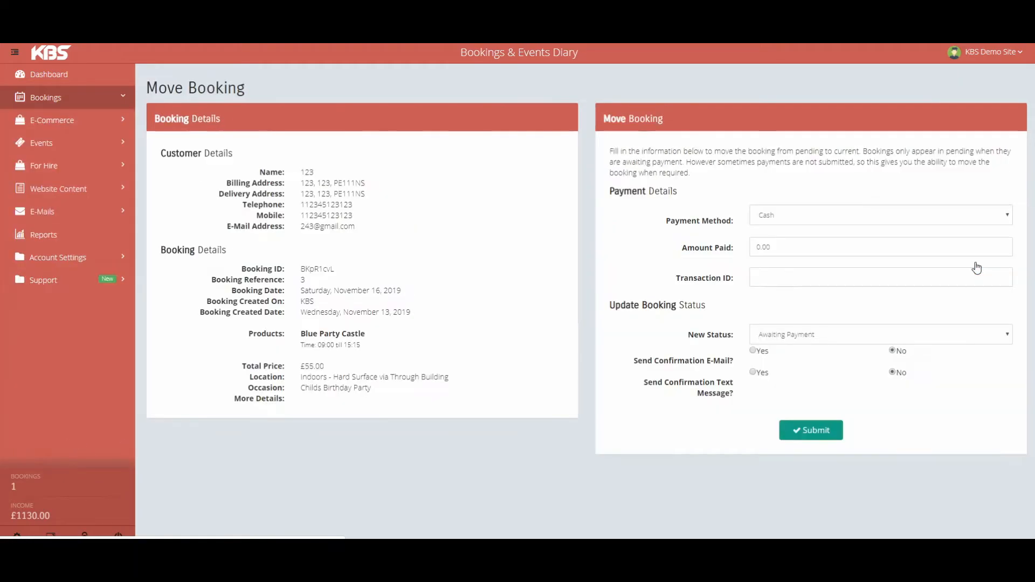
left_click(814, 228)
left_click(807, 237)
left_click(809, 215)
left_click(807, 239)
left_click(699, 247)
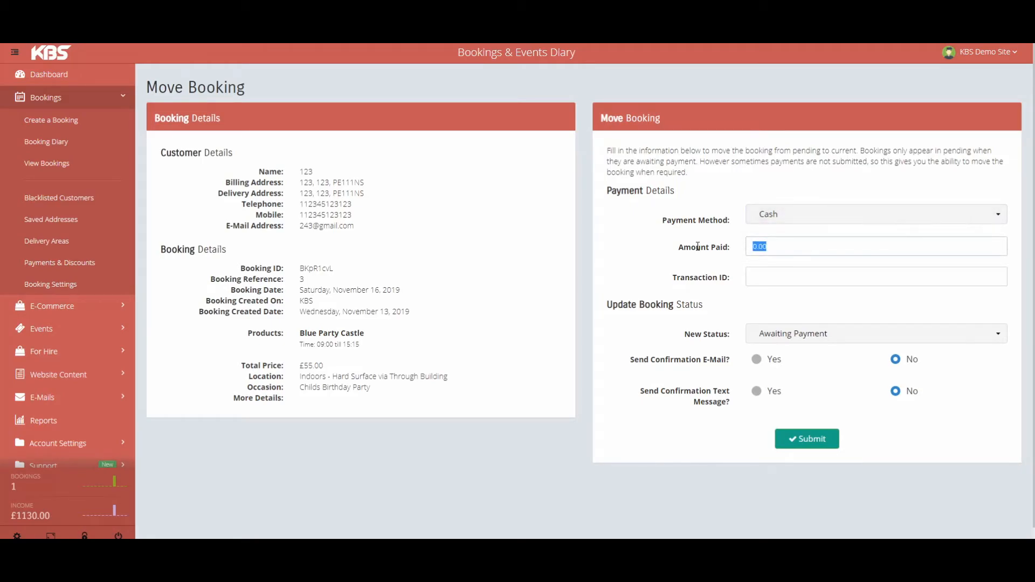
type("20.000")
left_click(877, 335)
left_click(821, 370)
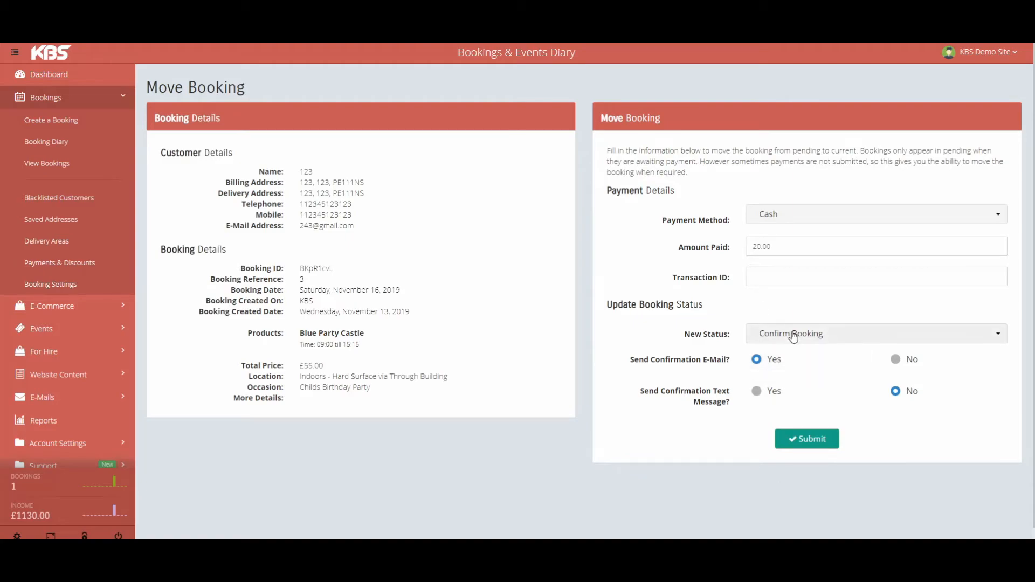
left_click(808, 451)
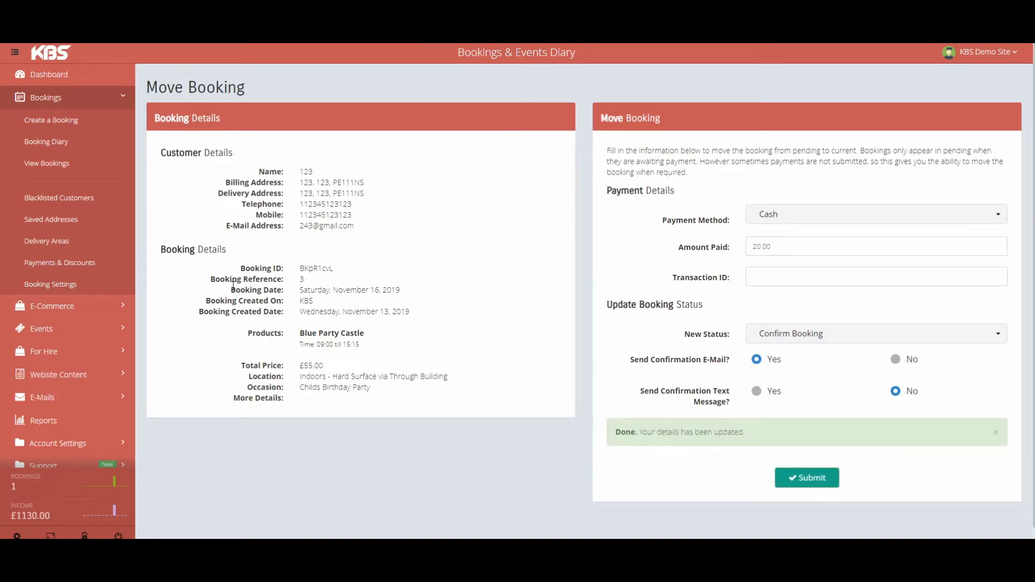
Verify Pending Bookings is empty and the booking is listed under Current Bookings.
left_click(64, 145)
left_click(59, 165)
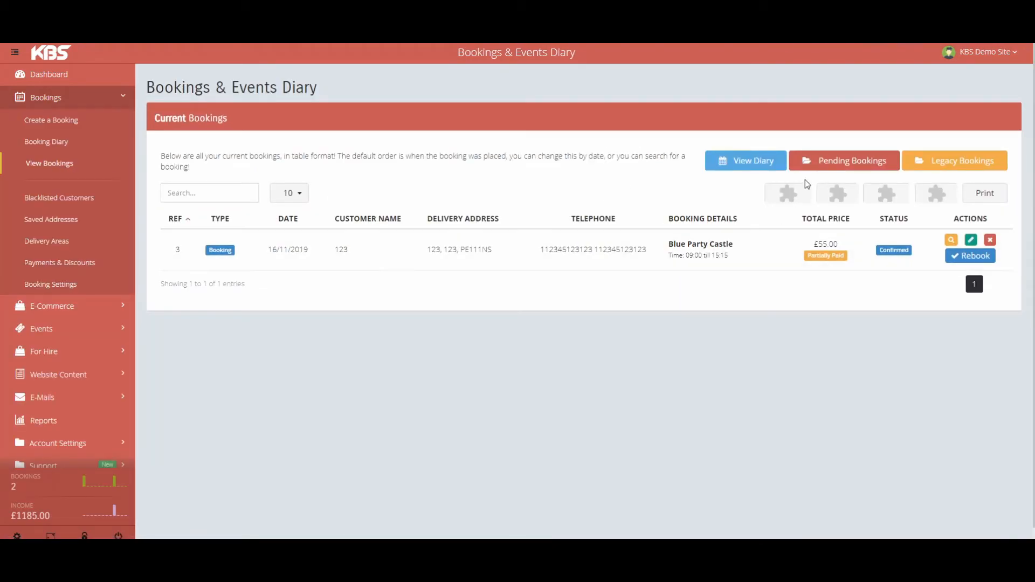
left_click(822, 166)
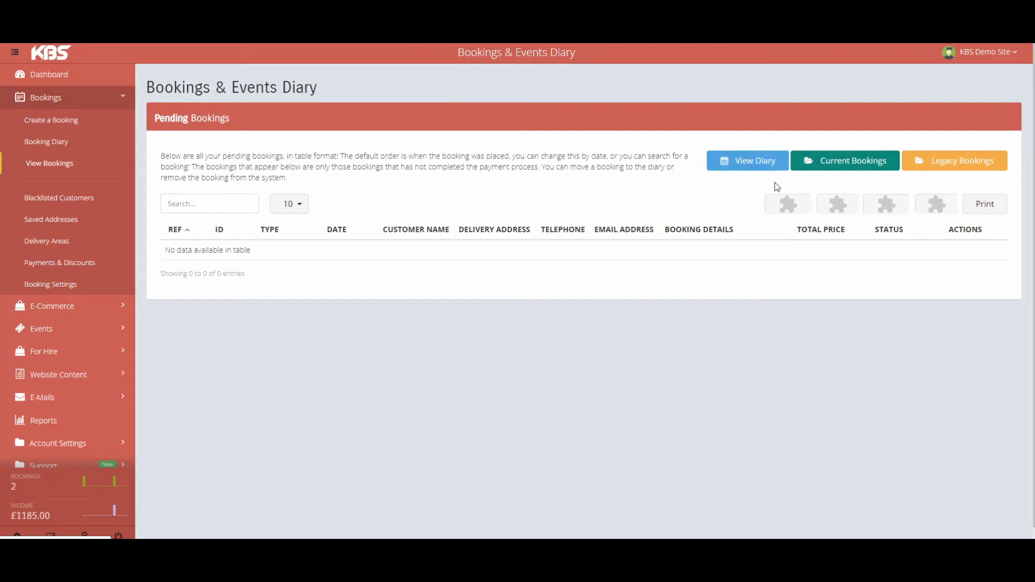
left_click(827, 165)
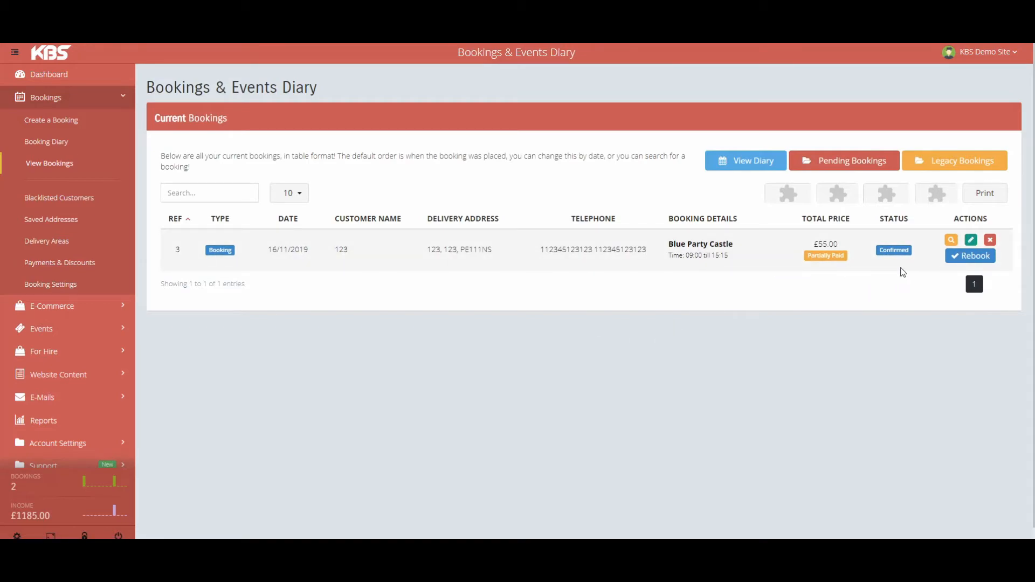
Edit the confirmed booking and set its Delivery charge to 70.00.
left_click(971, 239)
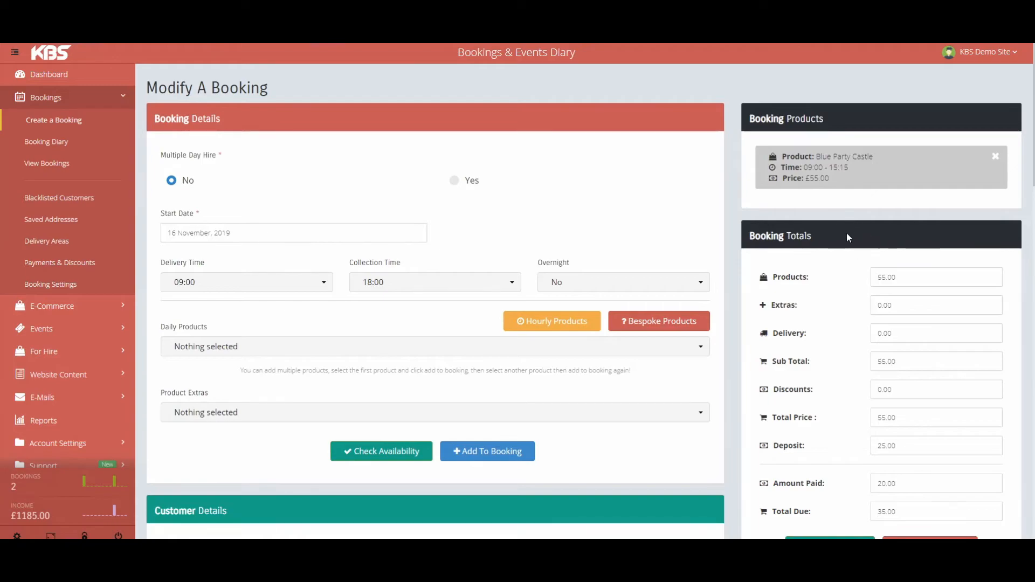
scroll(732, 262, "down", 4)
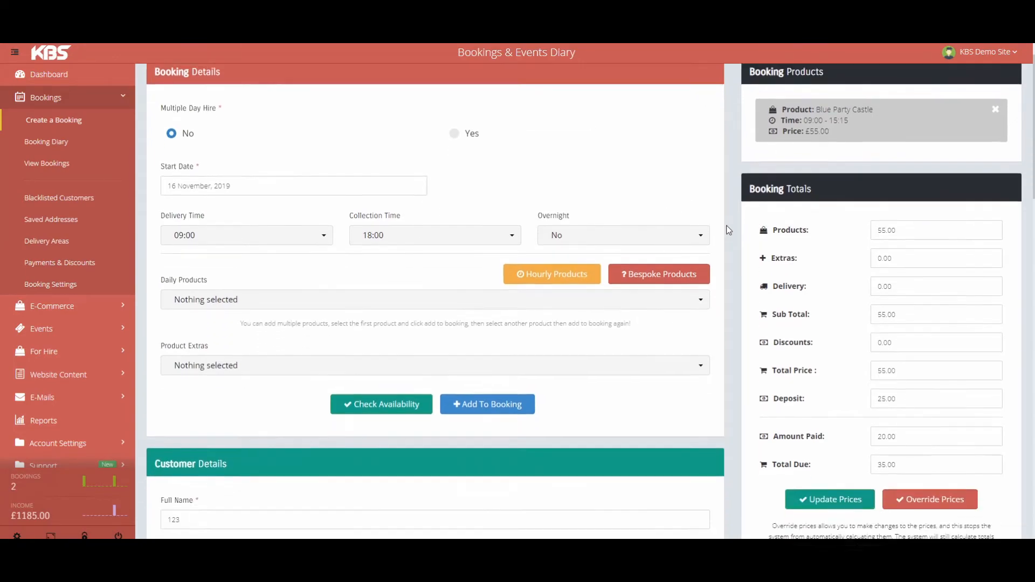
scroll(733, 261, "down", 4)
scroll(679, 261, "down", 3)
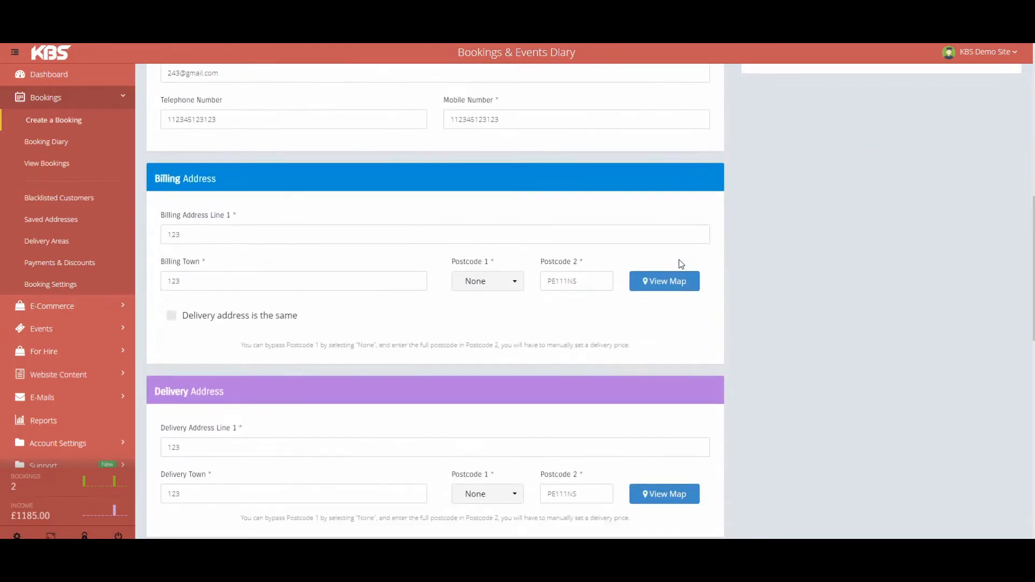
scroll(676, 264, "up", 10)
double_click(927, 286)
type("70.00")
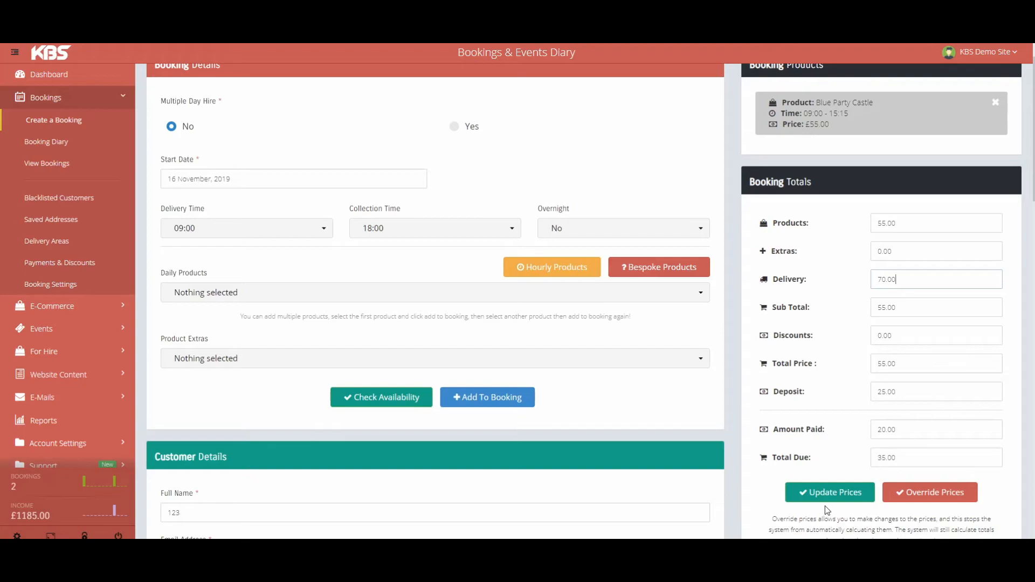
Review Amount Paid and Deposit, then Update Prices to recalculate the totals.
left_click_drag(908, 429, 840, 433)
left_click(877, 429)
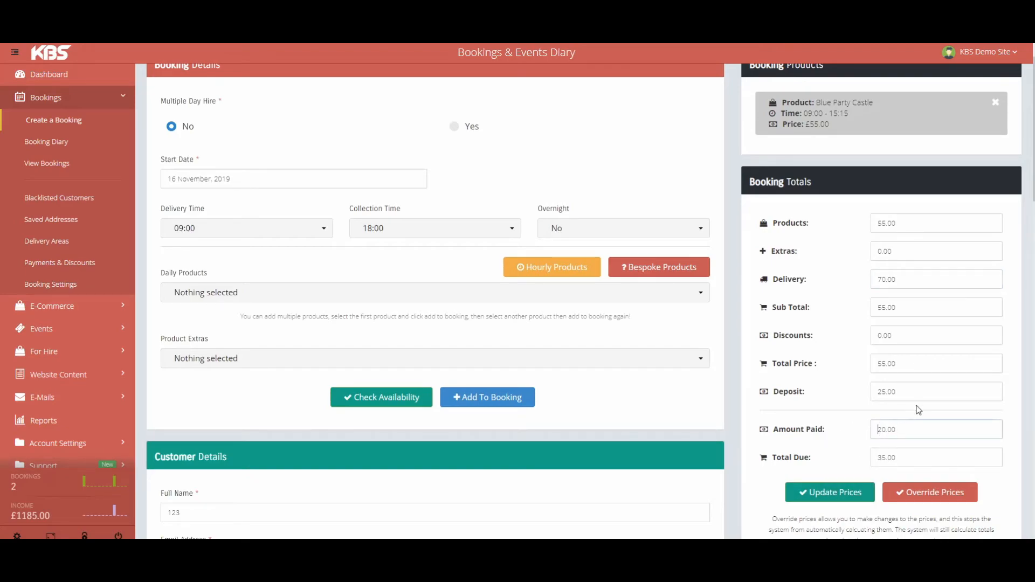
left_click(906, 393)
left_click_drag(906, 393, 859, 401)
left_click(913, 395)
left_click(823, 493)
Set Send Confirmation E-Mail to Yes, submit, and return to Current Bookings.
scroll(666, 367, "down", 15)
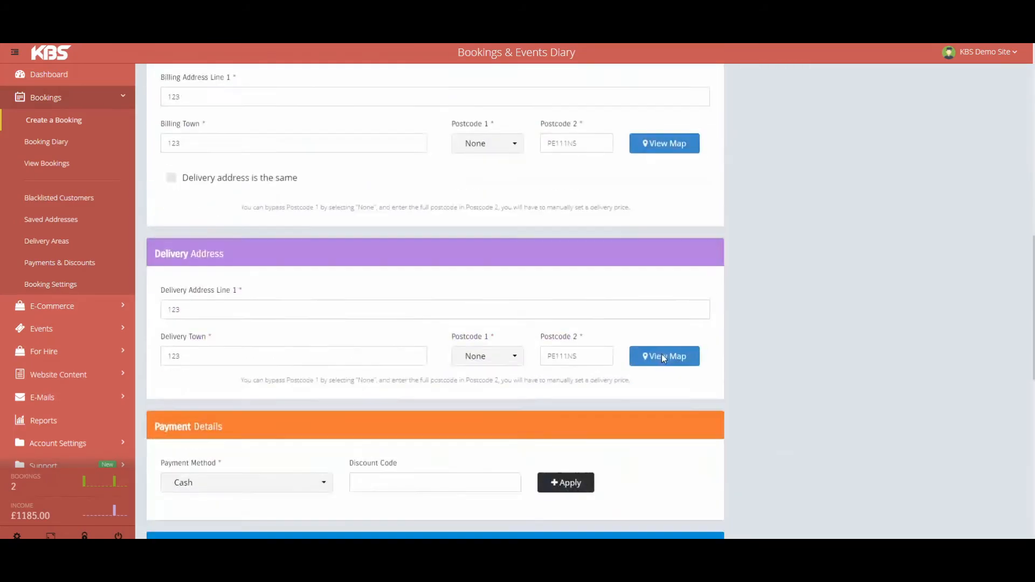
scroll(676, 348, "down", 8)
scroll(678, 349, "up", 1)
scroll(681, 356, "down", 3)
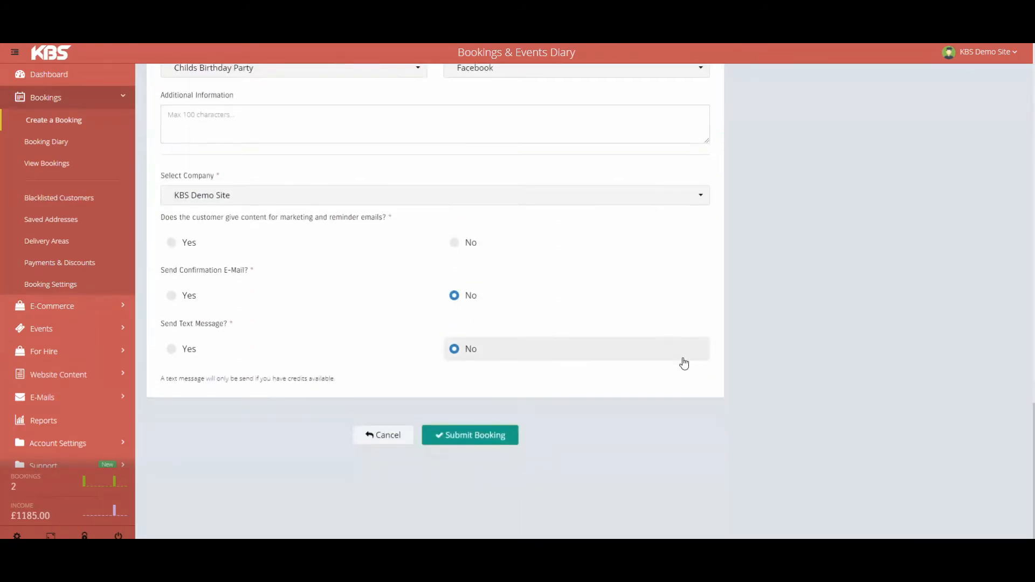
left_click(194, 295)
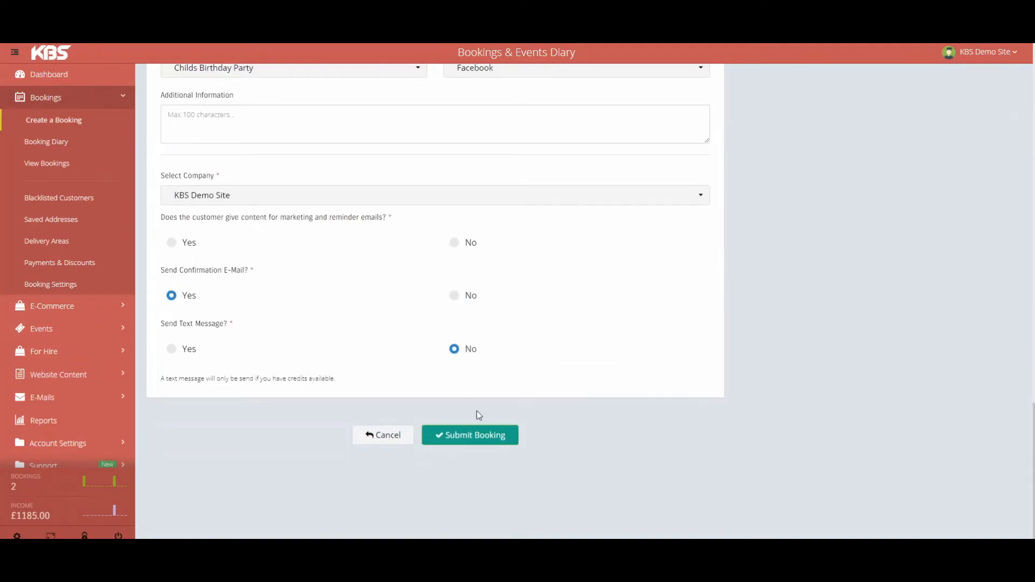
left_click(480, 440)
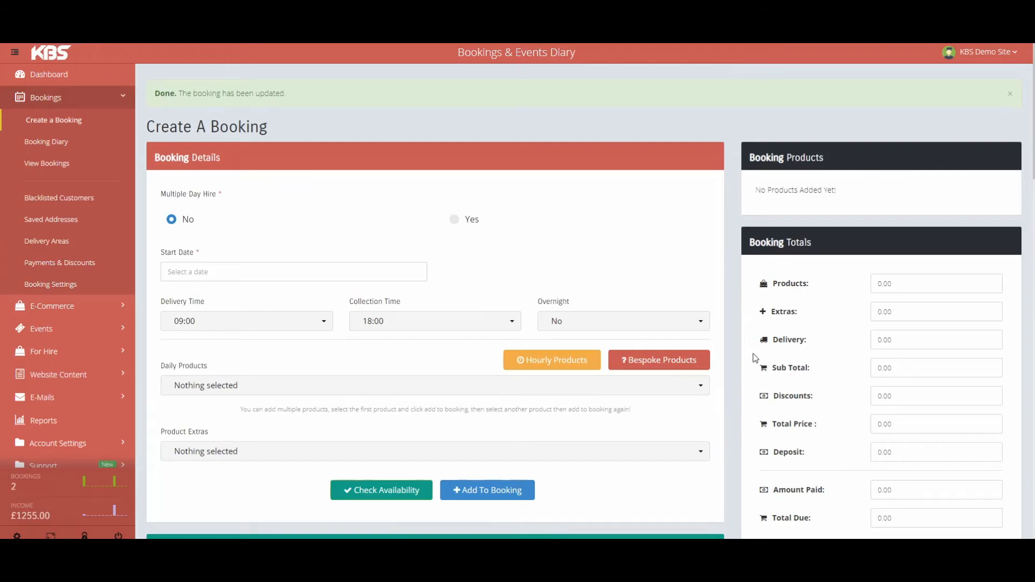
left_click(59, 164)
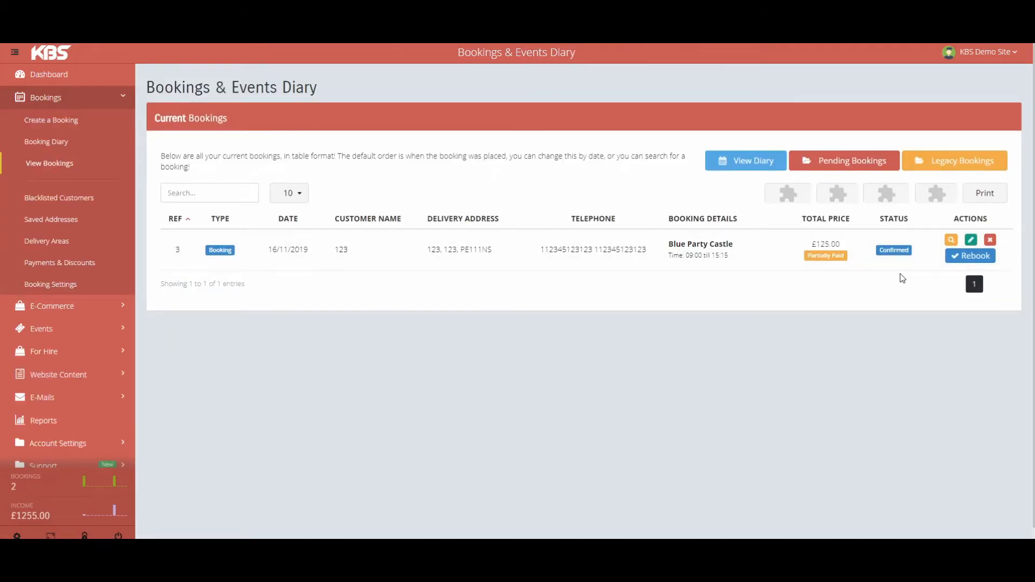
Reopen the booking for editing and choose Ultimate Nerf Shoot Out in Daily Products.
left_click(971, 240)
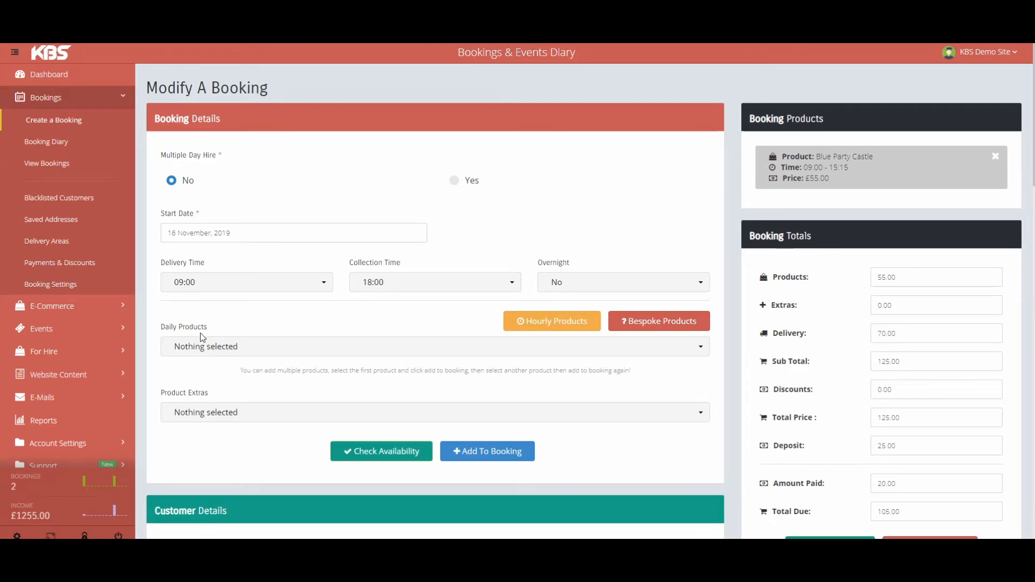
left_click(215, 351)
scroll(227, 426, "down", 1)
scroll(231, 421, "down", 8)
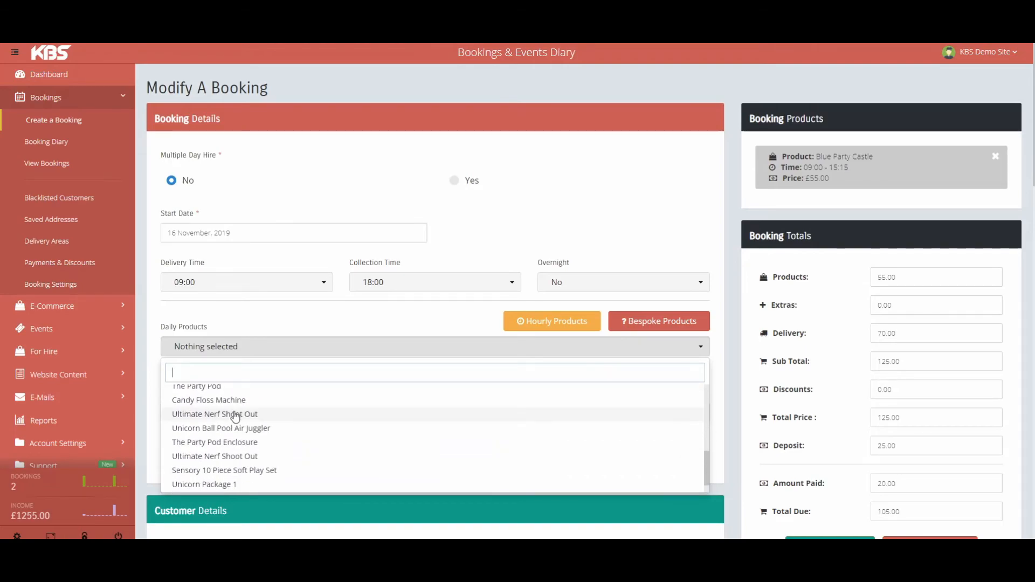
left_click(235, 415)
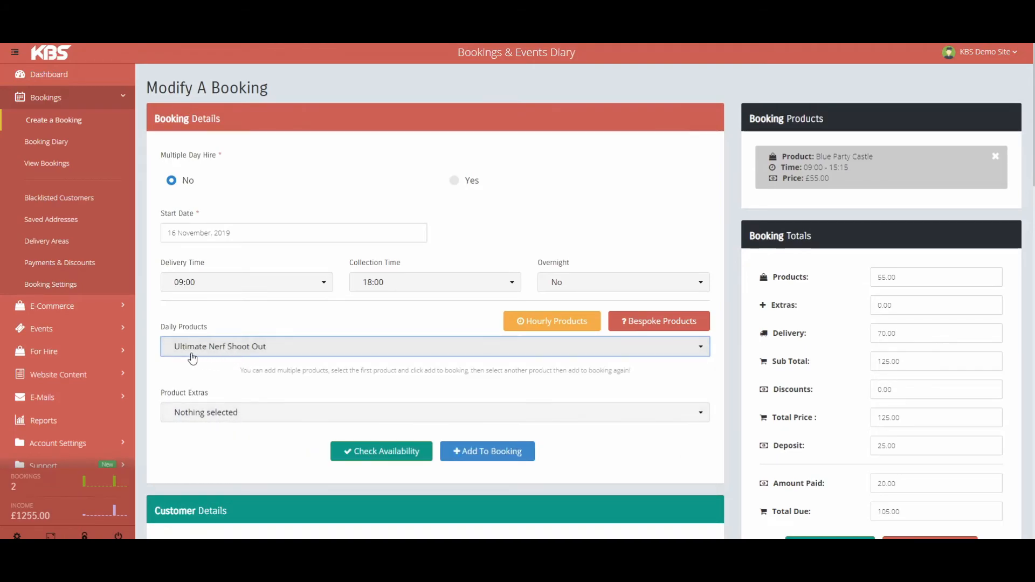
Set collection time to 15:15, confirm availability, and add Ultimate Nerf Shoot Out.
left_click(275, 290)
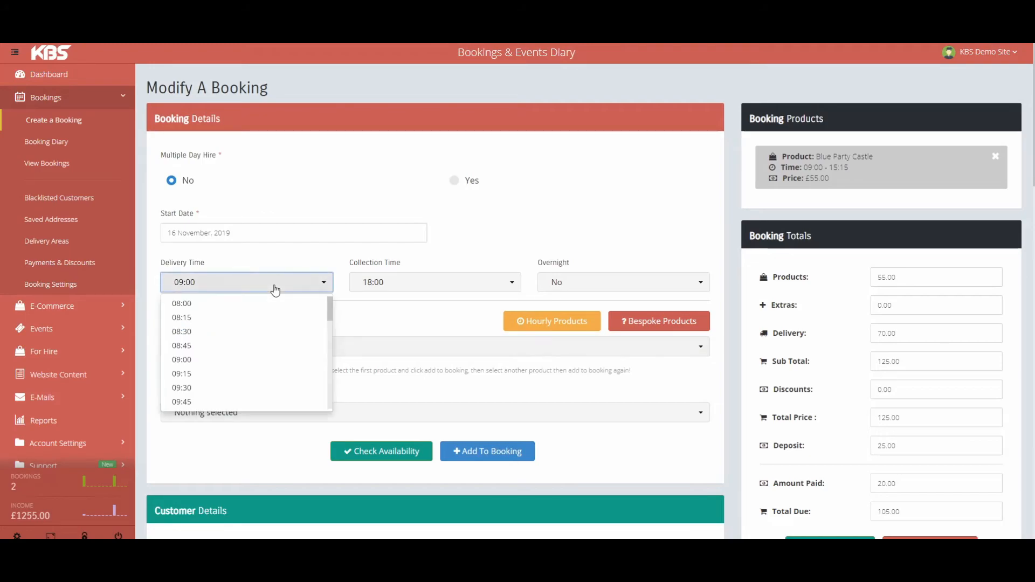
left_click(275, 290)
left_click(411, 287)
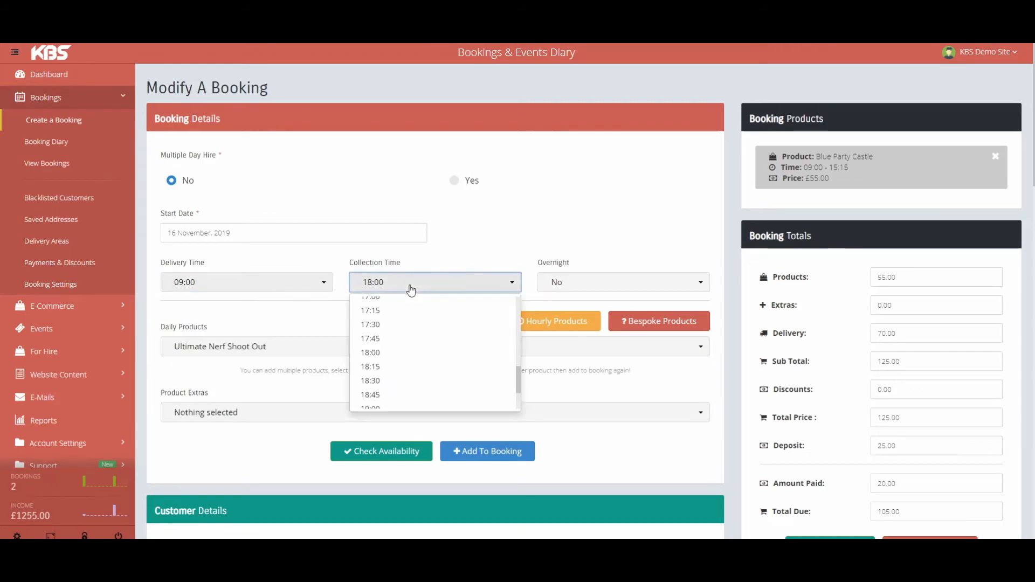
scroll(422, 374, "up", 3)
left_click(404, 308)
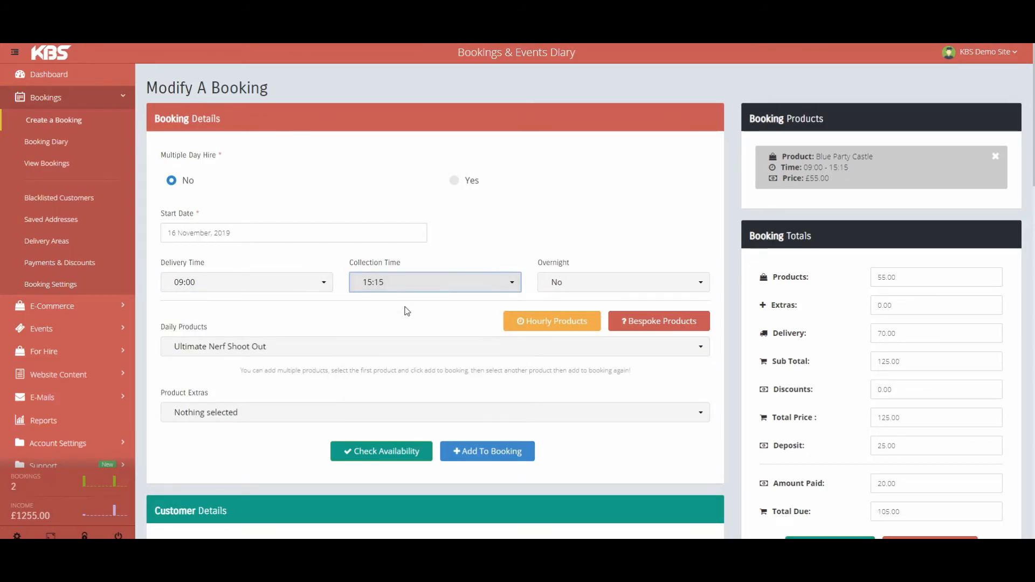
left_click(357, 456)
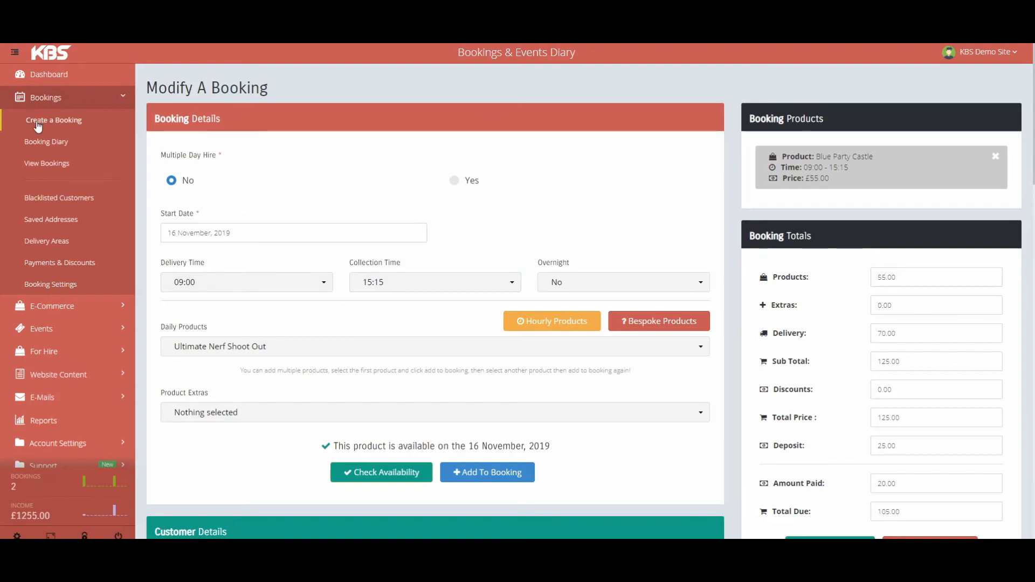
left_click(500, 476)
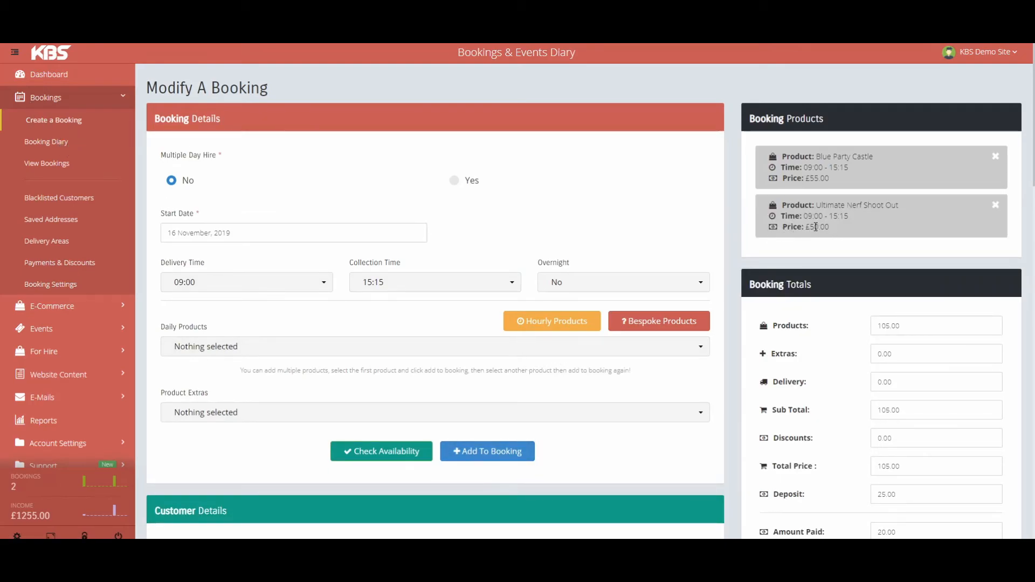
Replace the booking's delivery charge with 70.00.
scroll(770, 246, "down", 1)
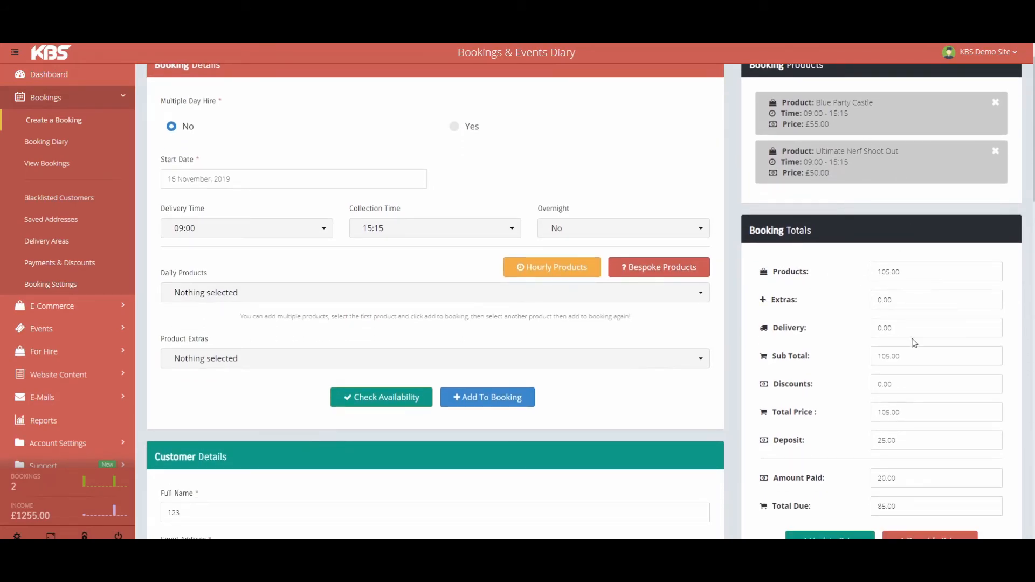
mouse_move(890, 328)
left_mouse_down()
mouse_move(876, 328)
mouse_move(898, 332)
mouse_move(860, 337)
mouse_move(892, 332)
mouse_move(880, 333)
left_mouse_up()
scroll(924, 333, "down", 5)
scroll(911, 270, "up", 3)
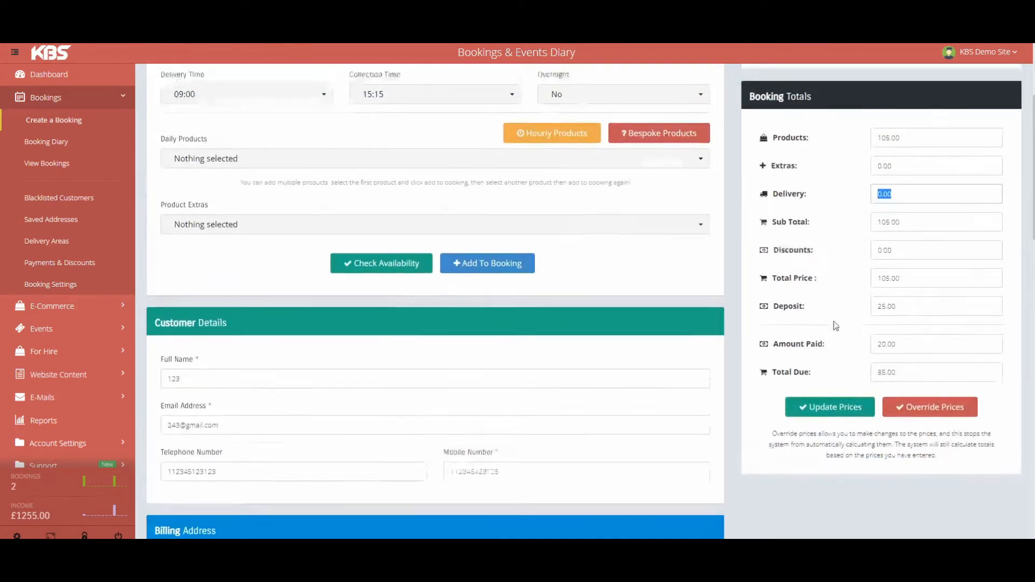
scroll(857, 293, "down", 7)
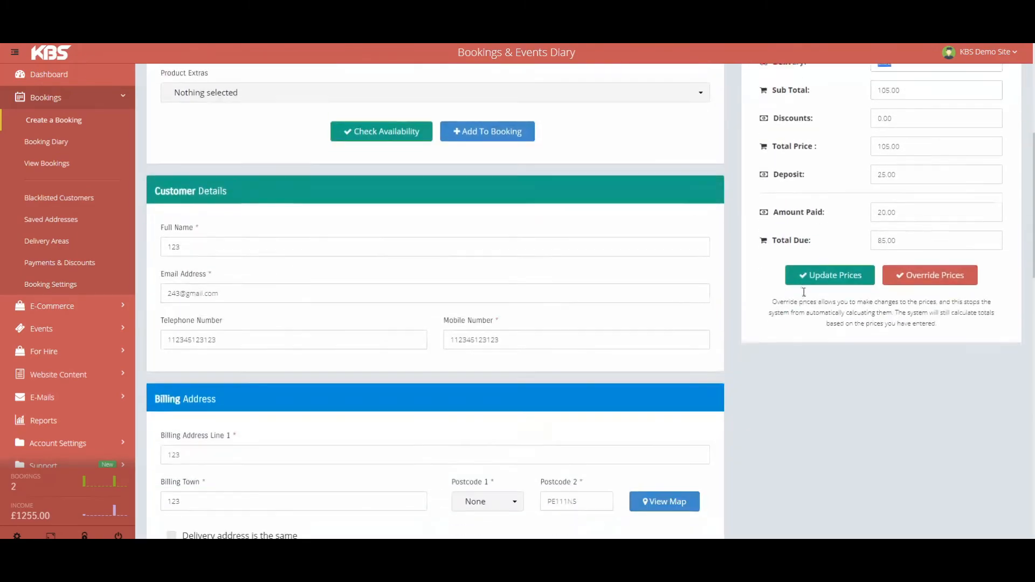
scroll(809, 299, "up", 7)
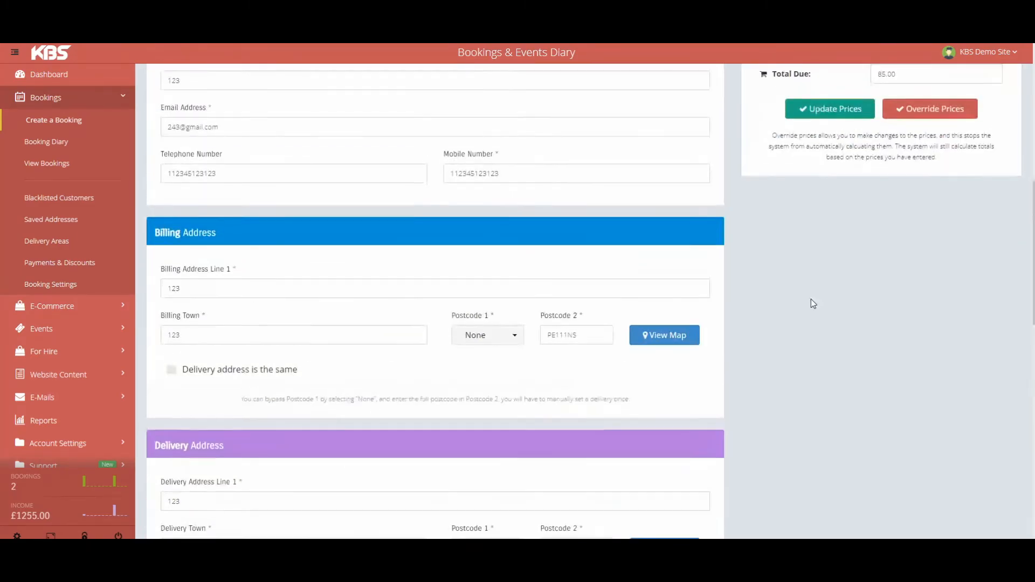
scroll(841, 294, "down", 4)
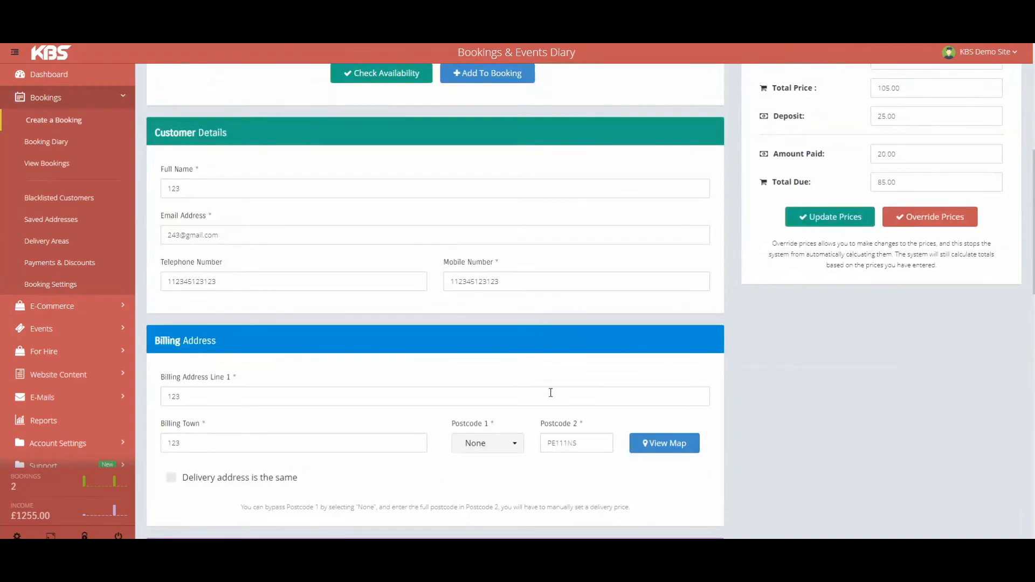
left_click_drag(588, 442, 720, 375)
scroll(801, 345, "up", 4)
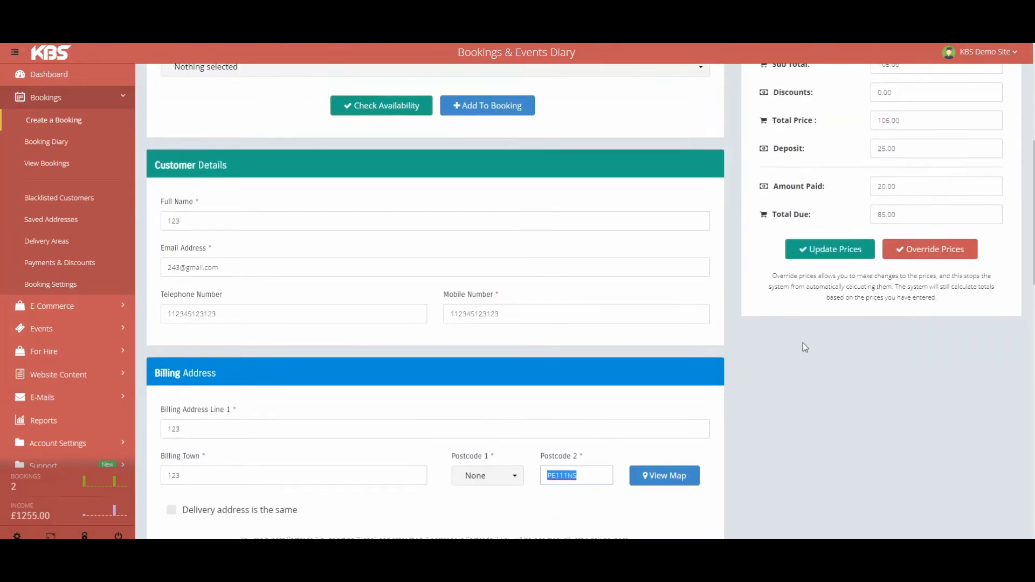
double_click(883, 224)
type("70.00")
Update prices, set discounts to 0.00, and override prices for a 175.00 total.
left_click(836, 434)
left_click(851, 433)
left_click_drag(915, 270, 837, 278)
type("0.00")
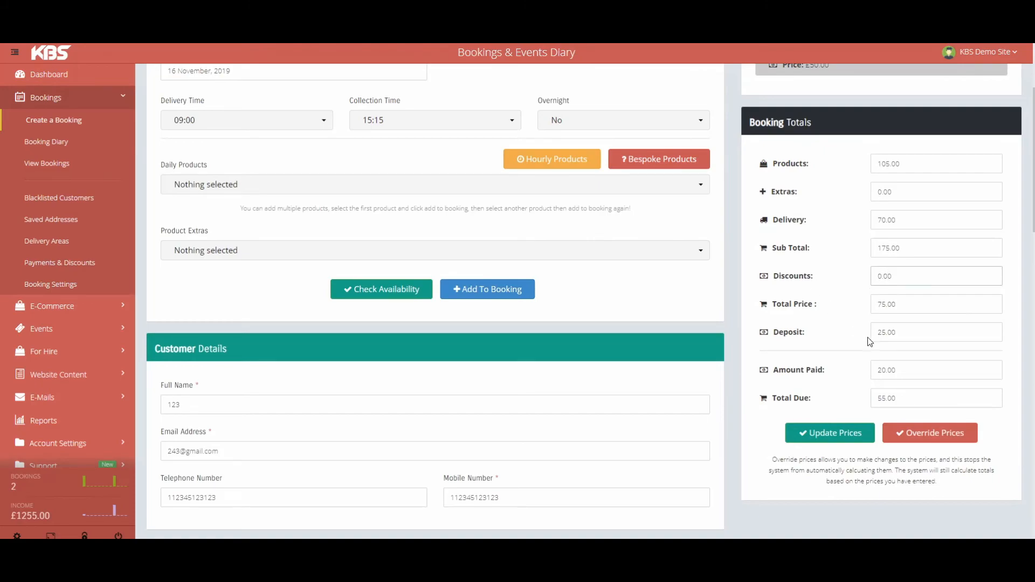
left_click(932, 436)
Change Amount Paid to 50.00 and update the prices.
scroll(910, 270, "down", 3)
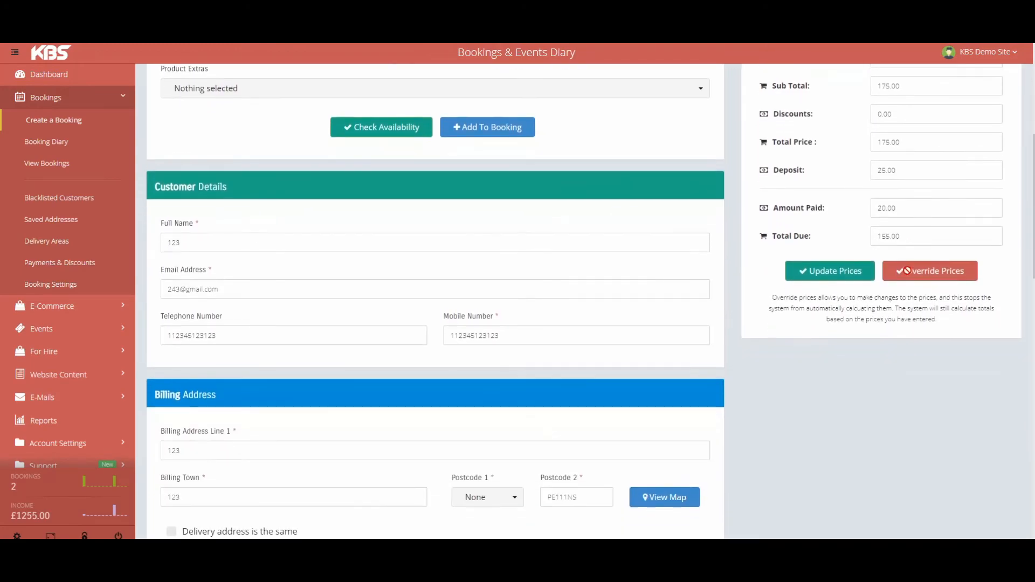
scroll(906, 259, "up", 4)
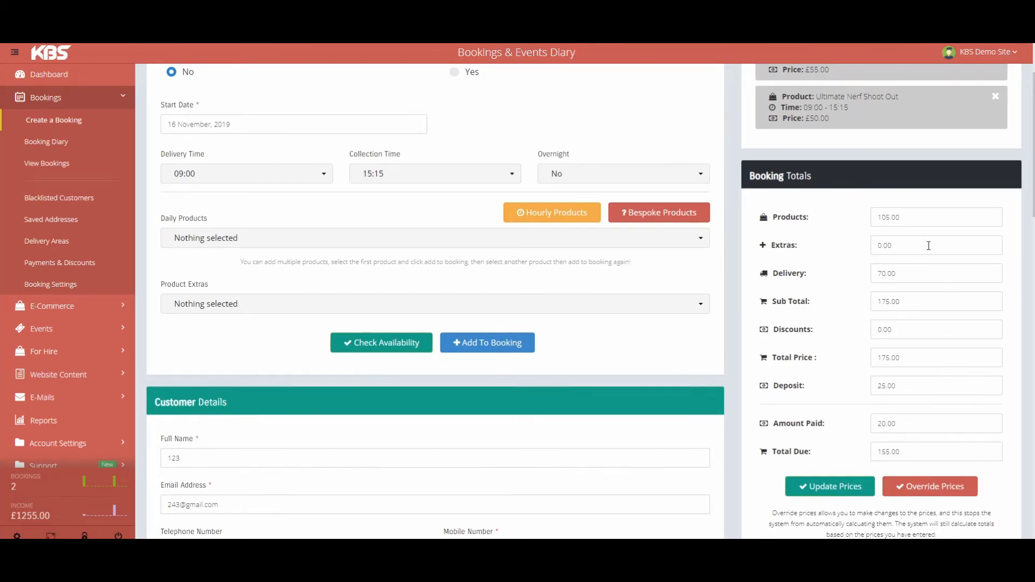
scroll(929, 245, "down", 1)
left_click_drag(901, 224, 872, 225)
left_click(909, 223)
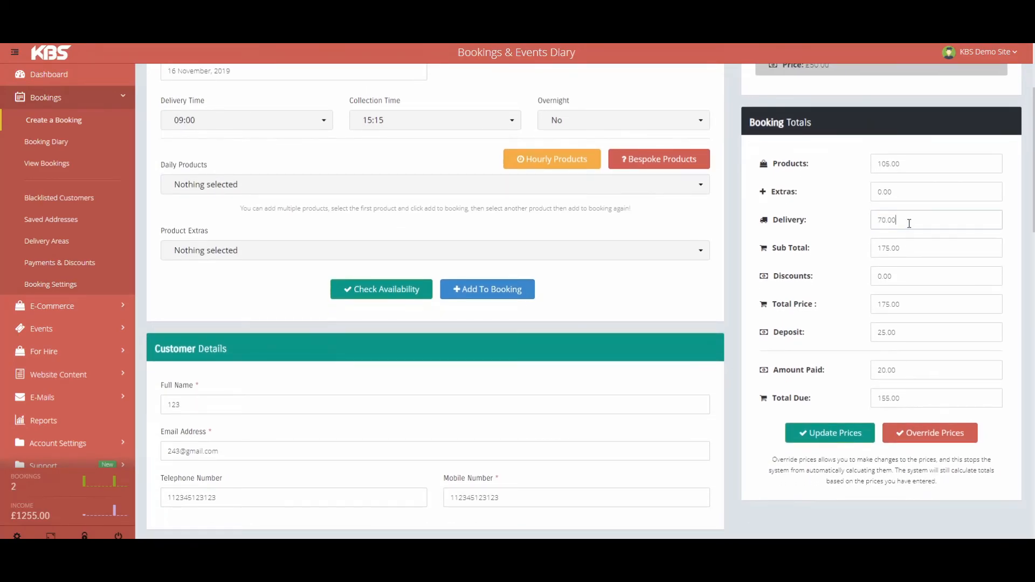
left_click(911, 369)
left_click_drag(886, 367, 850, 370)
left_click(915, 369)
left_click_drag(908, 369, 862, 372)
type("50.")
left_click(824, 436)
Set Send Confirmation E-Mail to Yes and submit the updated booking.
scroll(814, 259, "down", 4)
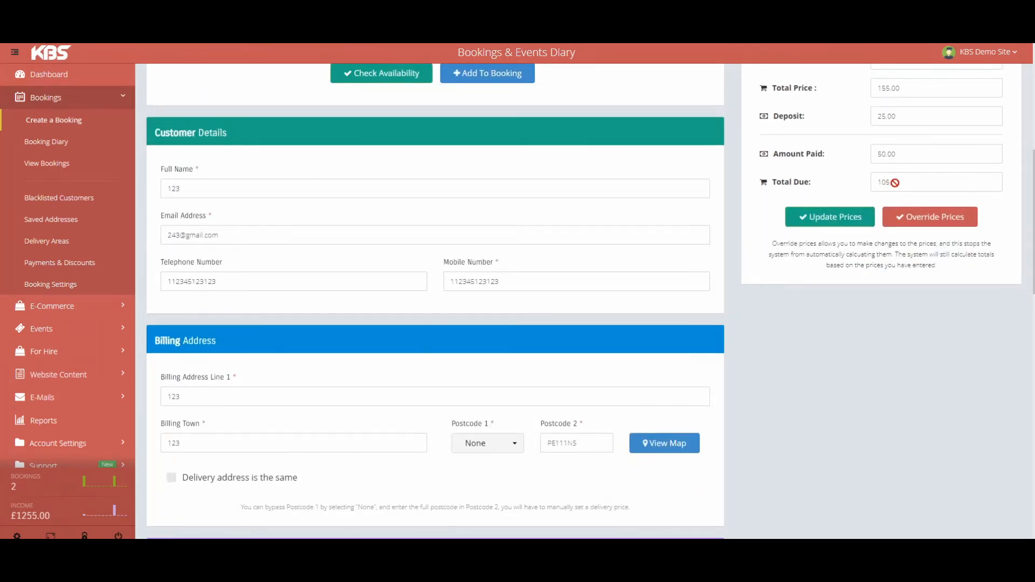
scroll(540, 334, "down", 15)
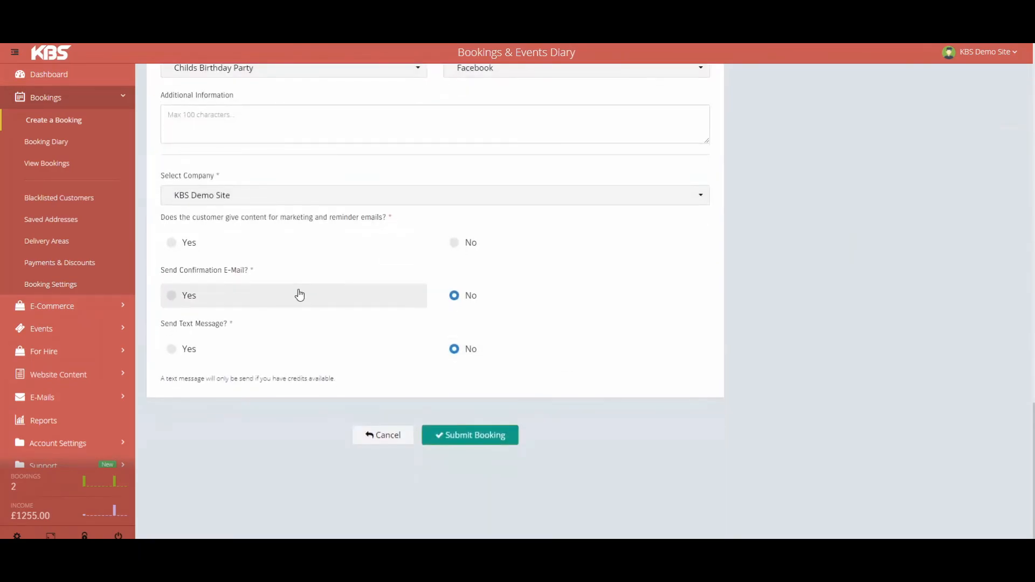
left_click(299, 296)
left_click(492, 438)
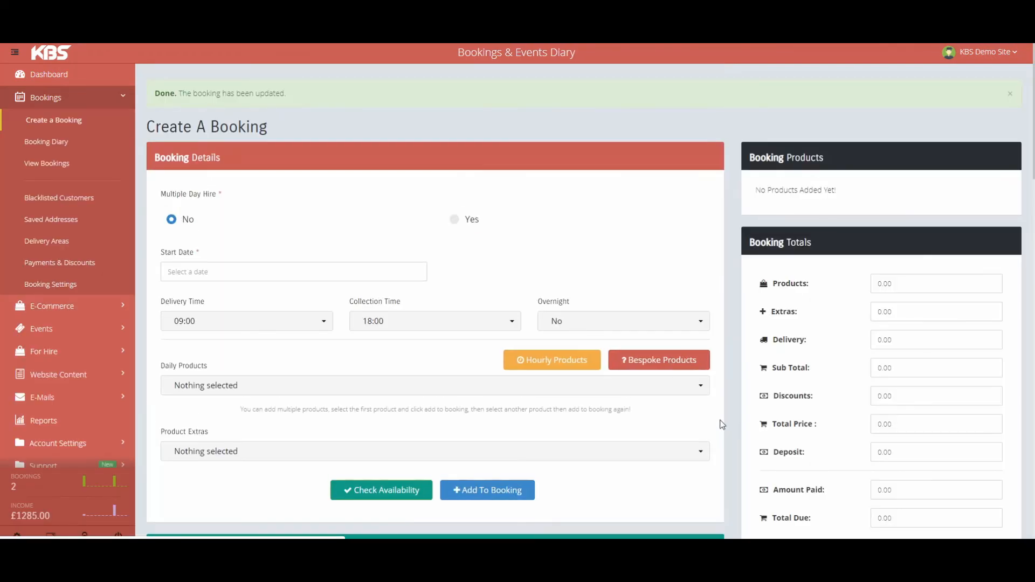
Open the £155.00 booking's details from the Current Bookings list.
left_click(45, 163)
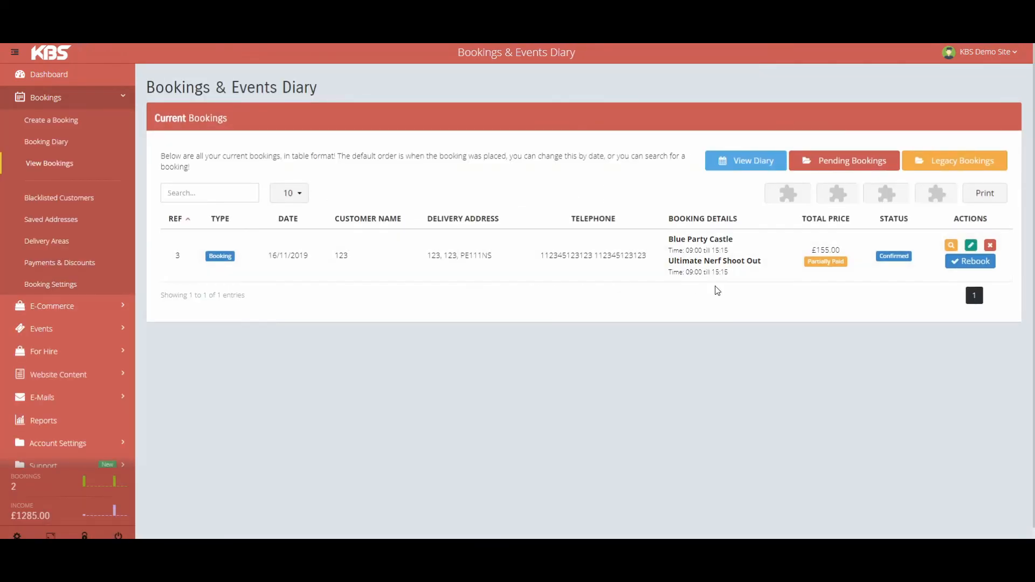
double_click(829, 251)
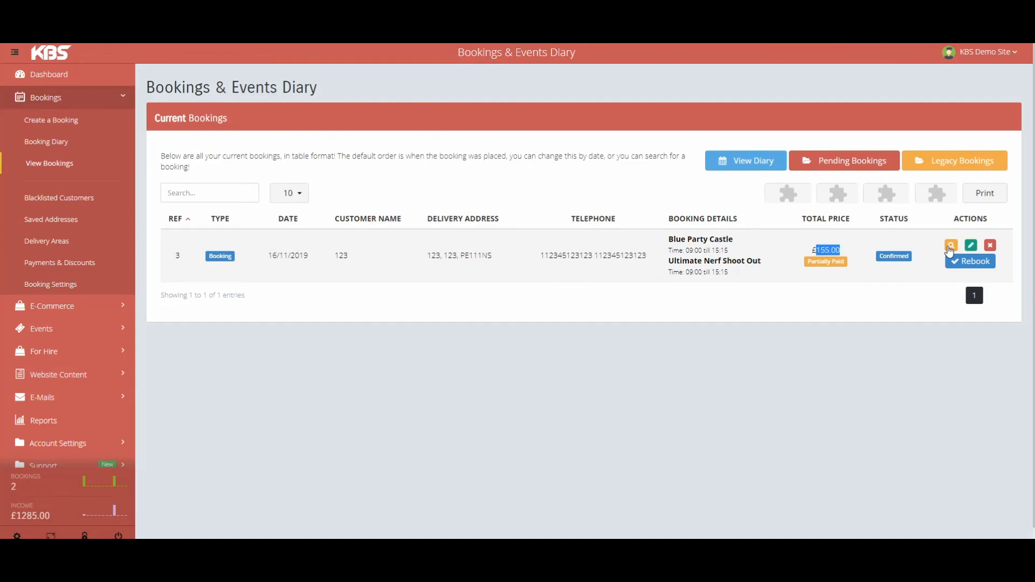
left_click(951, 246)
left_click_drag(501, 397, 467, 387)
left_click(573, 407)
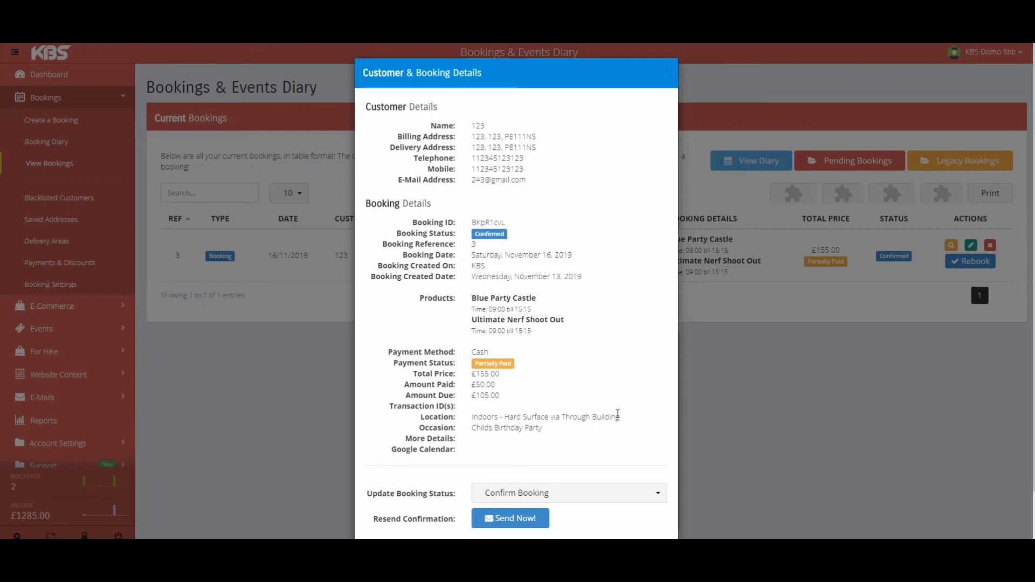
Resend the booking confirmation with Send Now! and close the details.
scroll(616, 399, "down", 2)
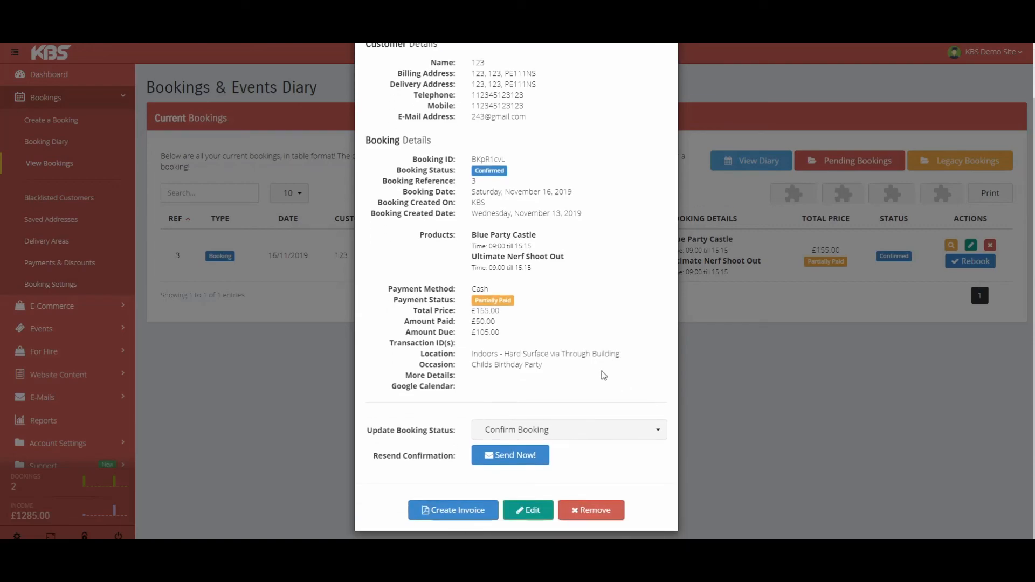
left_click(479, 458)
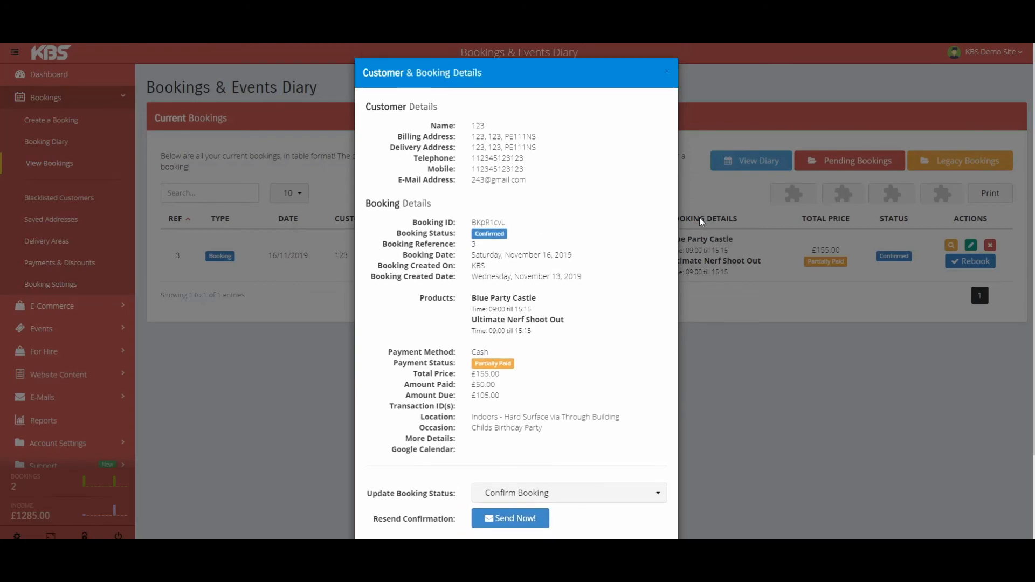
left_click(667, 74)
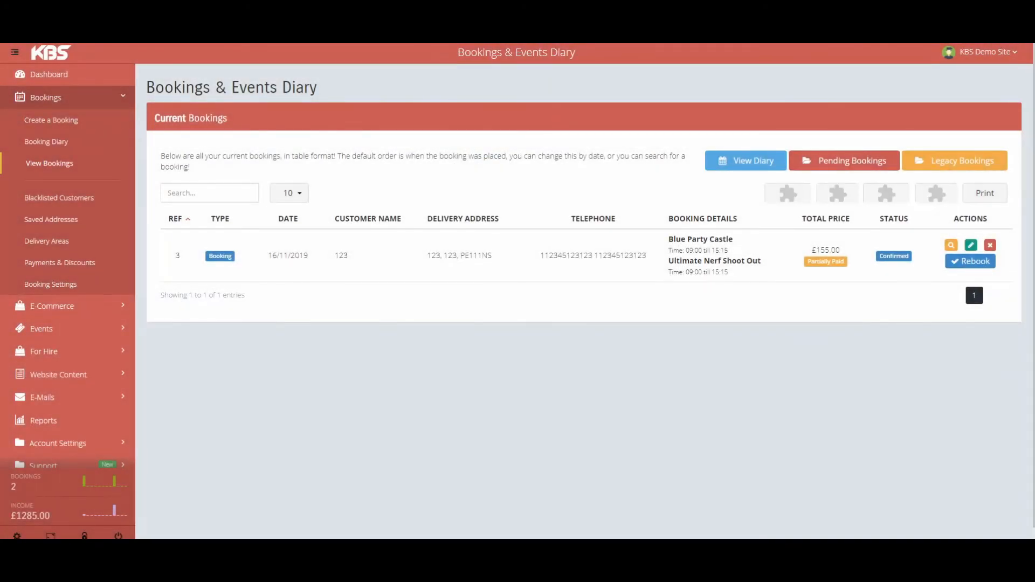